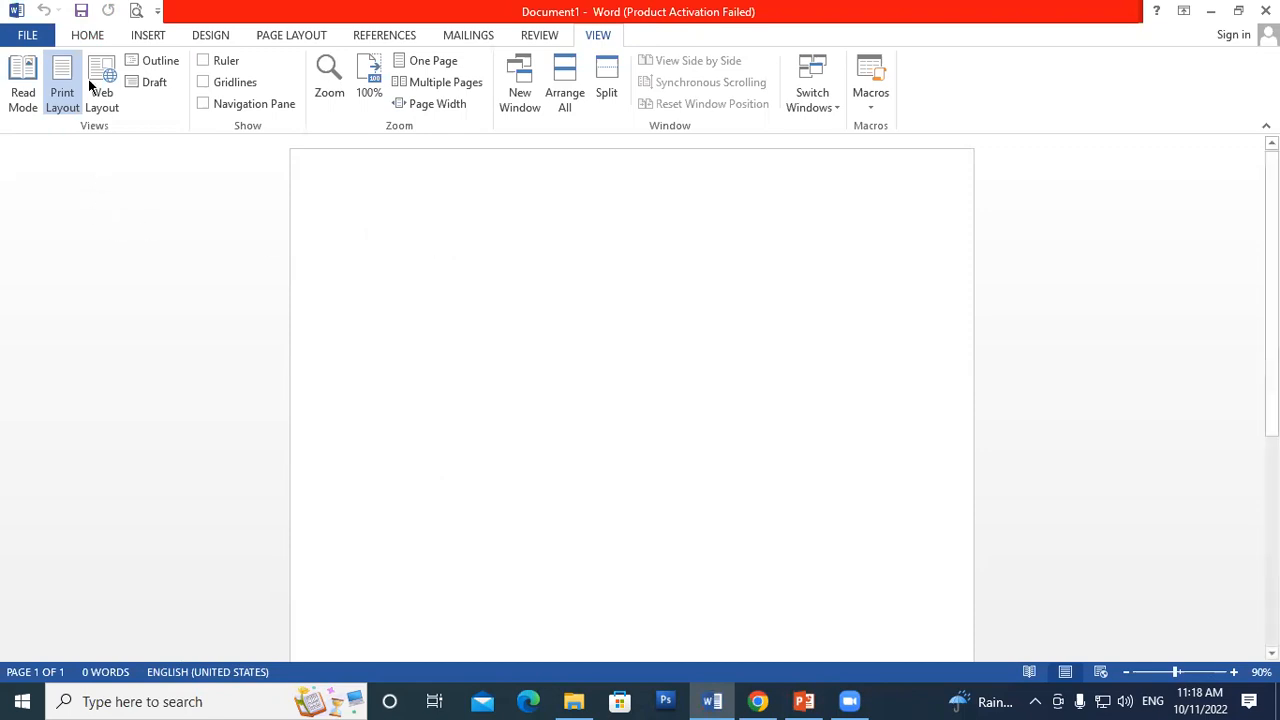
left_click(88, 38)
left_click(146, 35)
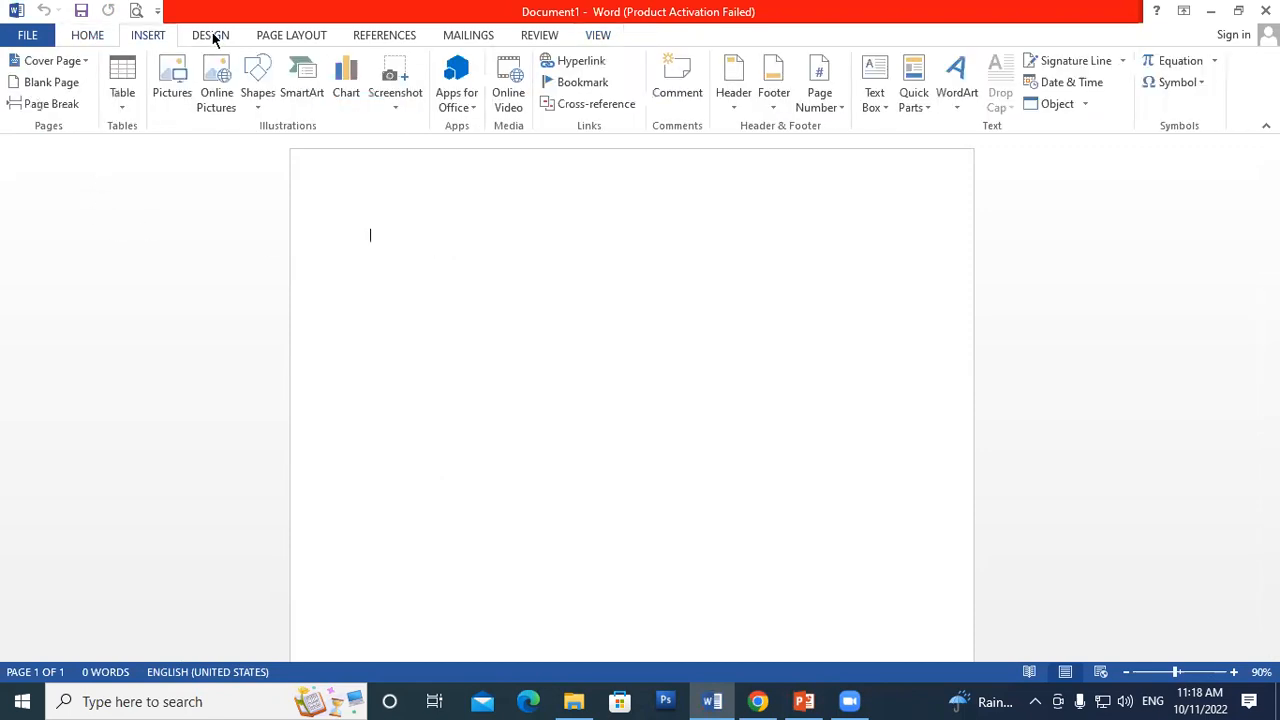
left_click(214, 35)
left_click(600, 38)
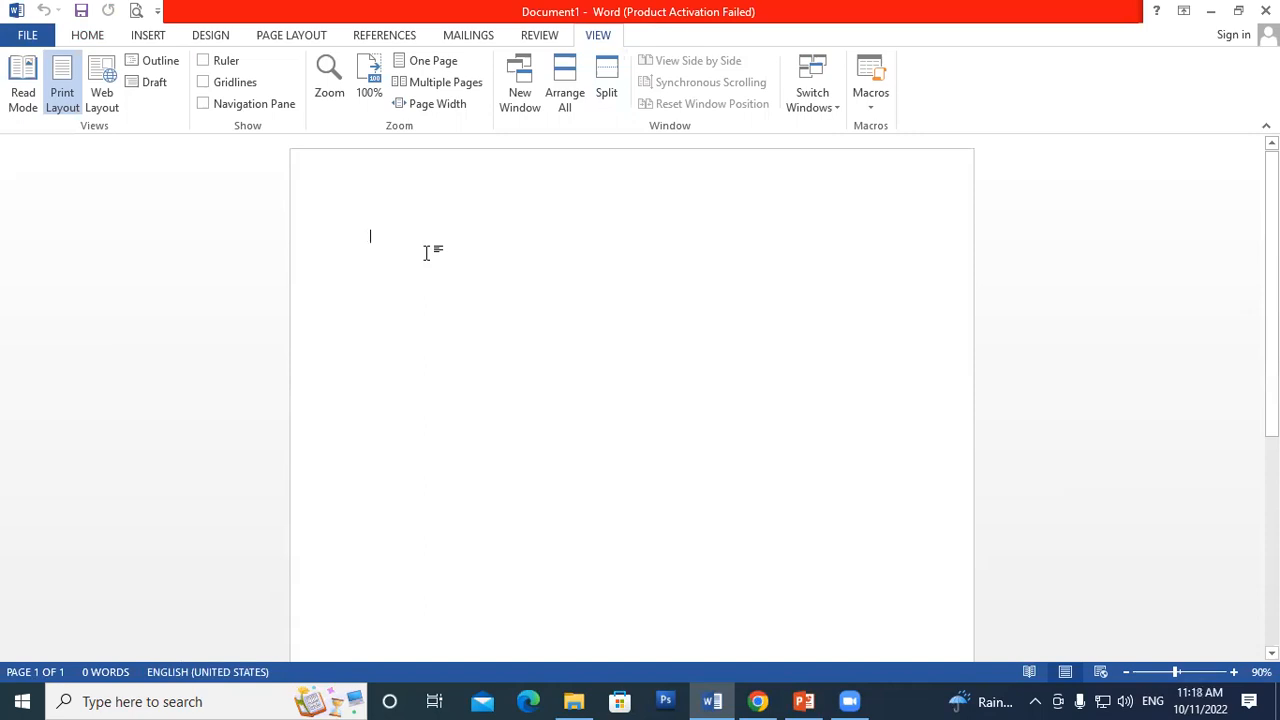
Fill the blank document with sample paragraphs using the formula =rand(50).
type("=")
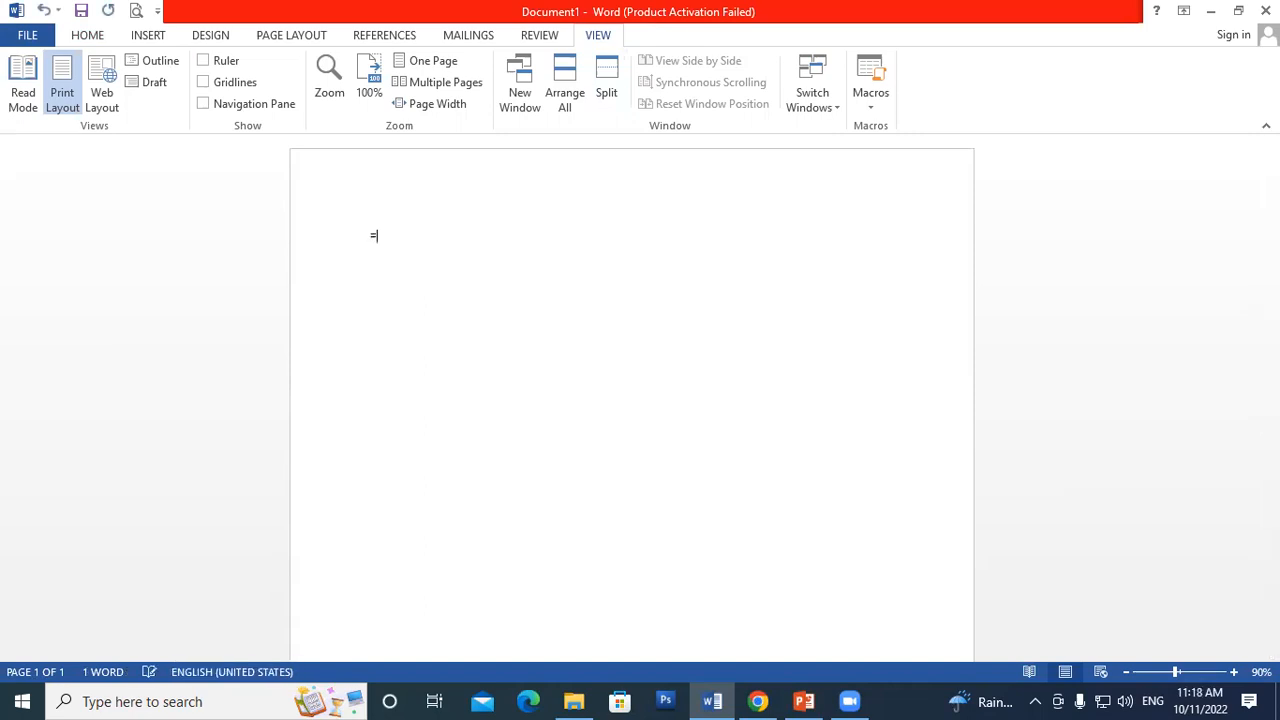
type("rand(50)")
key("Return")
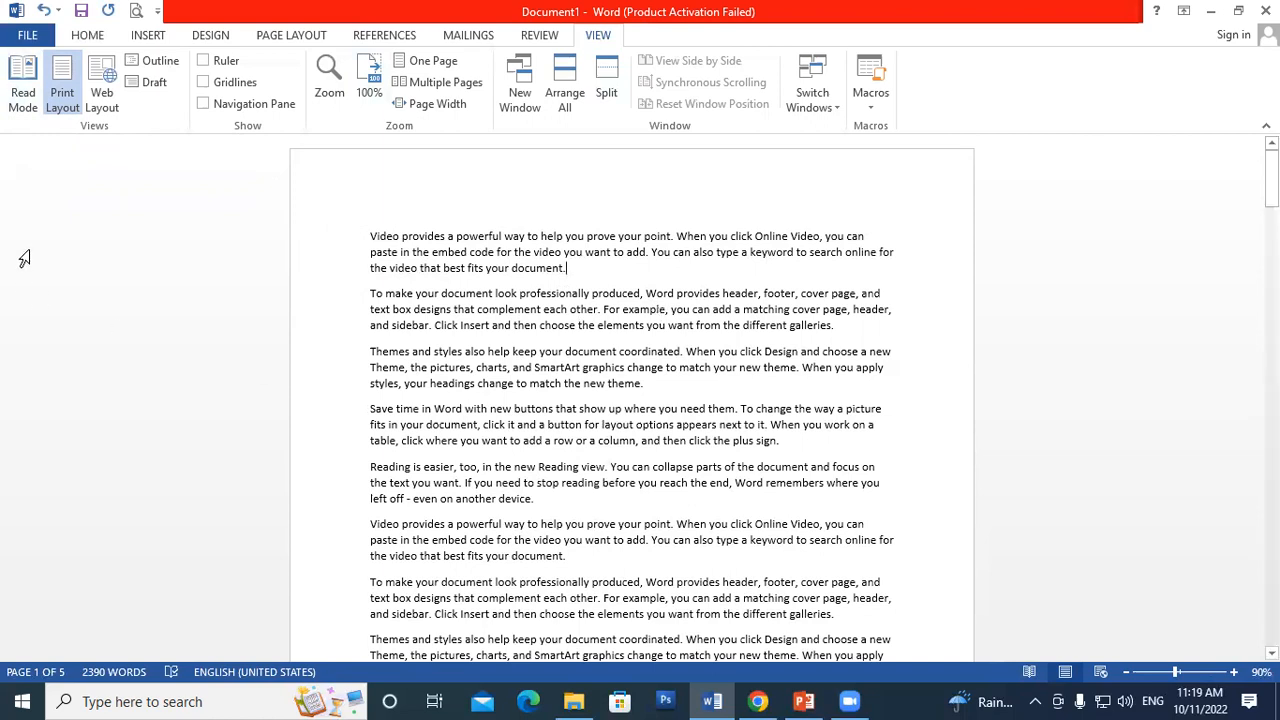
View the document in Read Mode, look through its pages, and return to Print Layout.
left_click(20, 66)
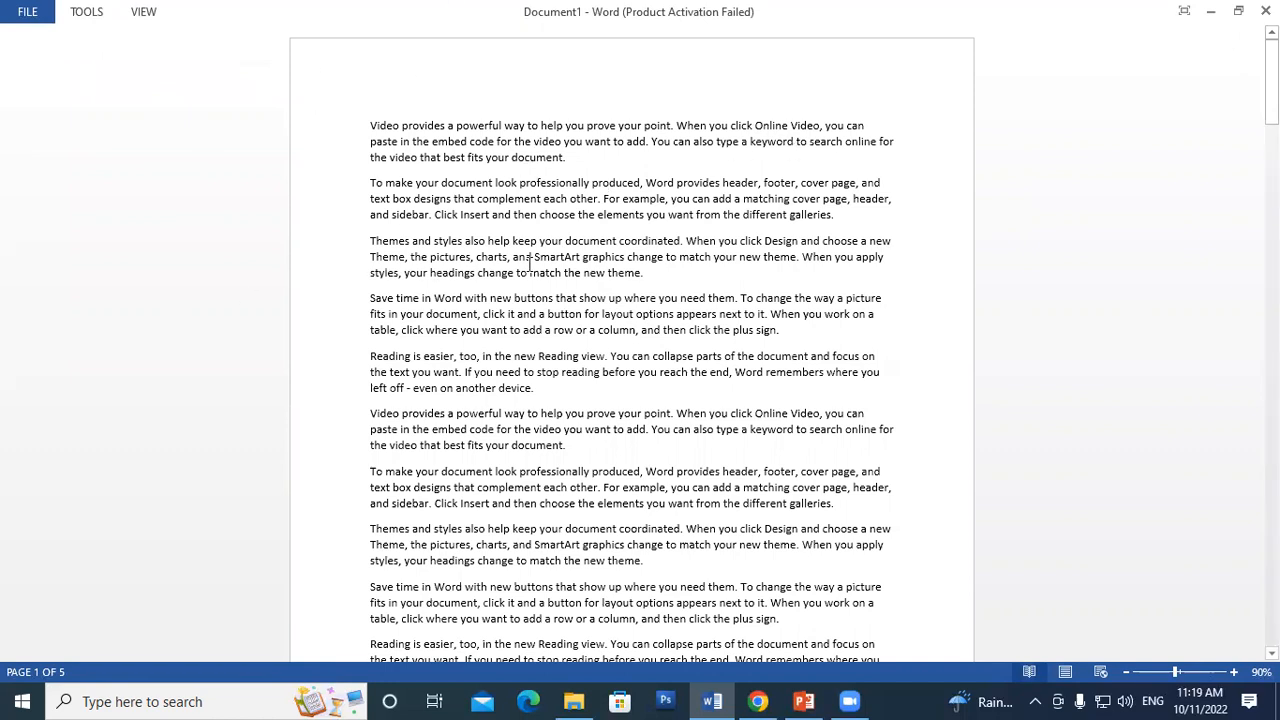
scroll(529, 252, "down", 10)
scroll(531, 276, "down", 11)
key("Escape")
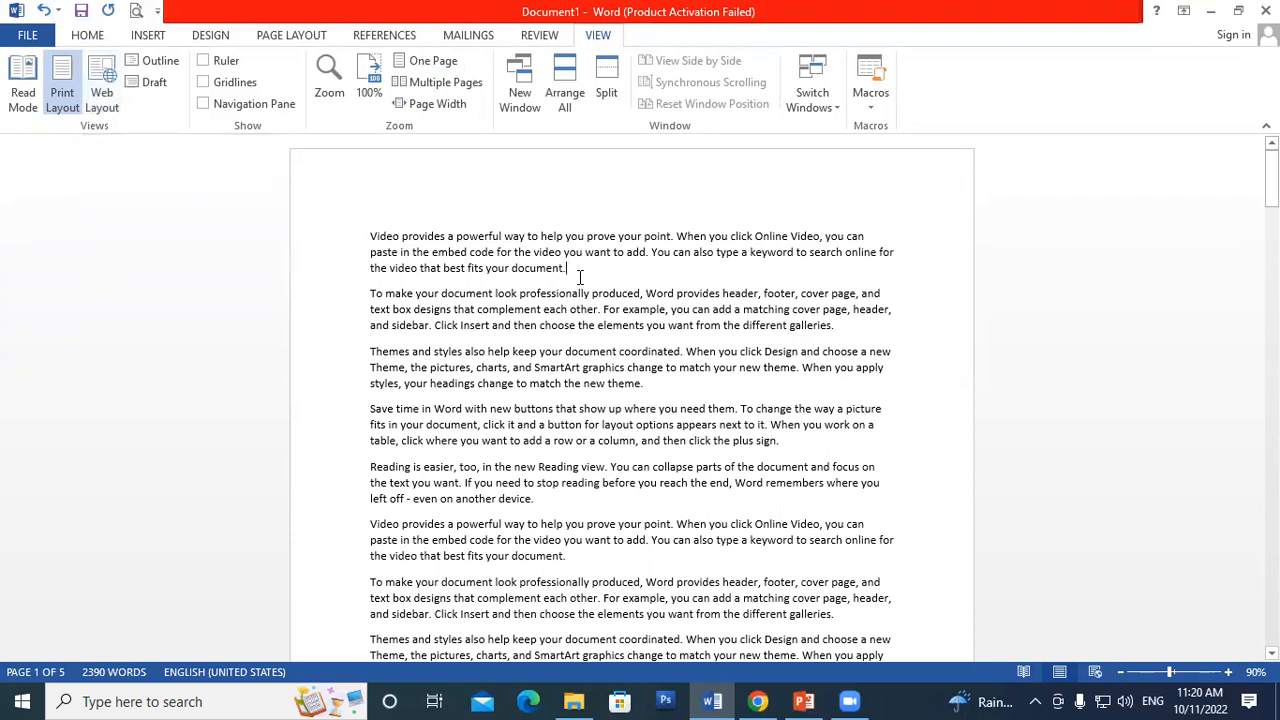
View the document in Web Layout, return to Print Layout, and highlight the first two paragraphs for comparison.
left_click(101, 70)
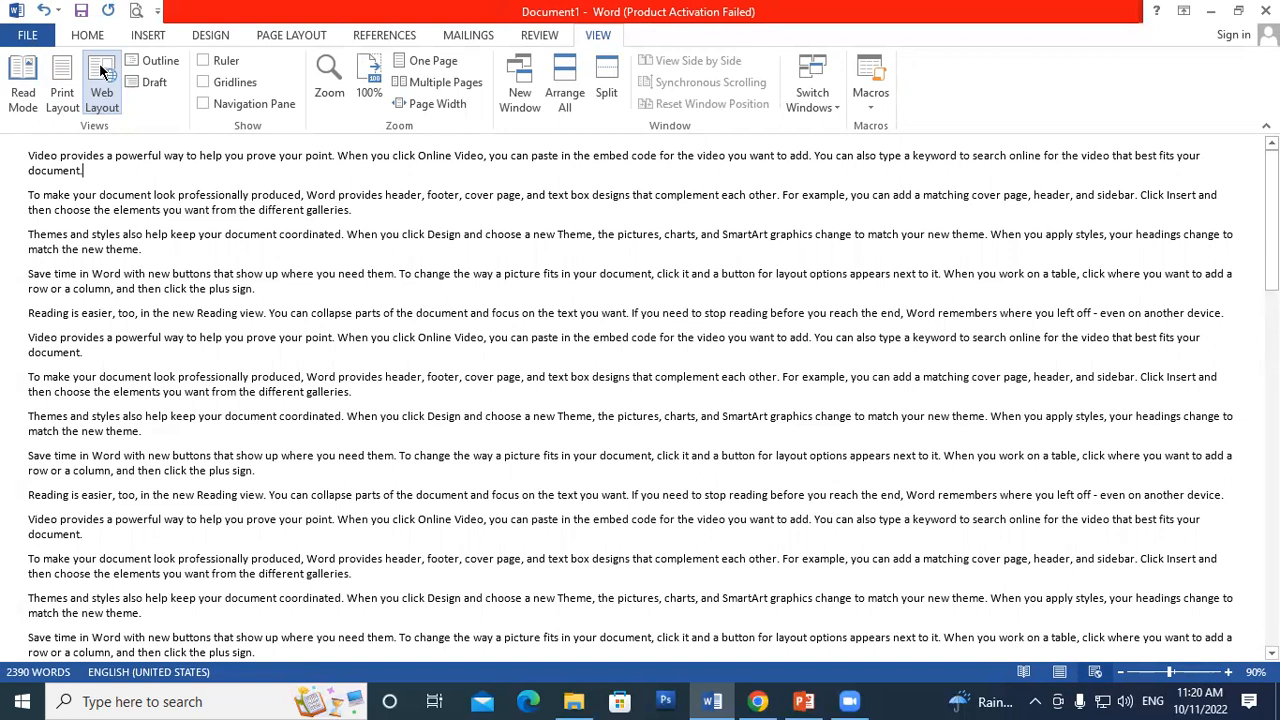
left_click(62, 80)
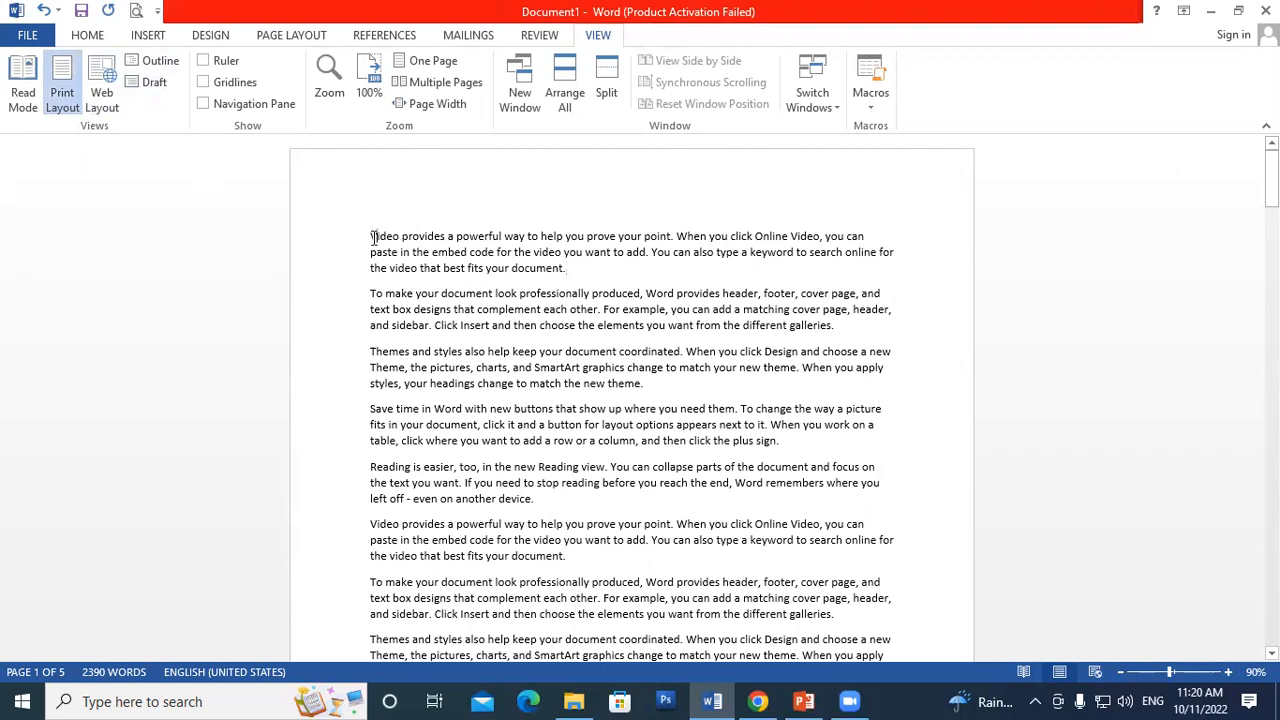
left_click_drag(371, 238, 598, 279)
left_click(531, 366)
left_click_drag(372, 294, 880, 328)
left_click(803, 367)
View the document in Outline view, select the first, third and fifth paragraphs in turn, and return to Print Layout.
left_click(162, 62)
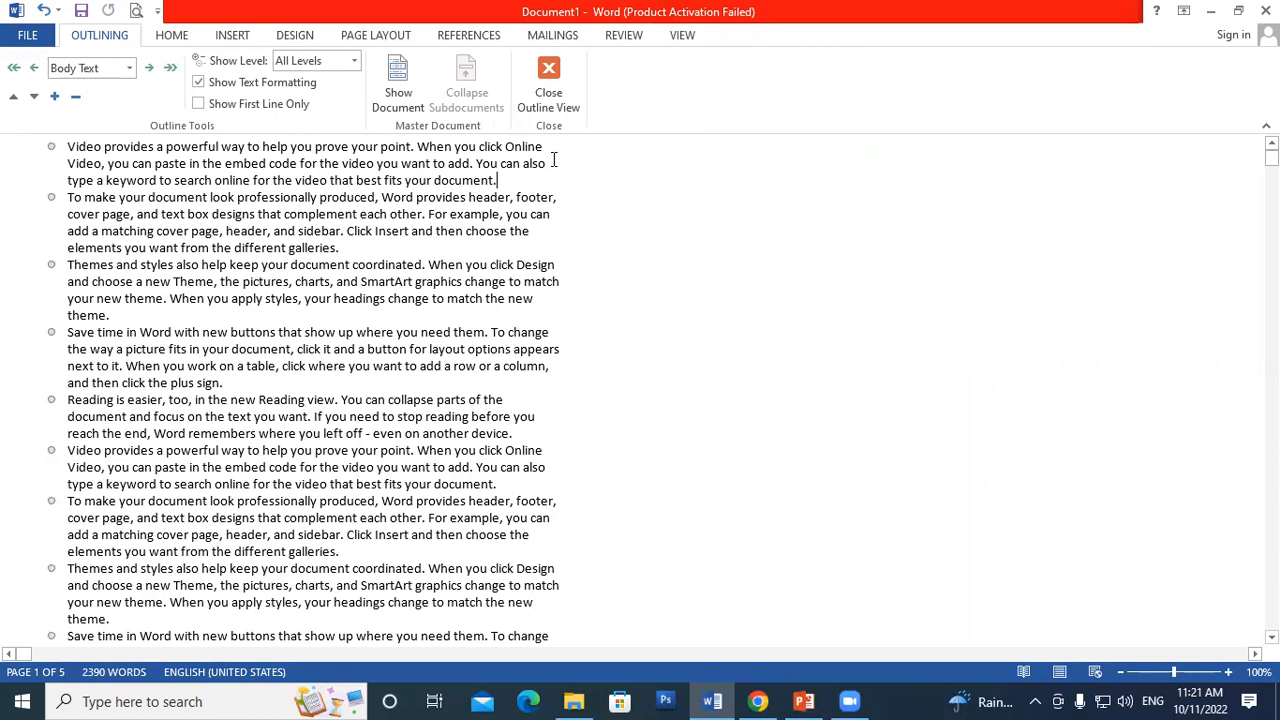
left_click(49, 144)
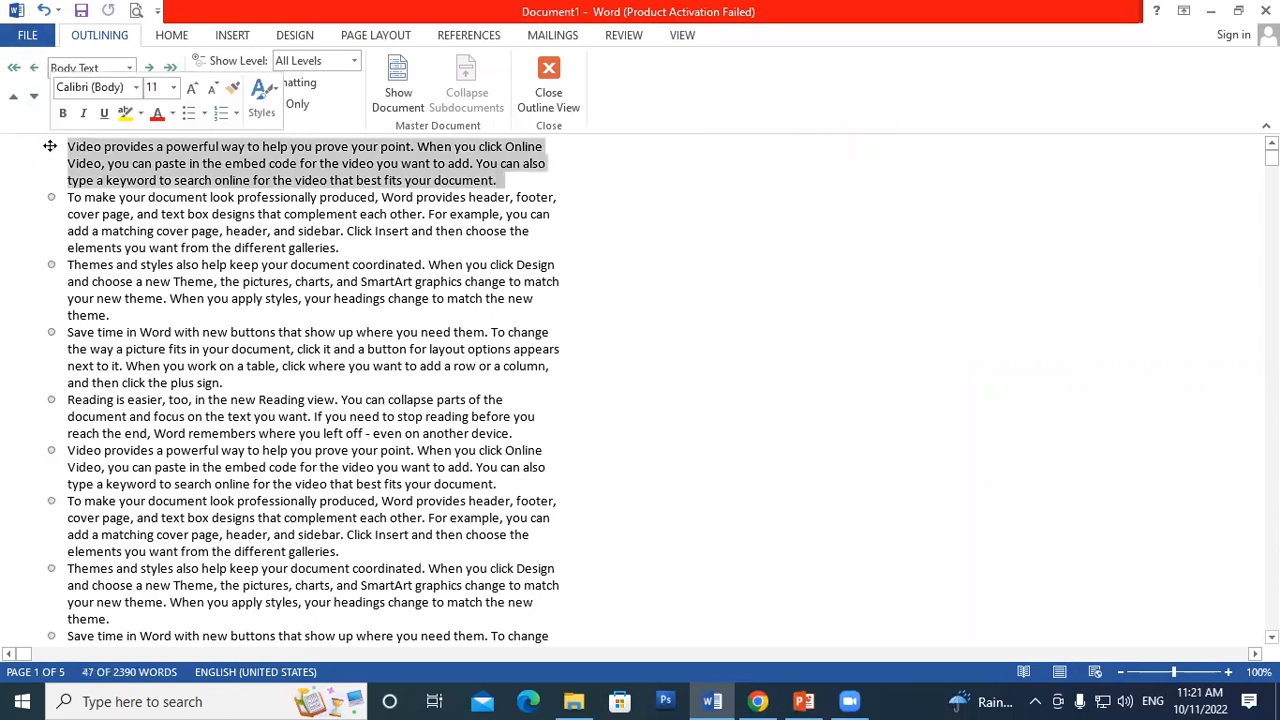
left_click(49, 265)
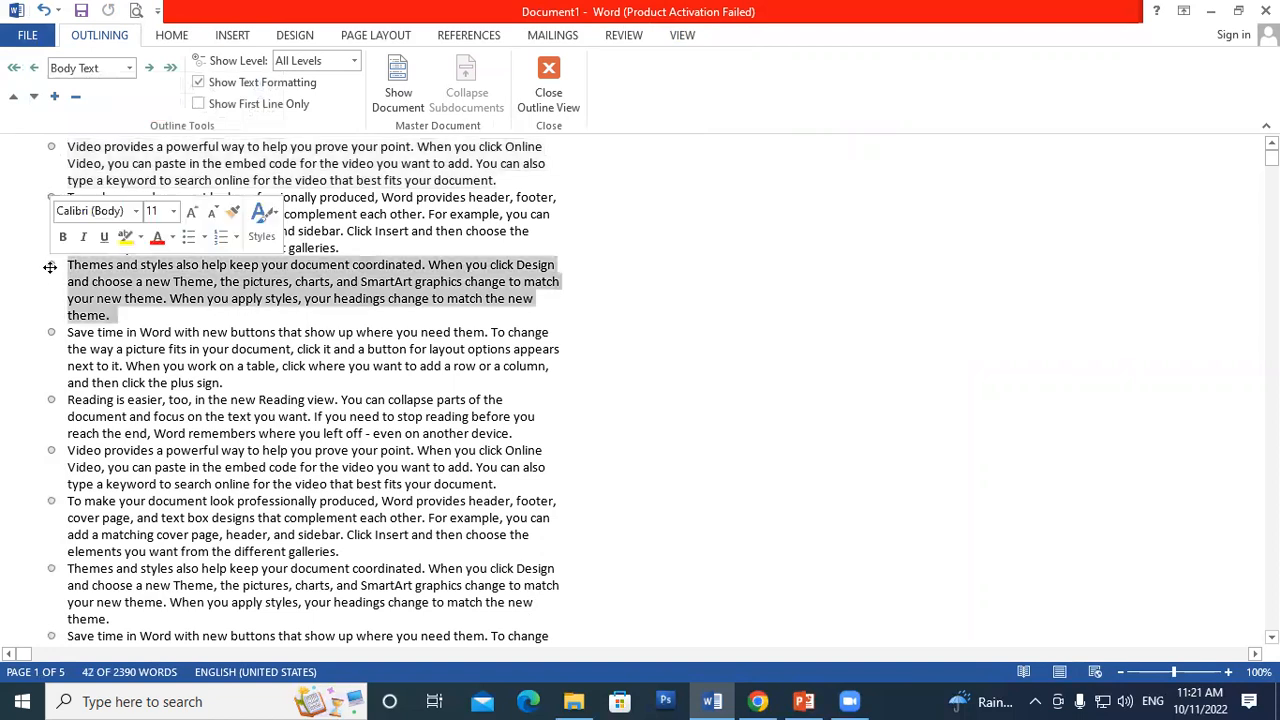
left_click(50, 399)
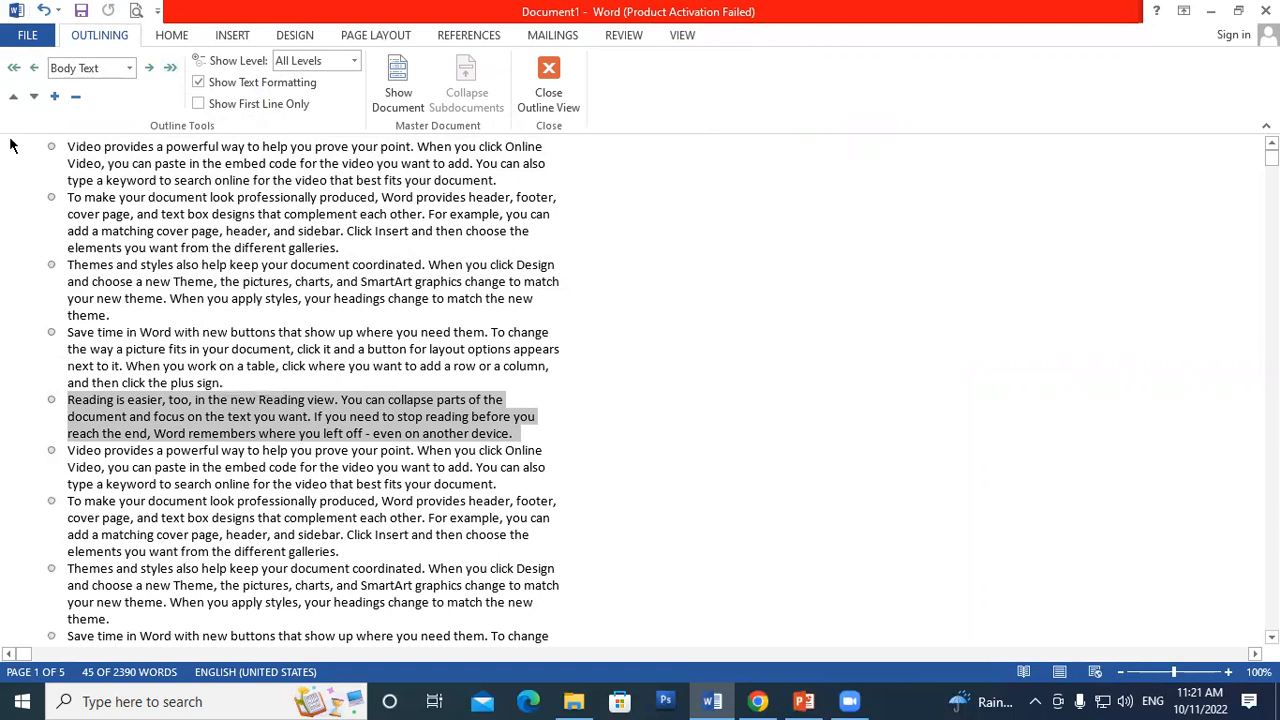
left_click(549, 70)
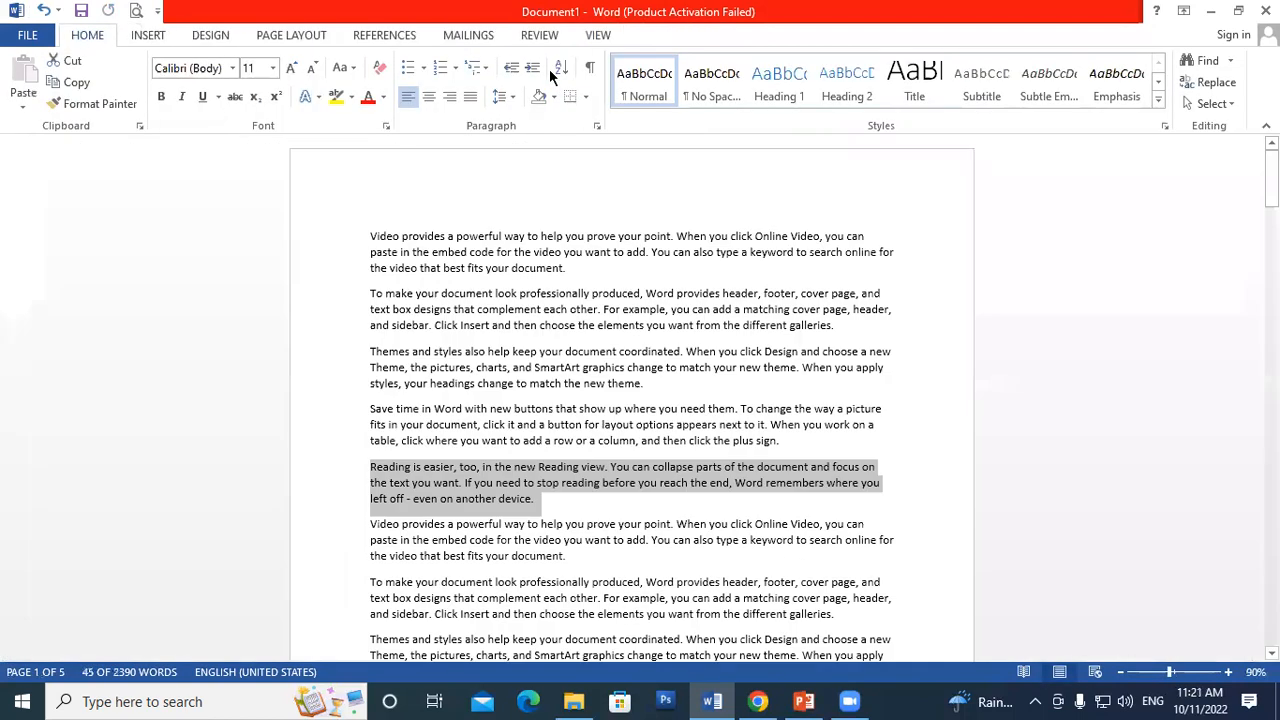
left_click(601, 38)
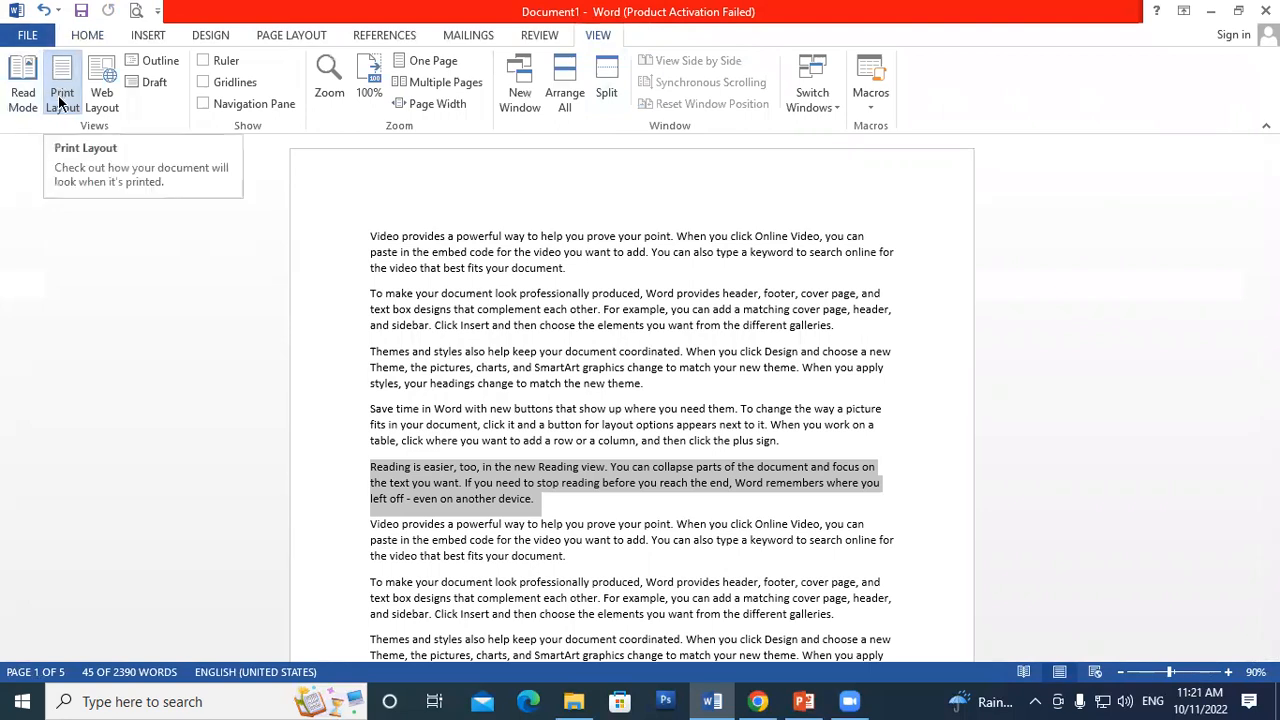
left_click(673, 390)
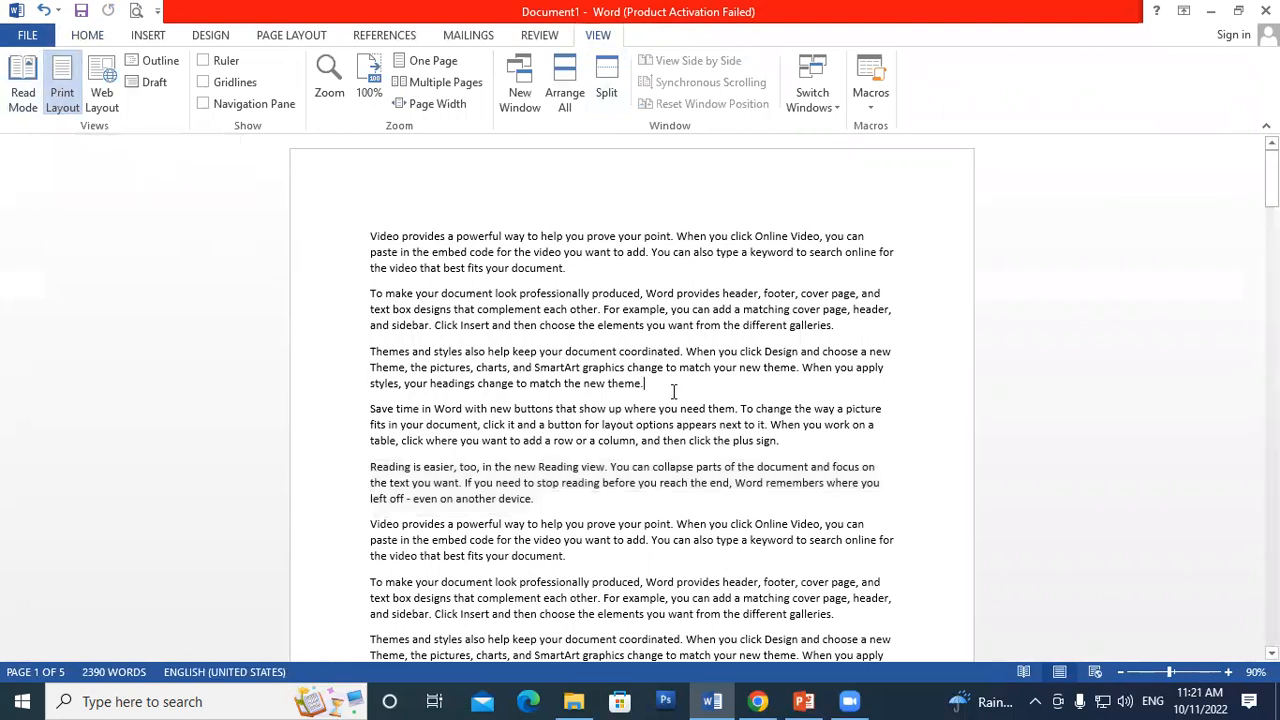
View the document in Draft view and switch back to Print Layout.
left_click(148, 88)
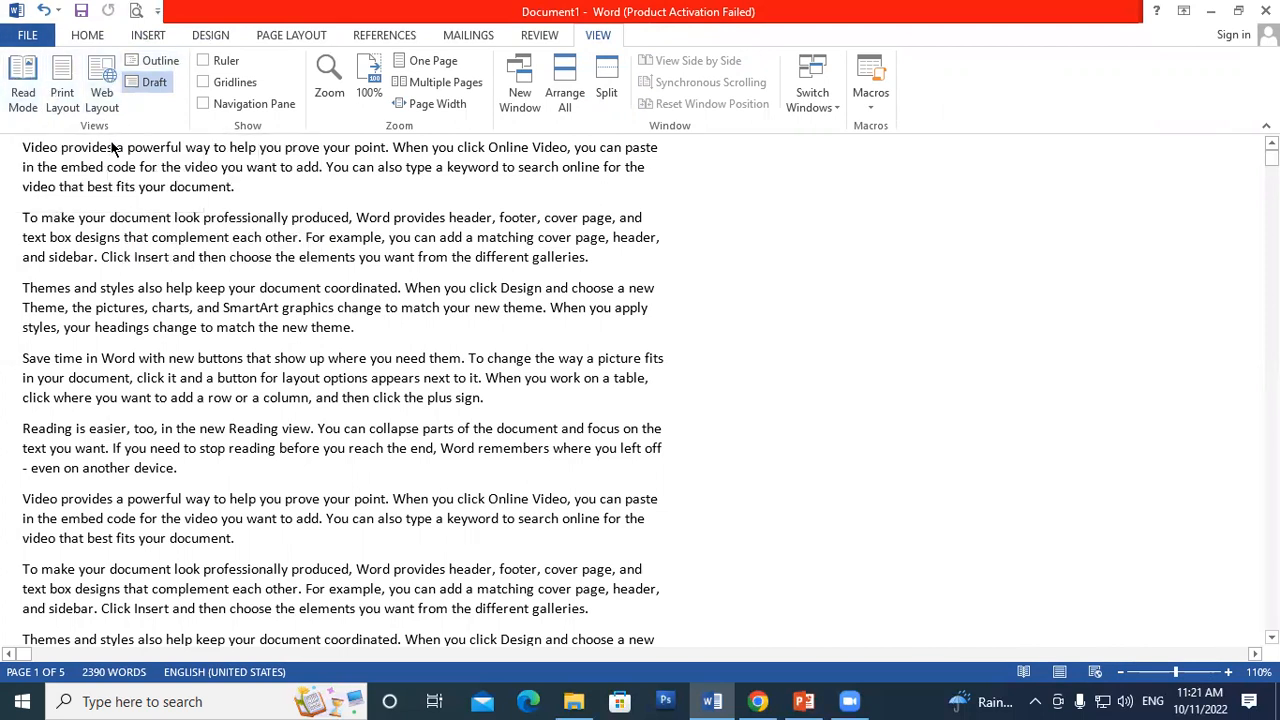
left_click(61, 86)
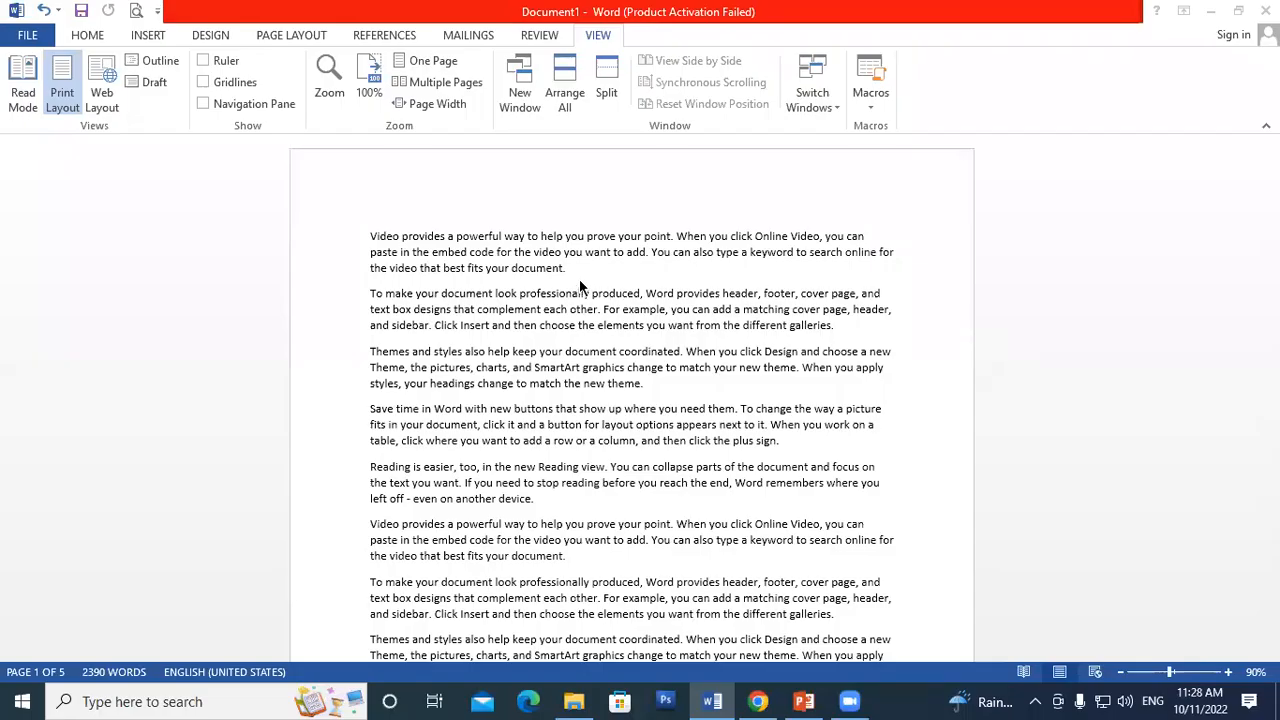
left_click(570, 280)
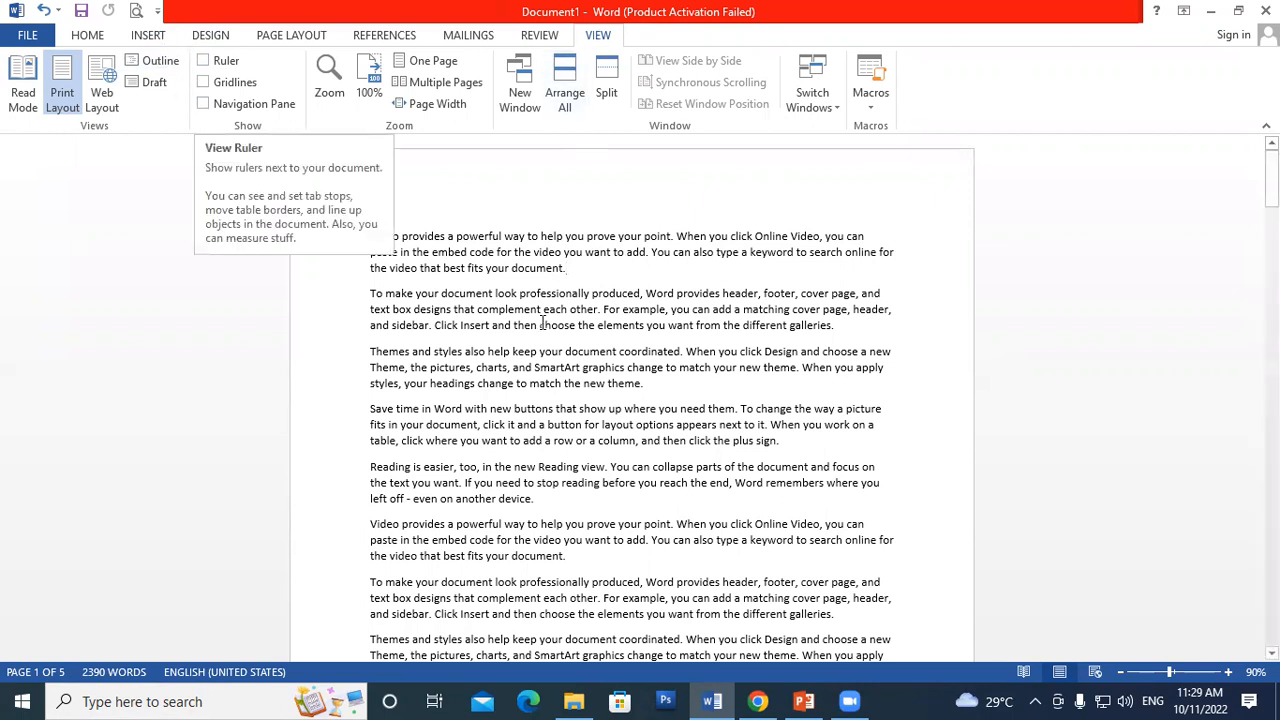
Show the ruler and try moving the first paragraph's left indent to about 4.4 inches and back to 0.
left_click(205, 61)
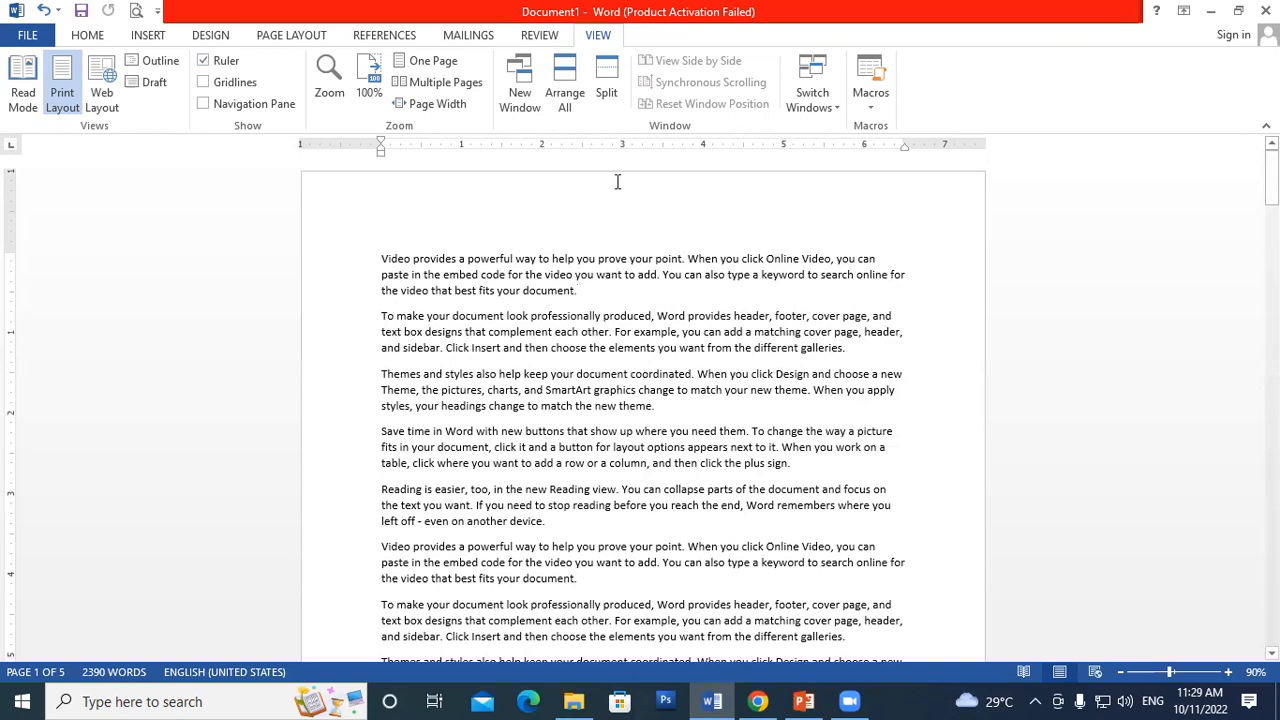
mouse_move(380, 151)
left_mouse_down()
mouse_move(464, 177)
mouse_move(372, 182)
mouse_move(603, 185)
mouse_move(500, 218)
mouse_move(834, 223)
mouse_move(739, 235)
left_mouse_up()
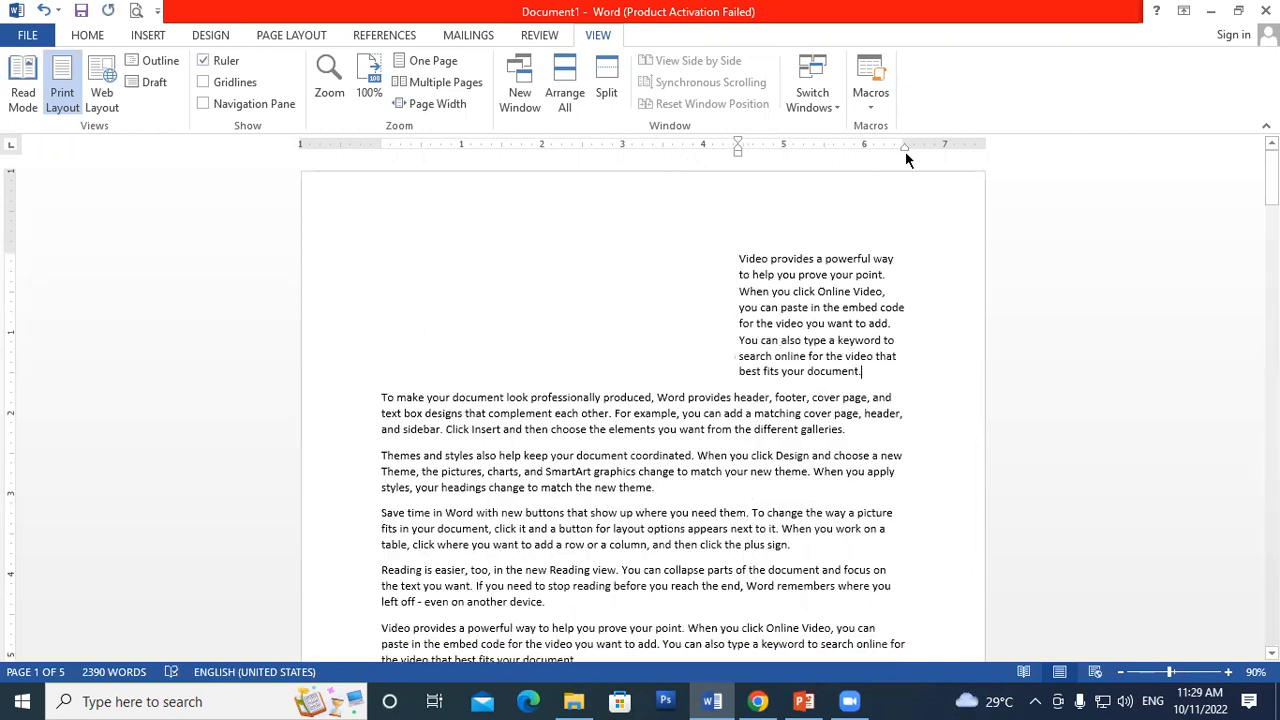
mouse_move(904, 146)
left_mouse_down()
mouse_move(803, 152)
mouse_move(904, 180)
left_mouse_up()
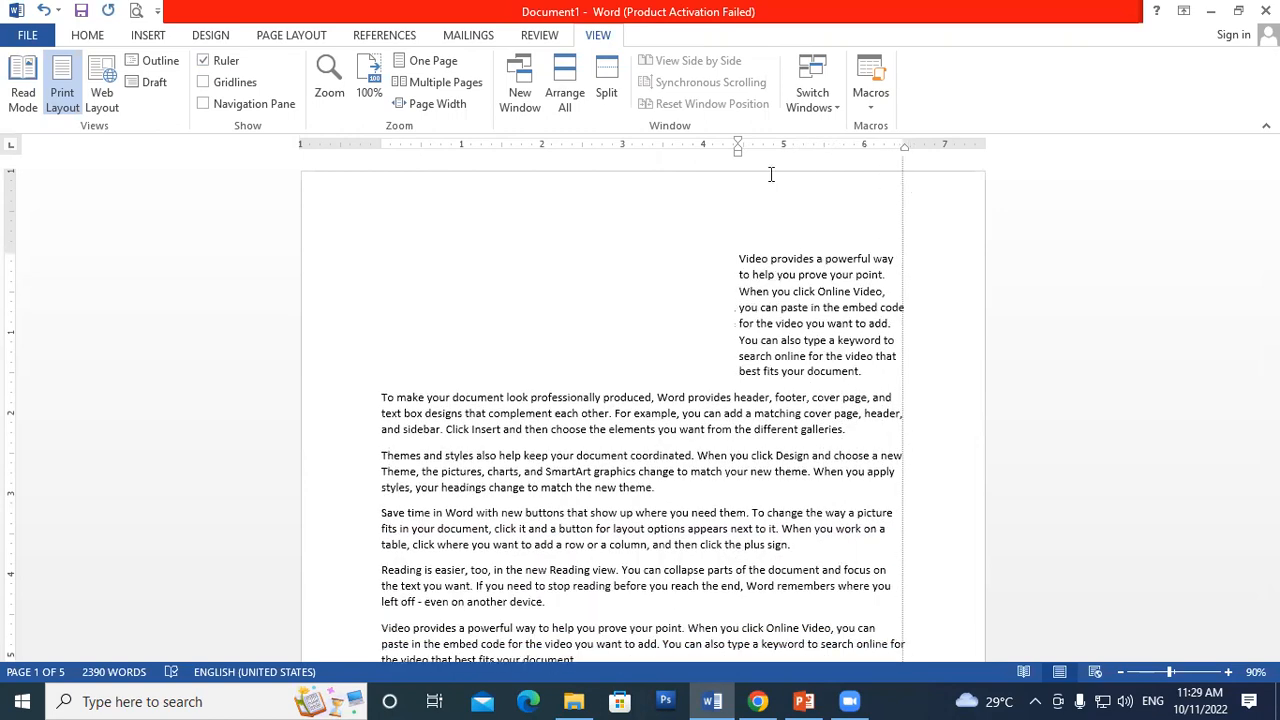
left_click_drag(738, 153, 379, 172)
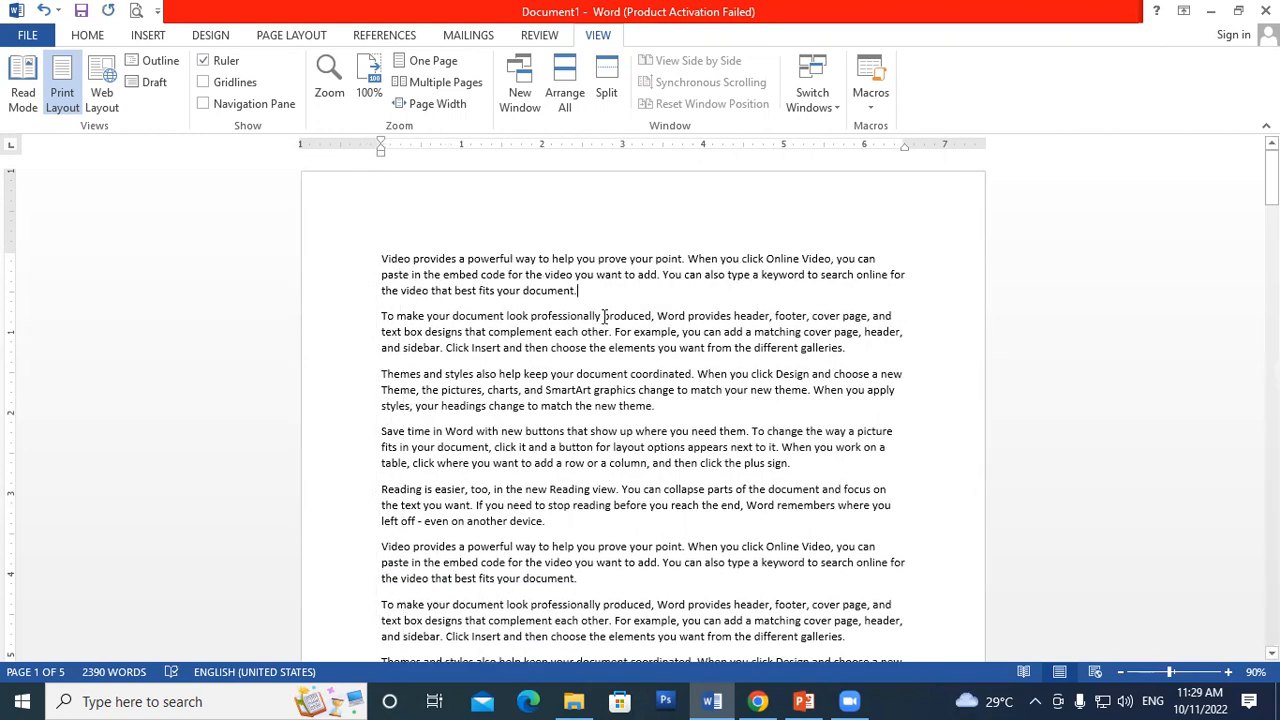
Display the gridlines and look through the pages with them on.
scroll(512, 371, "down", 5)
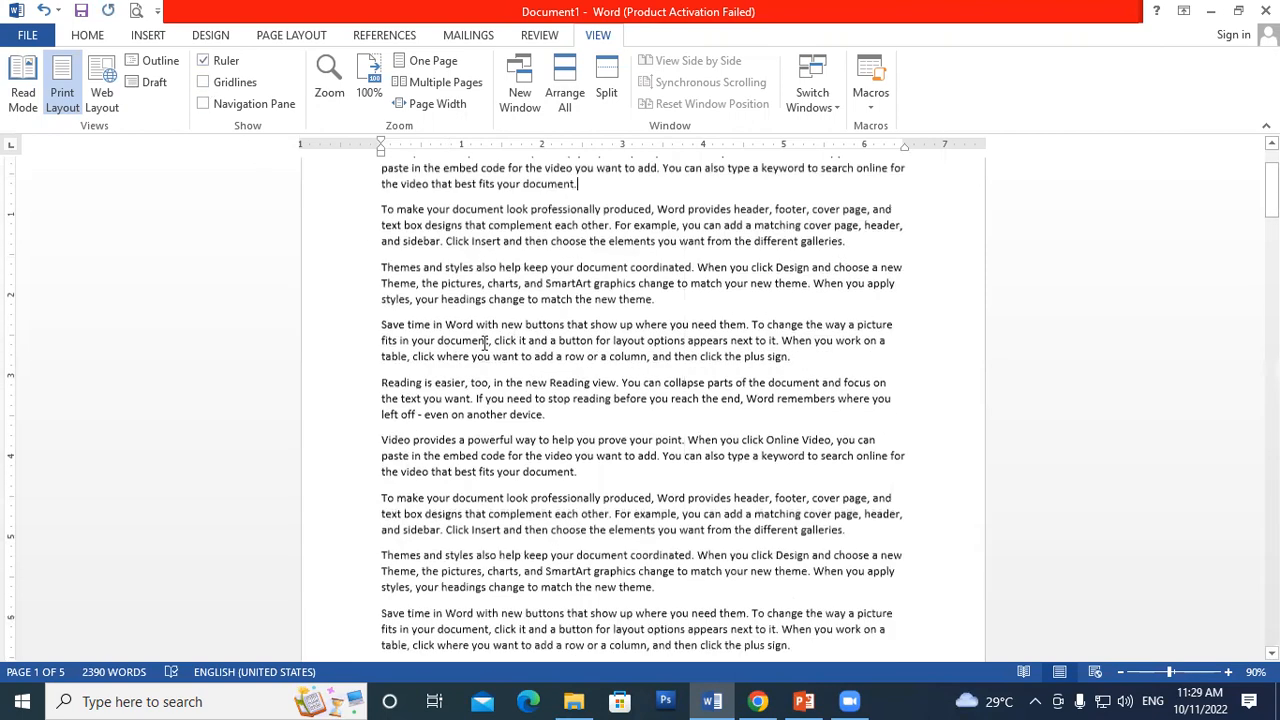
scroll(512, 371, "down", 1)
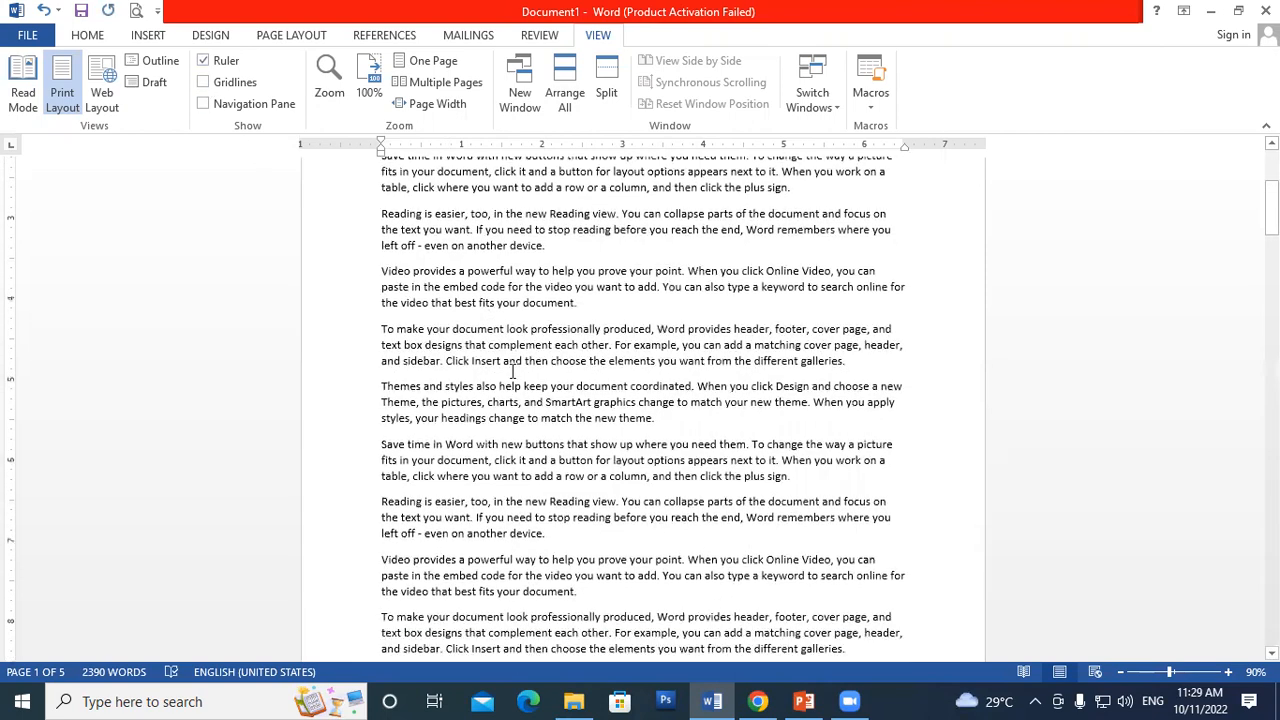
scroll(512, 371, "up", 5)
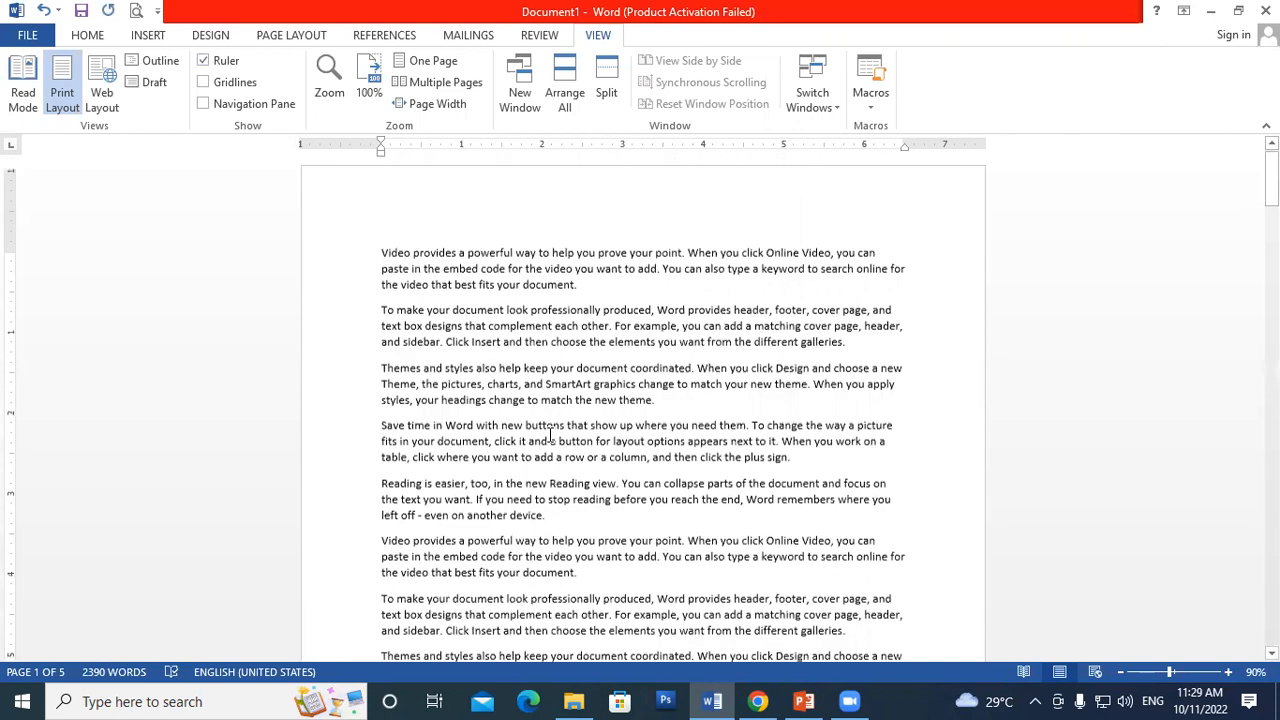
left_click(204, 83)
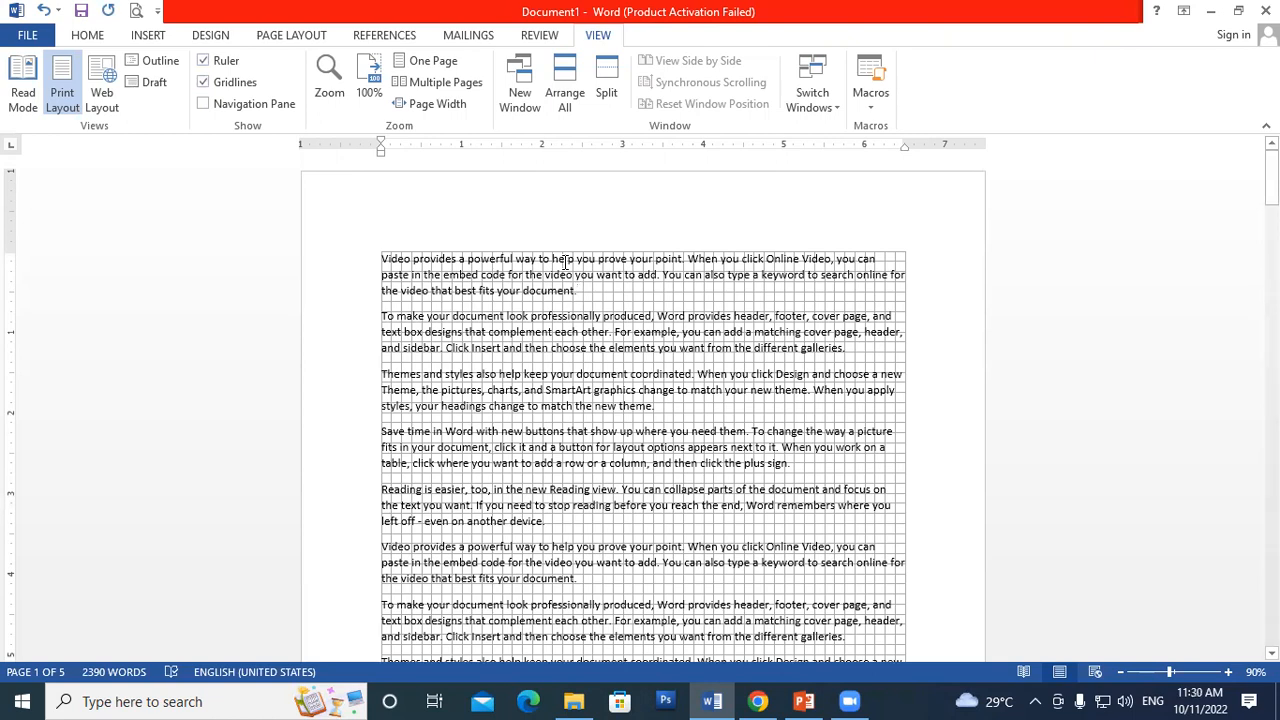
scroll(566, 262, "down", 6)
scroll(551, 333, "down", 15)
scroll(568, 348, "down", 10)
scroll(627, 338, "down", 2)
scroll(627, 338, "up", 10)
scroll(627, 338, "up", 20)
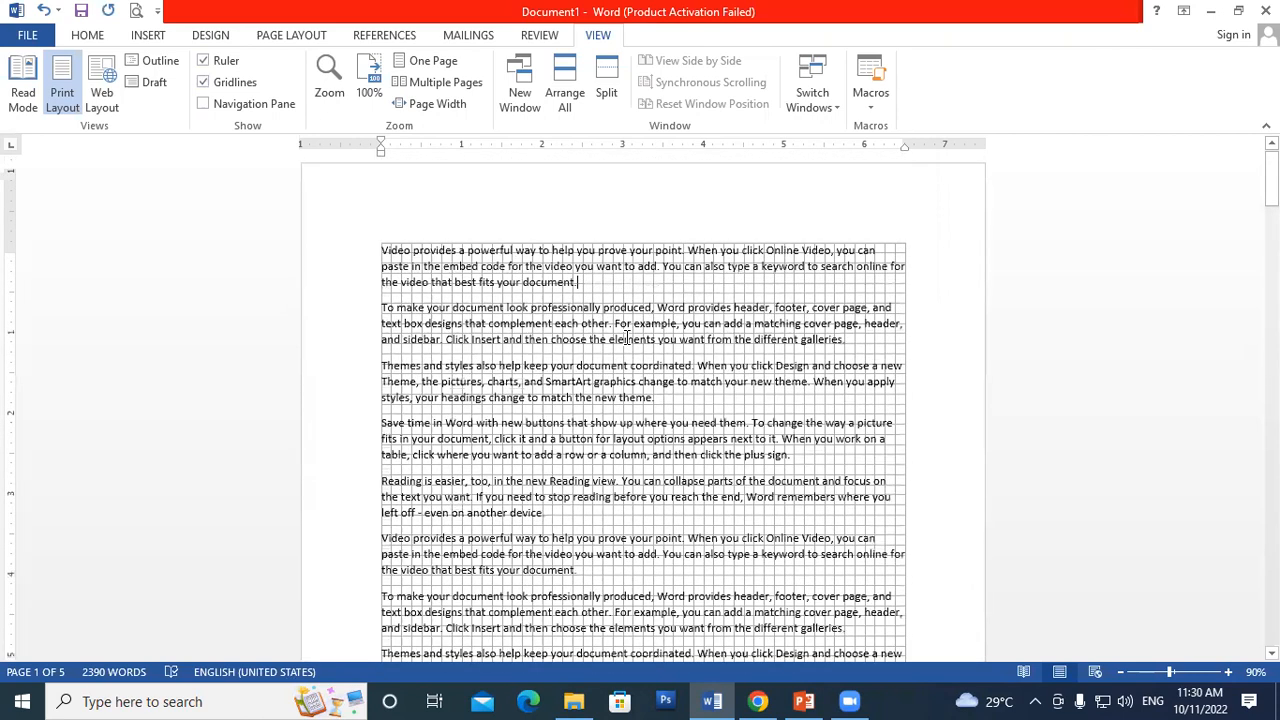
scroll(627, 338, "up", 1)
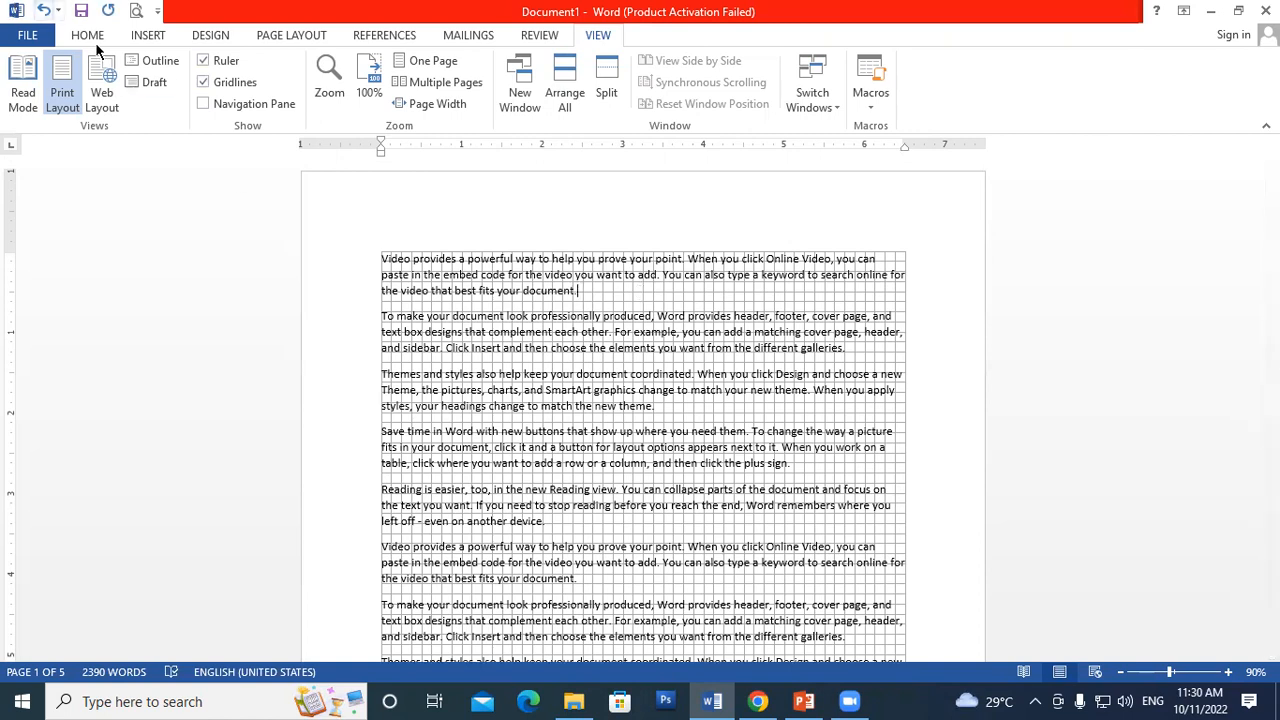
Toggle the gridlines off and on a few times, leaving them hidden.
left_click(203, 83)
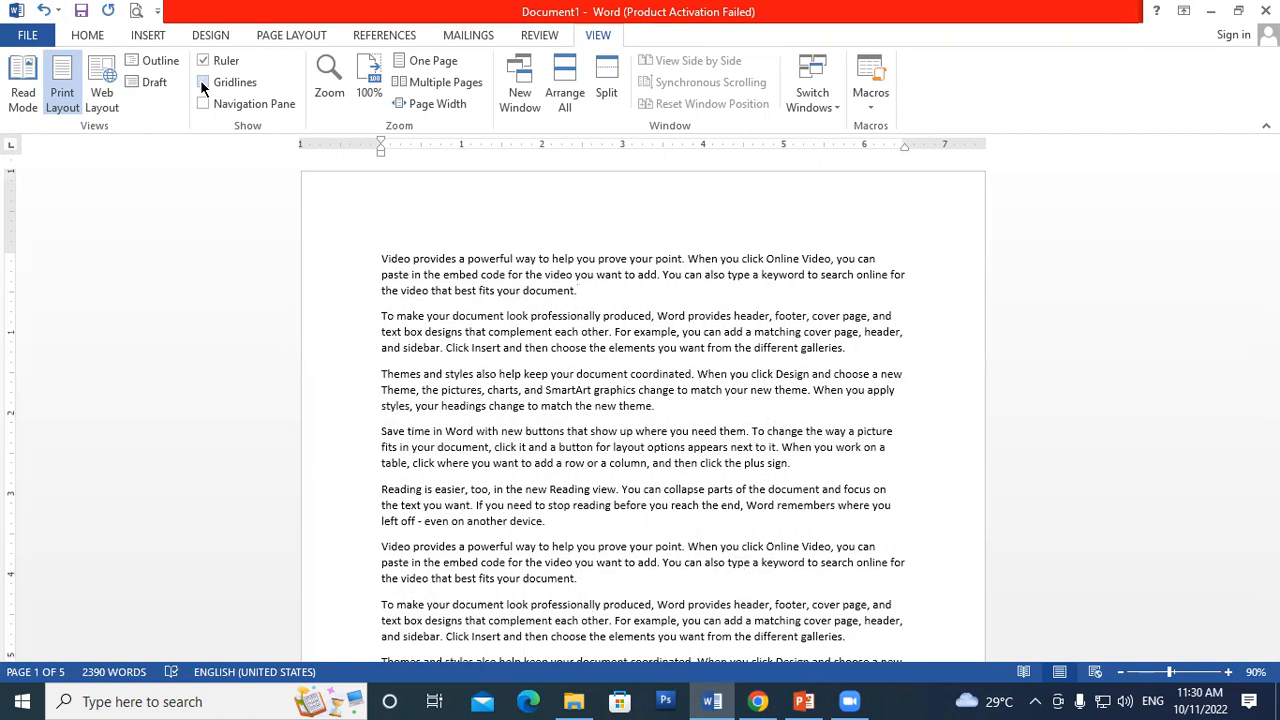
left_click(202, 83)
left_click(202, 83)
left_click(202, 83)
left_click(202, 83)
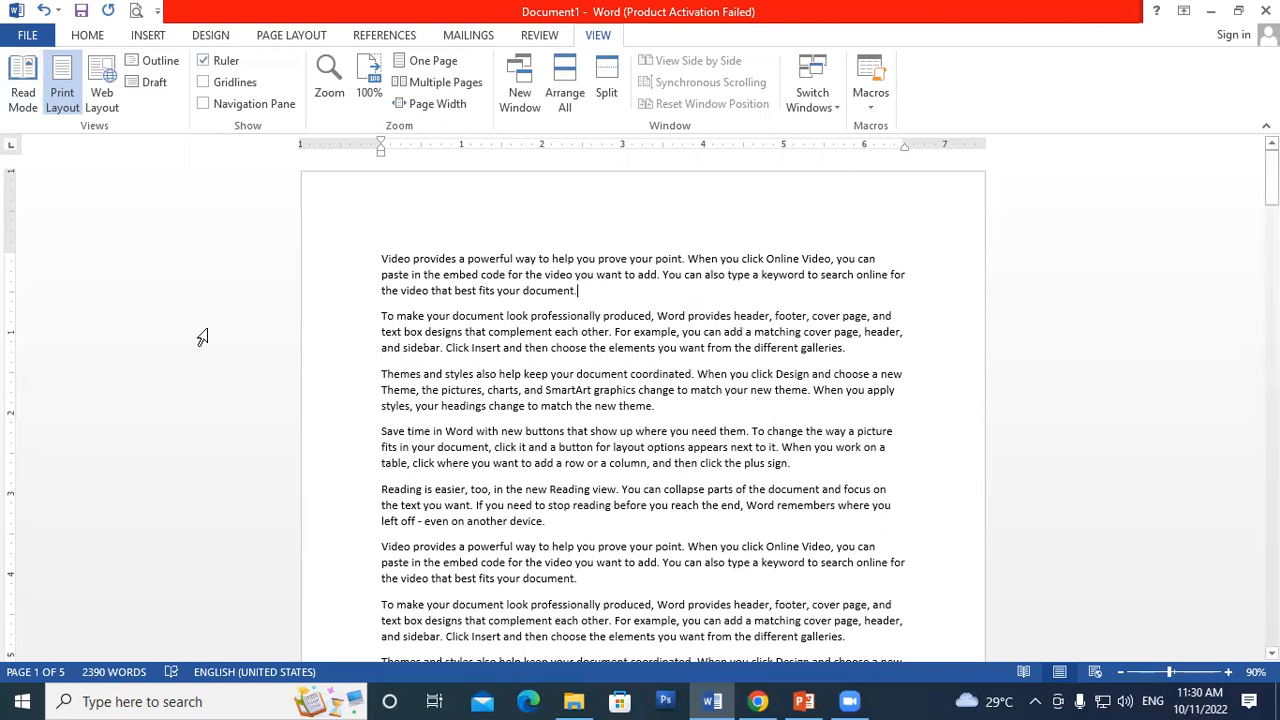
Open the Navigation pane and have it show the document's page thumbnails.
scroll(585, 270, "down", 3)
scroll(585, 270, "down", 10)
scroll(585, 270, "down", 15)
scroll(584, 270, "up", 16)
left_click(203, 104)
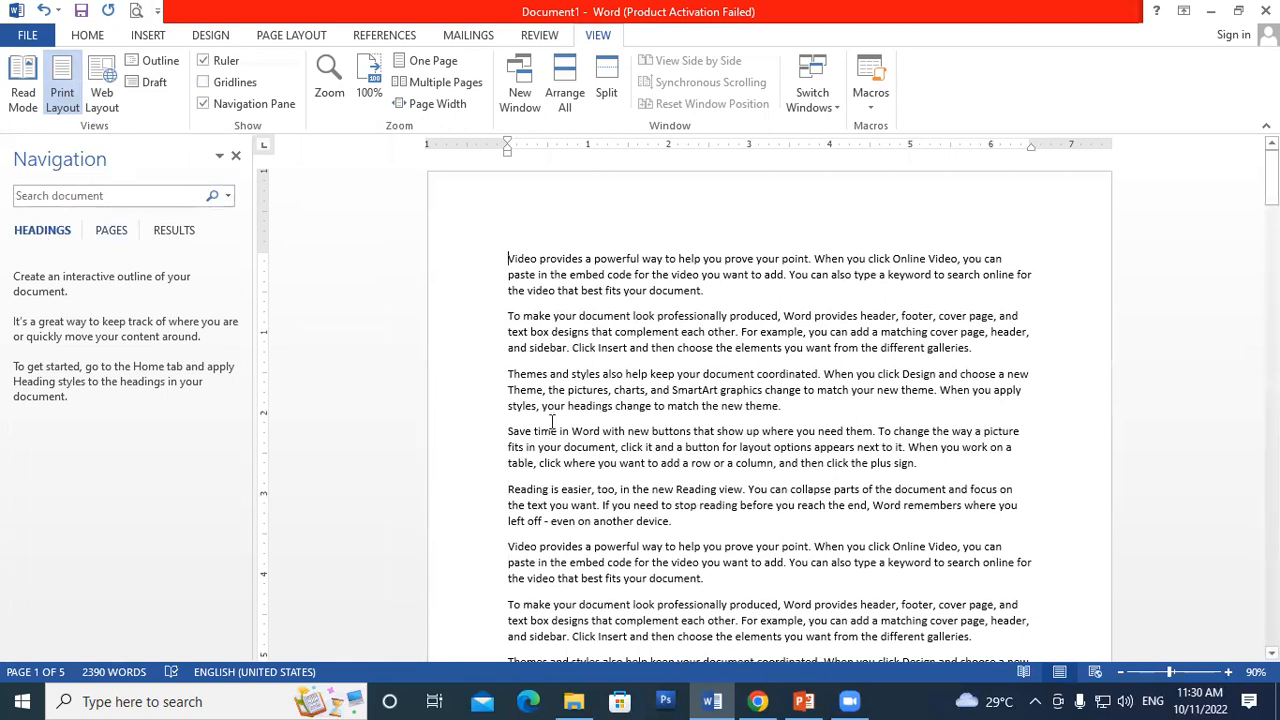
left_click(103, 230)
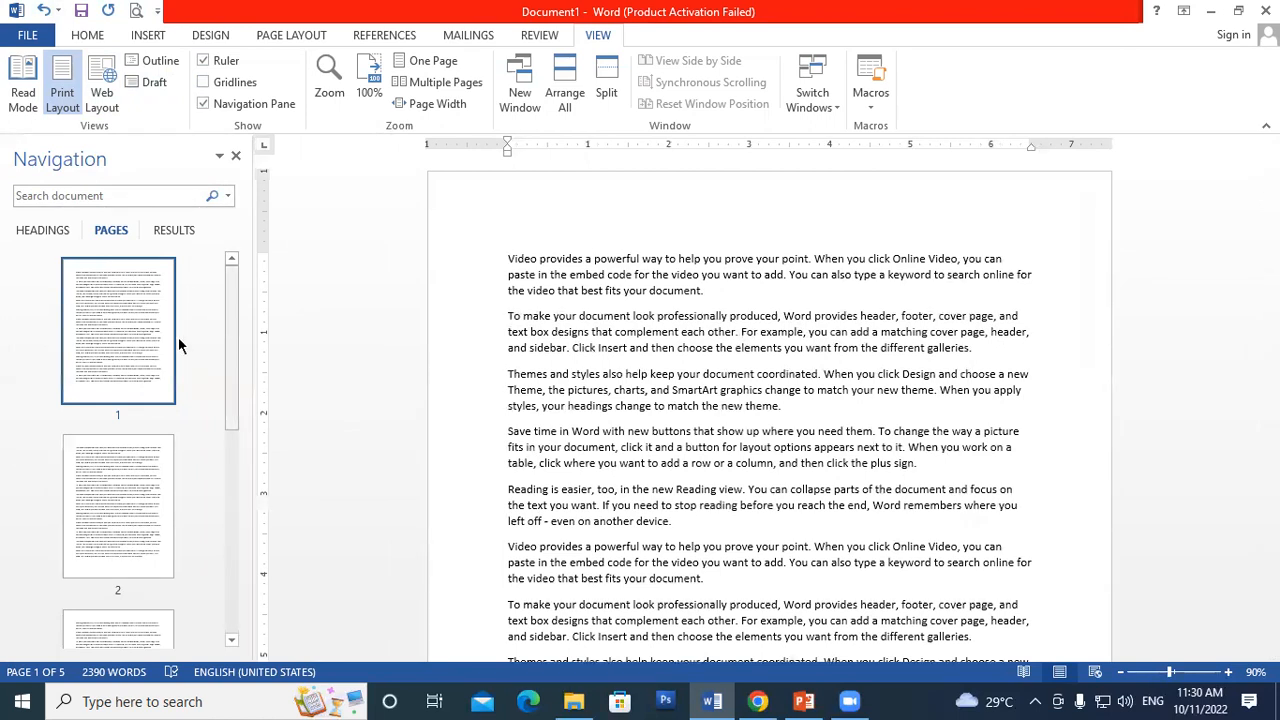
Jump to pages 4, 5 and 1 using the page thumbnails.
scroll(88, 390, "down", 5)
left_click(121, 336)
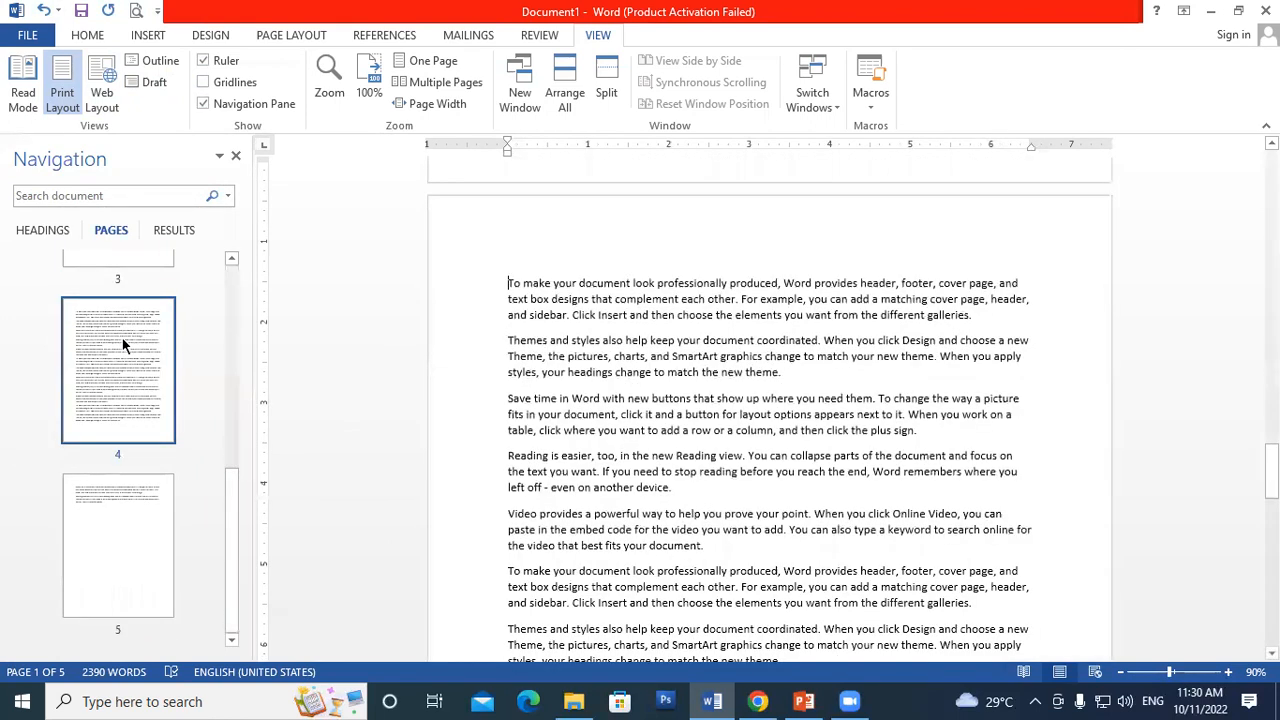
left_click(123, 539)
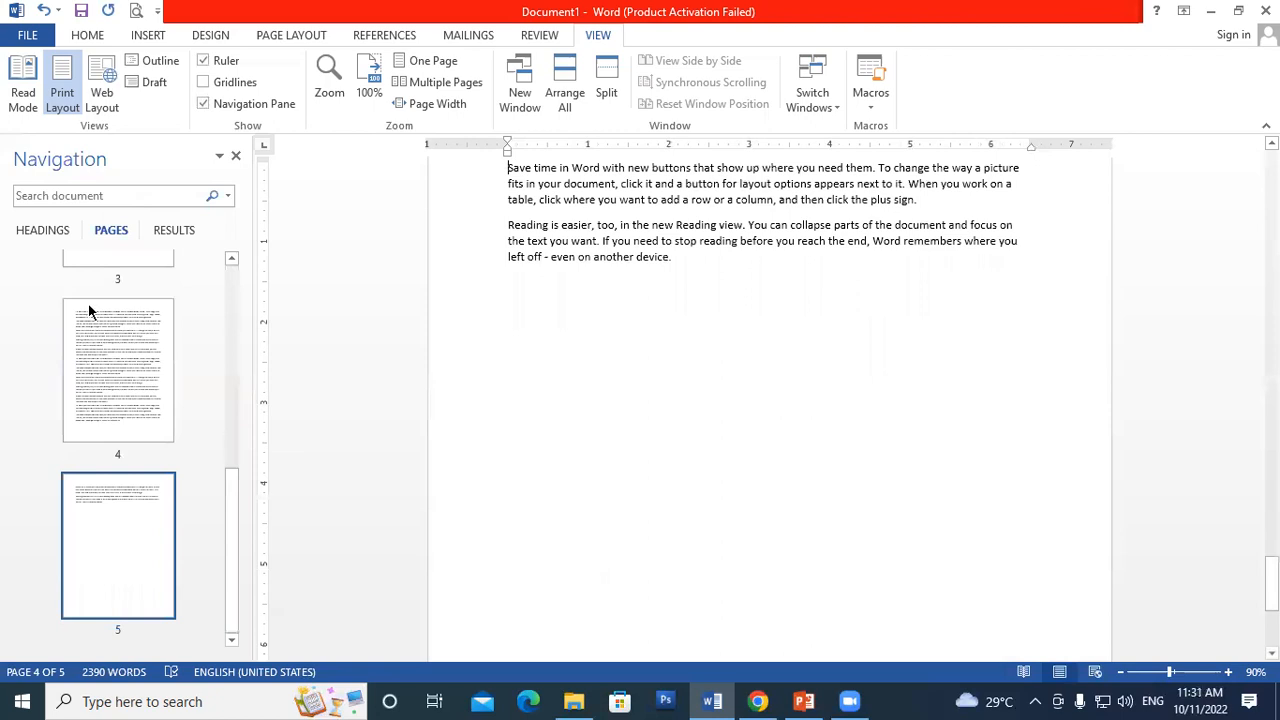
scroll(117, 366, "up", 5)
left_click(122, 360)
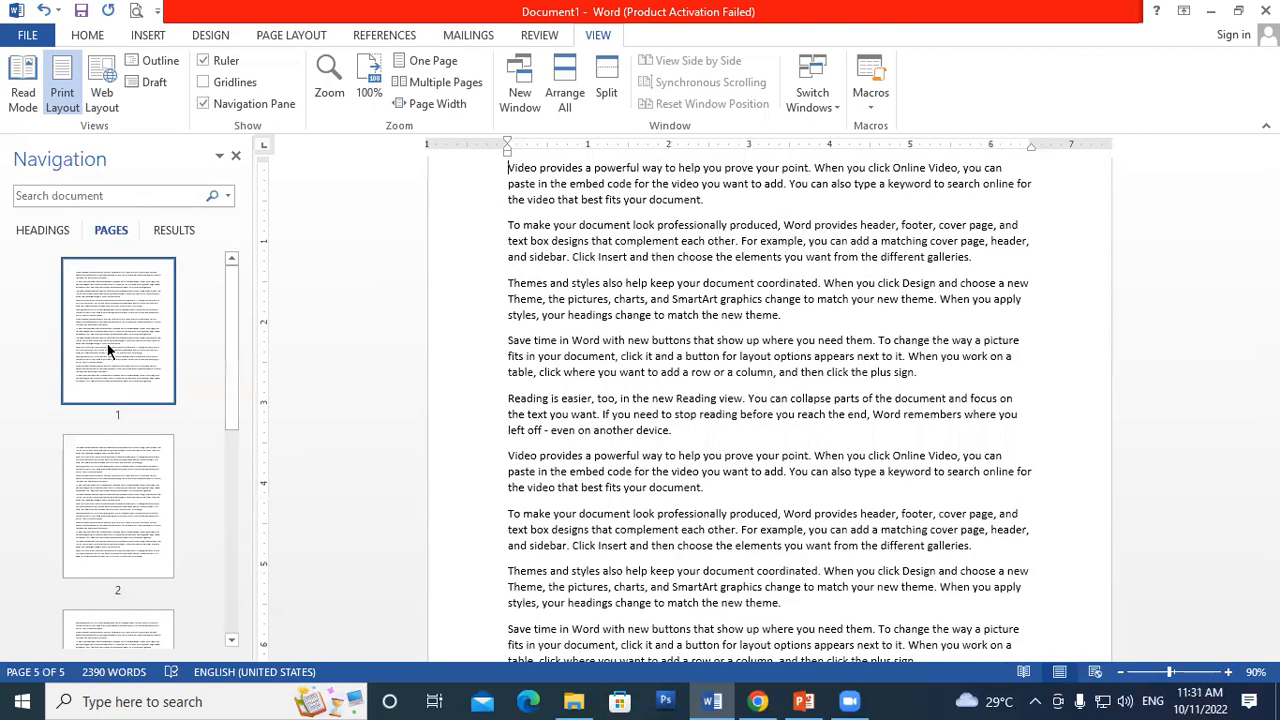
Jump to page 2, look at the headings list in the Navigation pane, and close the pane.
left_click(127, 537)
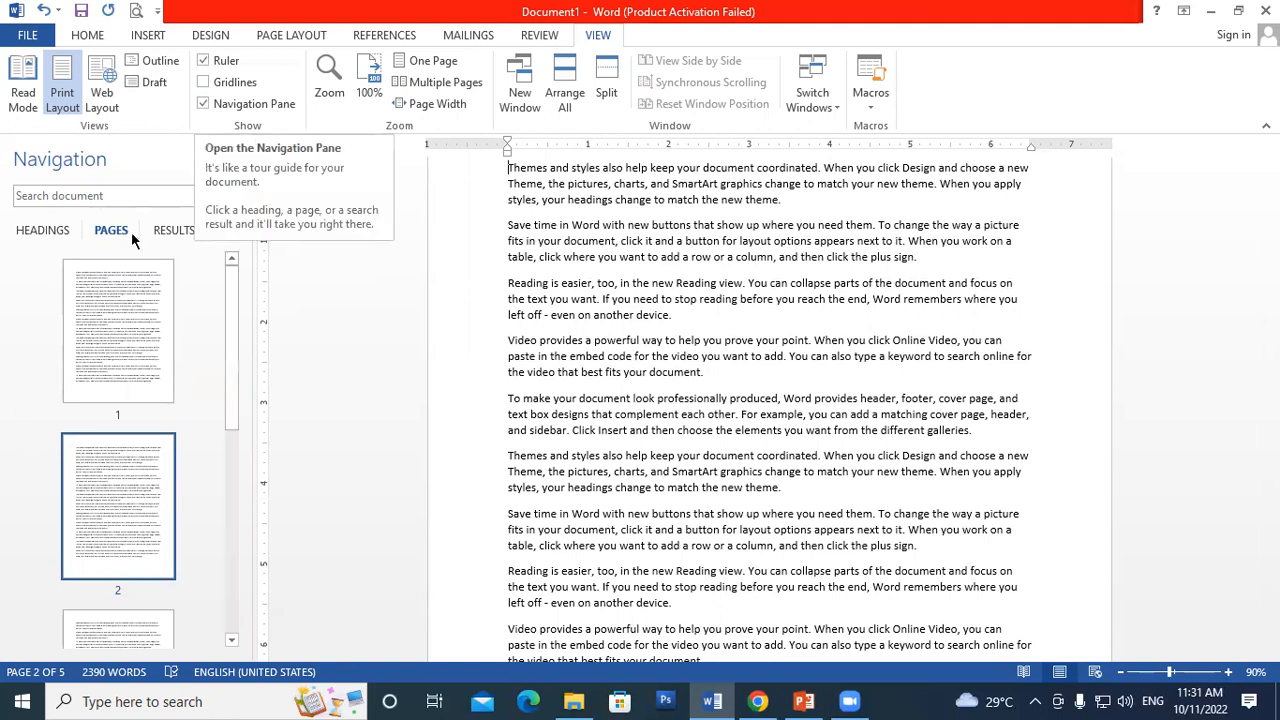
left_click(28, 233)
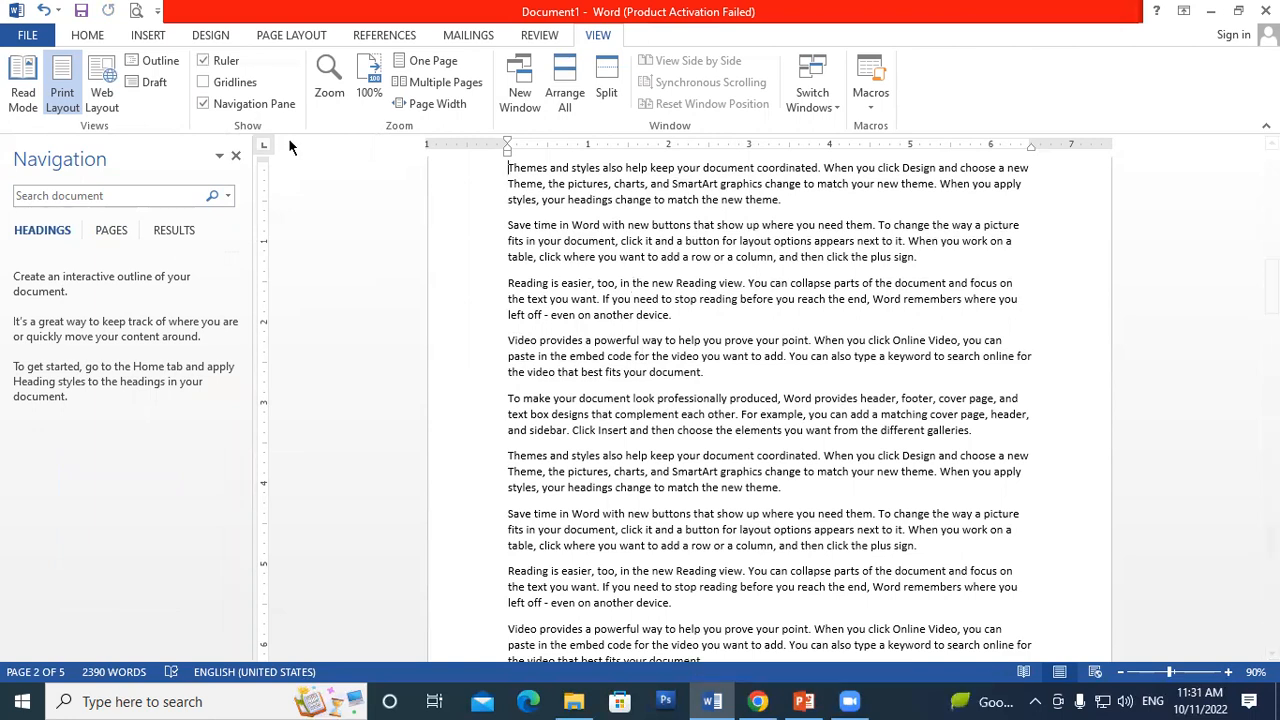
left_click(235, 157)
left_click(607, 378)
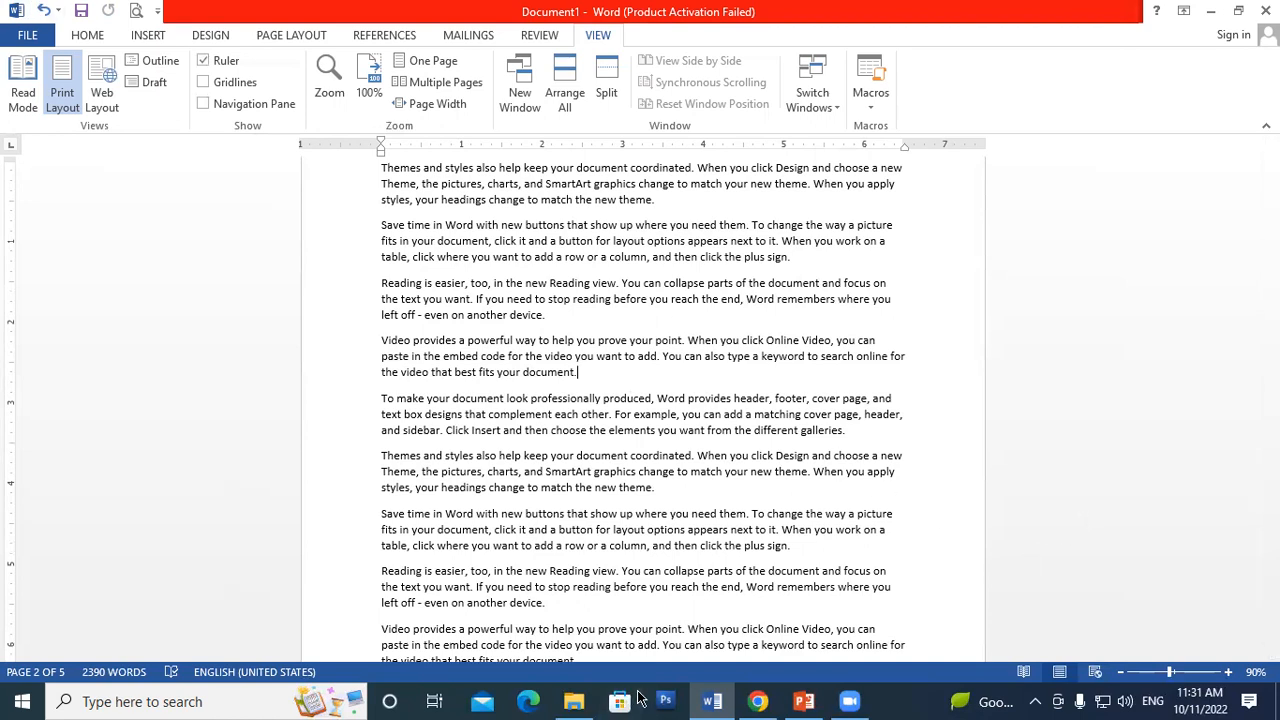
left_click(781, 360)
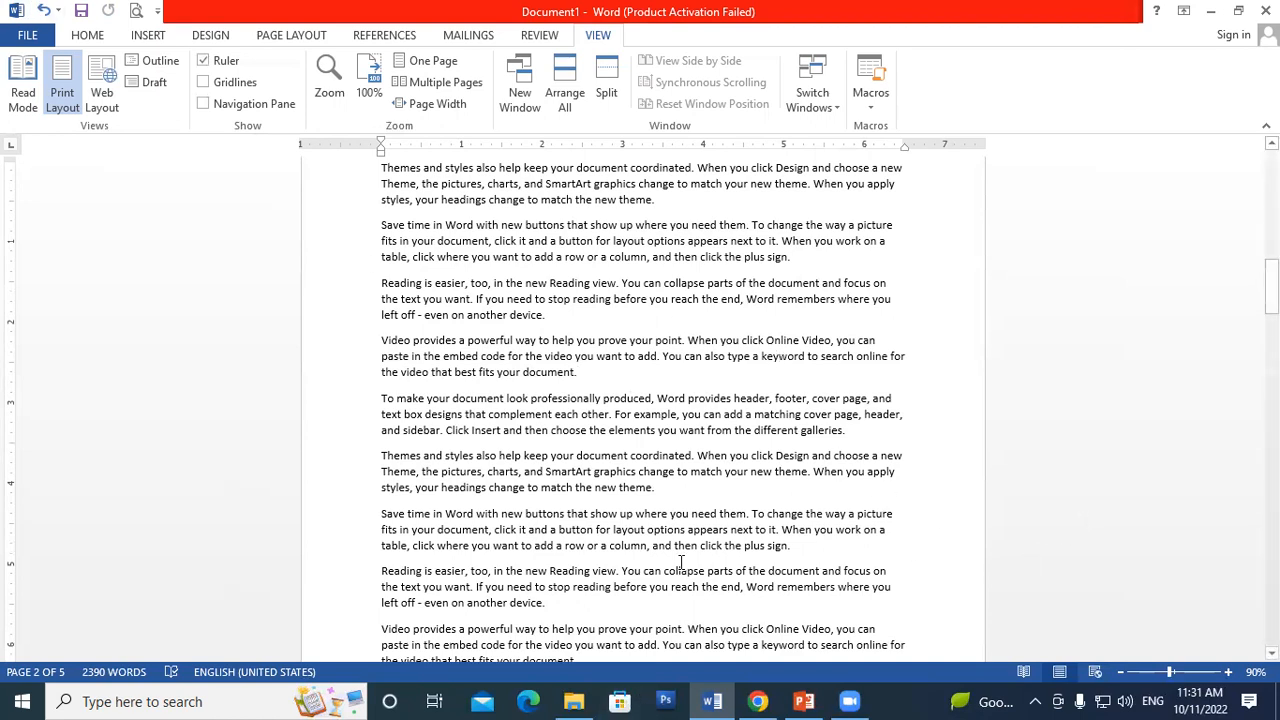
left_click(596, 369)
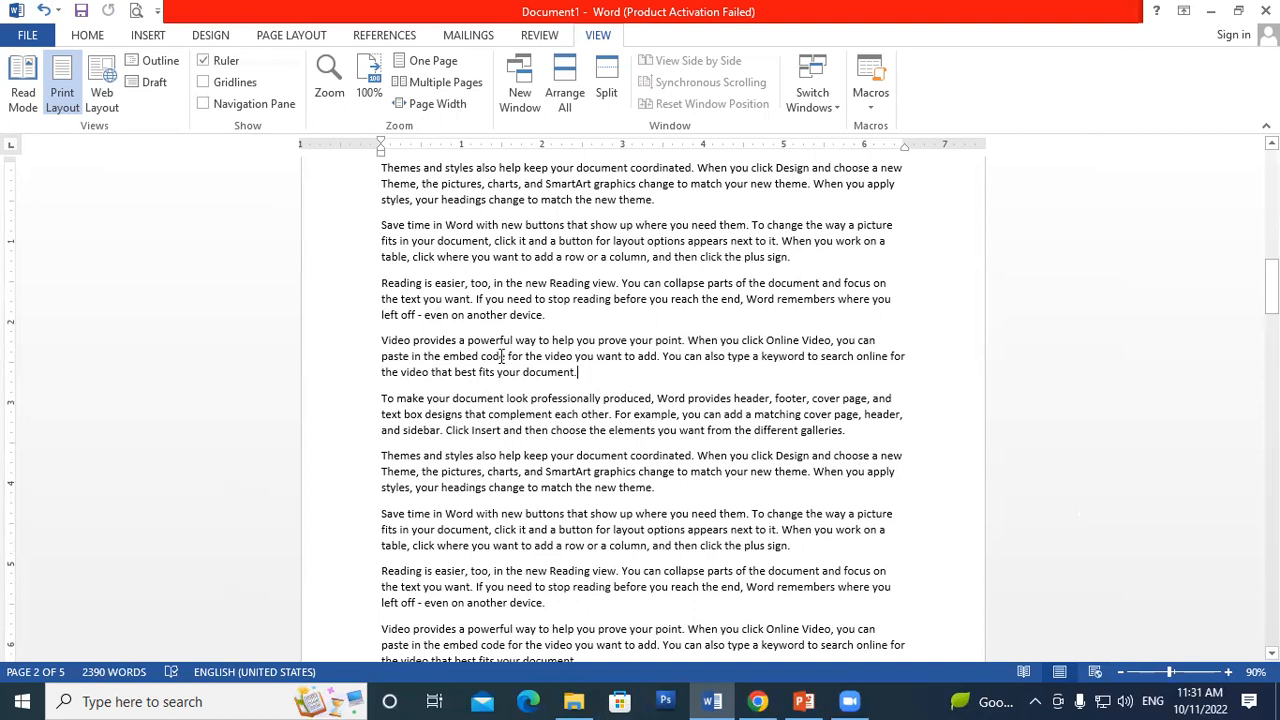
Zoom in on the document in steps to 210%.
left_click(1230, 672)
left_click(1230, 672)
left_click(1230, 672)
left_click(1230, 672)
left_click(1230, 672)
left_click(1230, 672)
left_click(1230, 672)
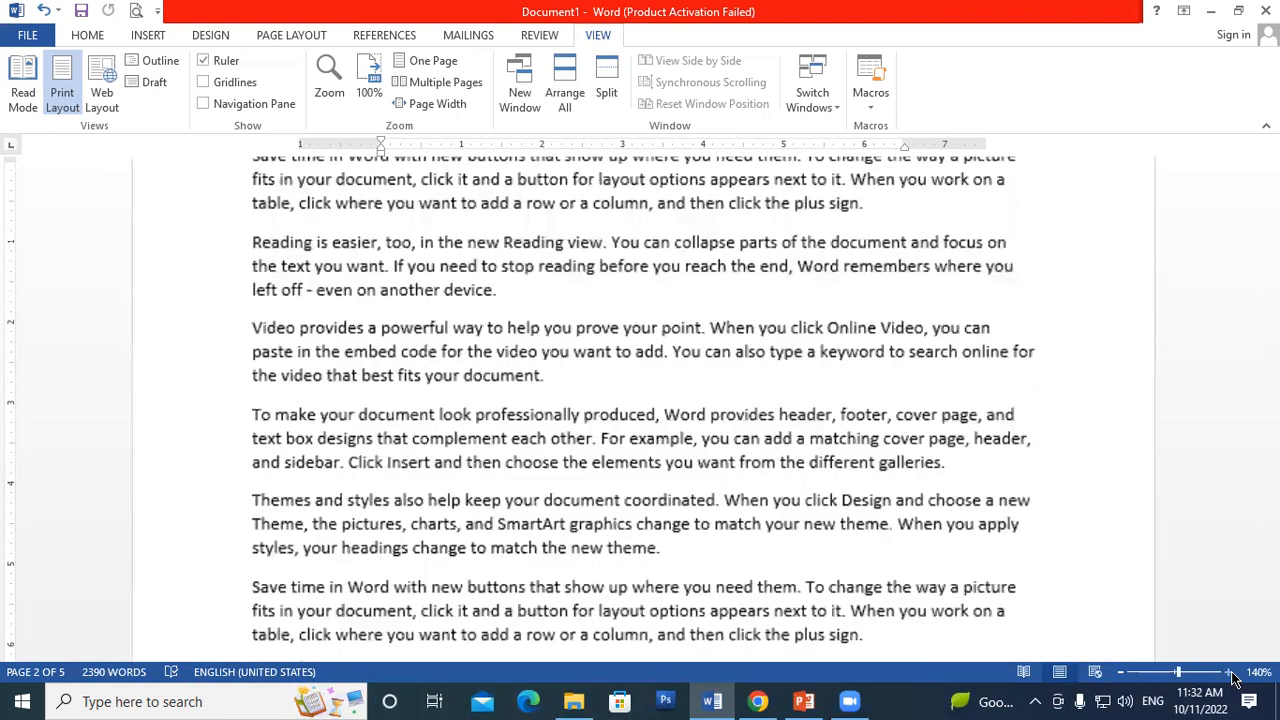
left_click(1230, 672)
left_click(1230, 672)
left_click(1230, 672)
left_click(1230, 672)
left_click(1230, 672)
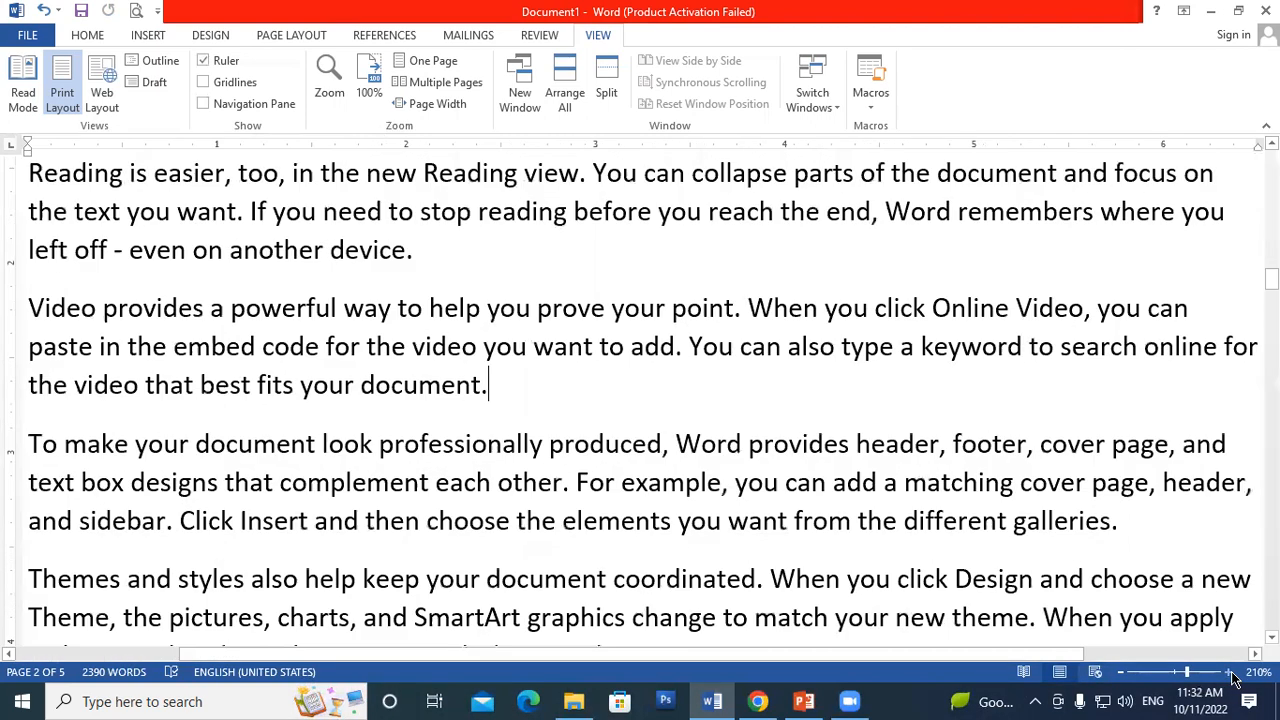
Zoom the document out in steps to 150%.
left_click(1120, 672)
left_click(1120, 672)
left_click(1120, 672)
left_click(1120, 672)
left_click(1120, 672)
left_click(1120, 672)
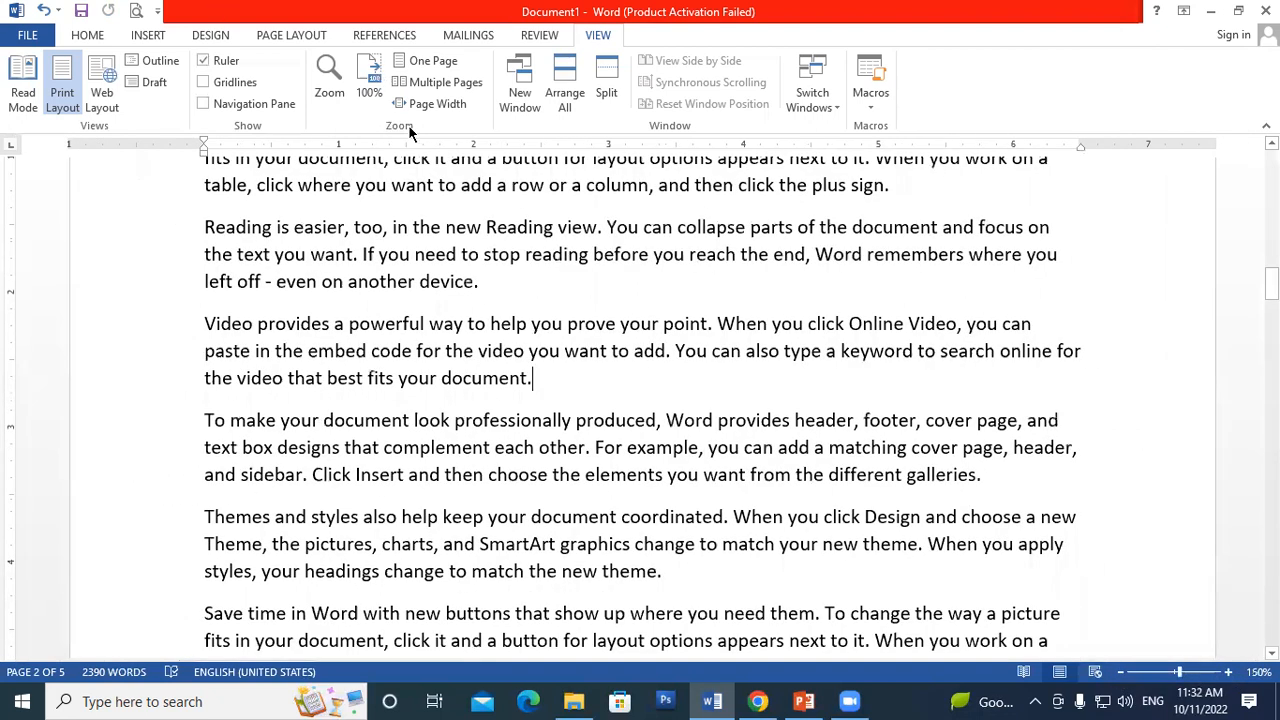
Apply the Zoom dialog's preset magnifications in turn: 200%, 75%, and 200% again.
left_click(329, 80)
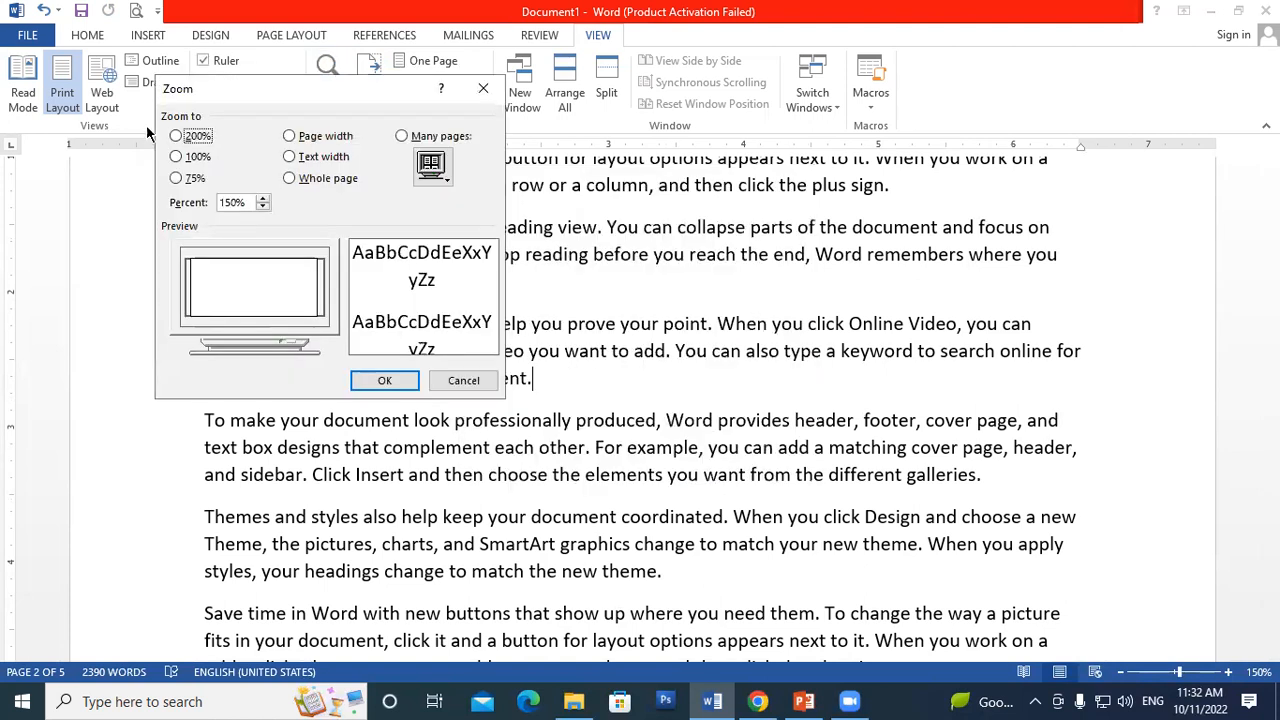
left_click(176, 136)
left_click(390, 380)
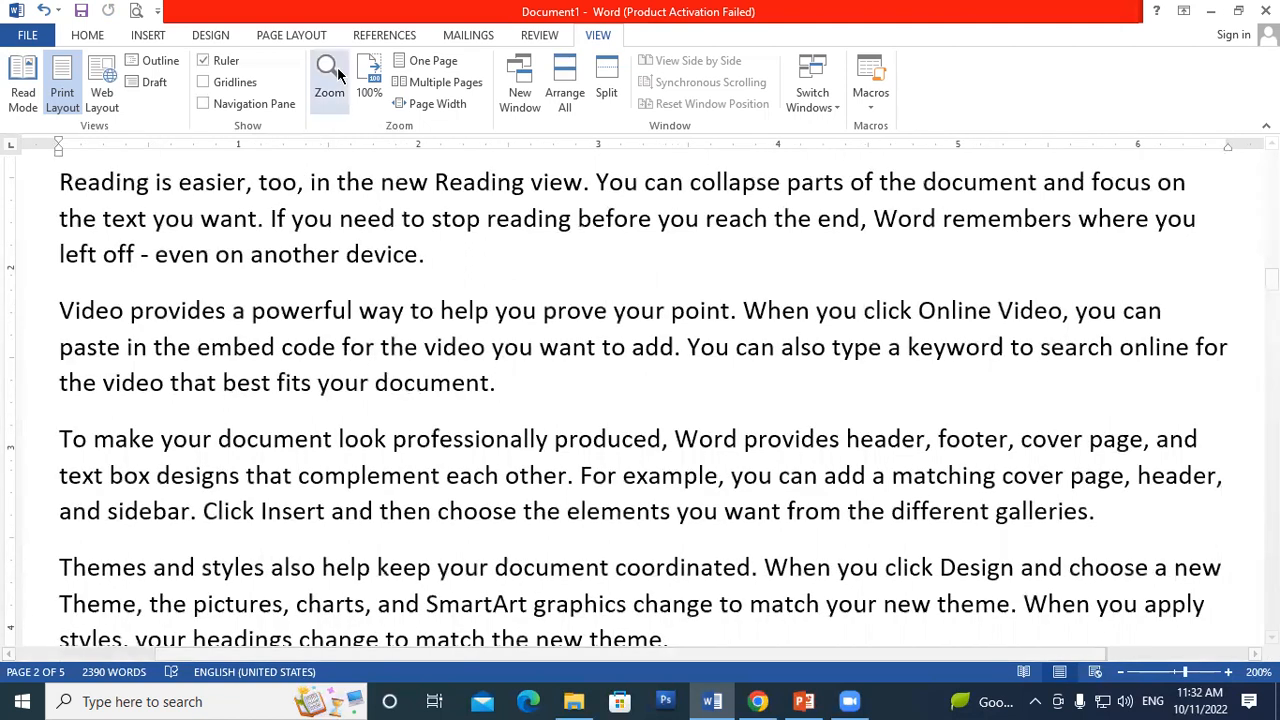
left_click(329, 80)
left_click(176, 178)
left_click(385, 380)
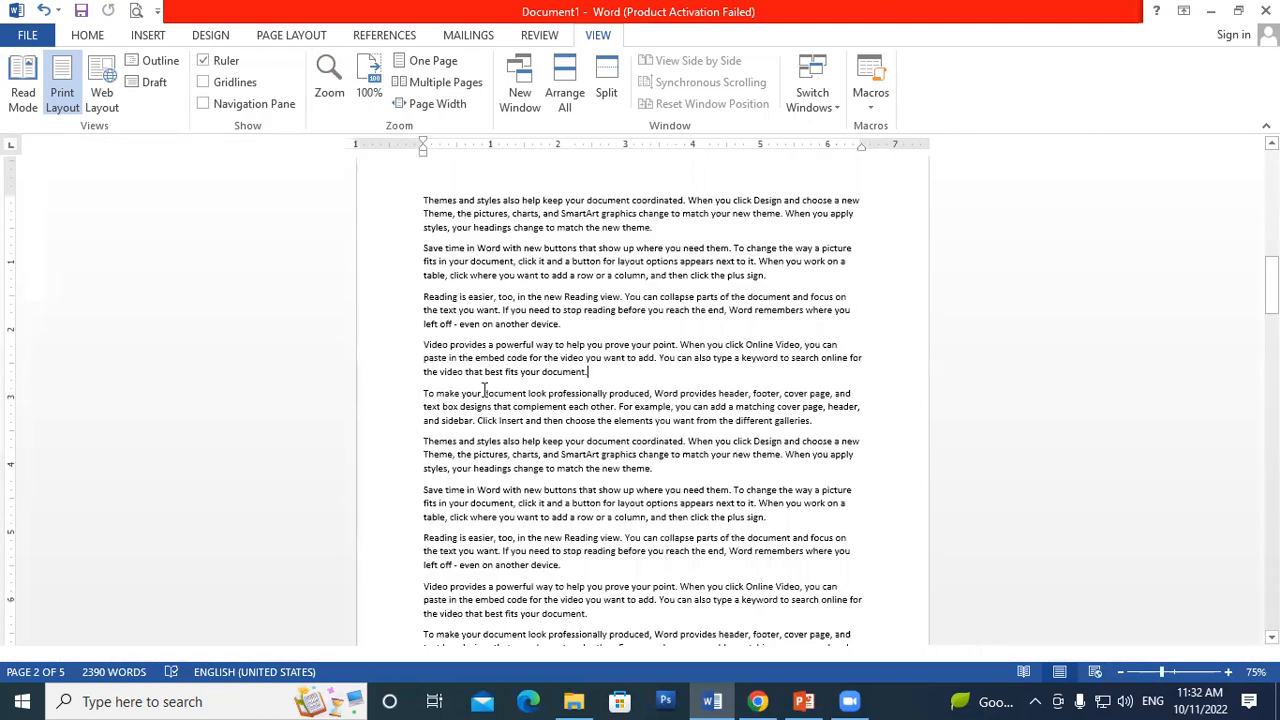
left_click(329, 80)
left_click(176, 136)
left_click(380, 380)
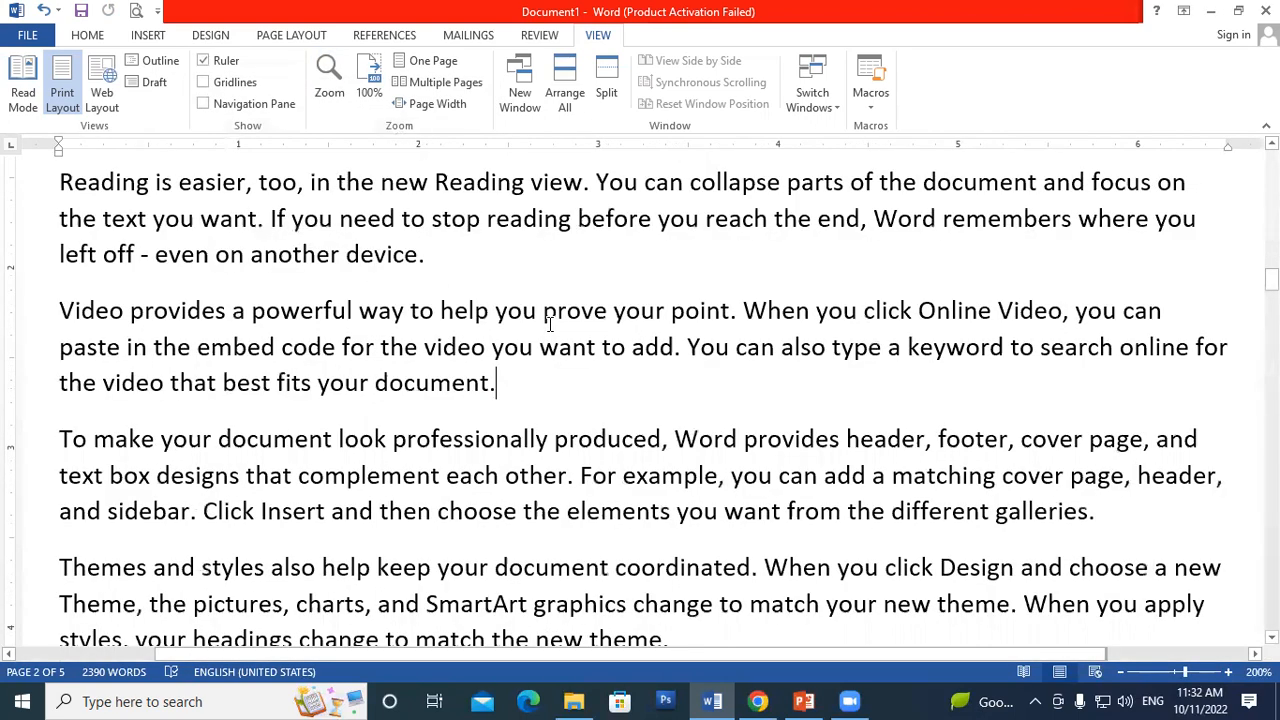
Reset the zoom to 100%, and switch to the One Page zoom to look over the pages.
left_click(370, 66)
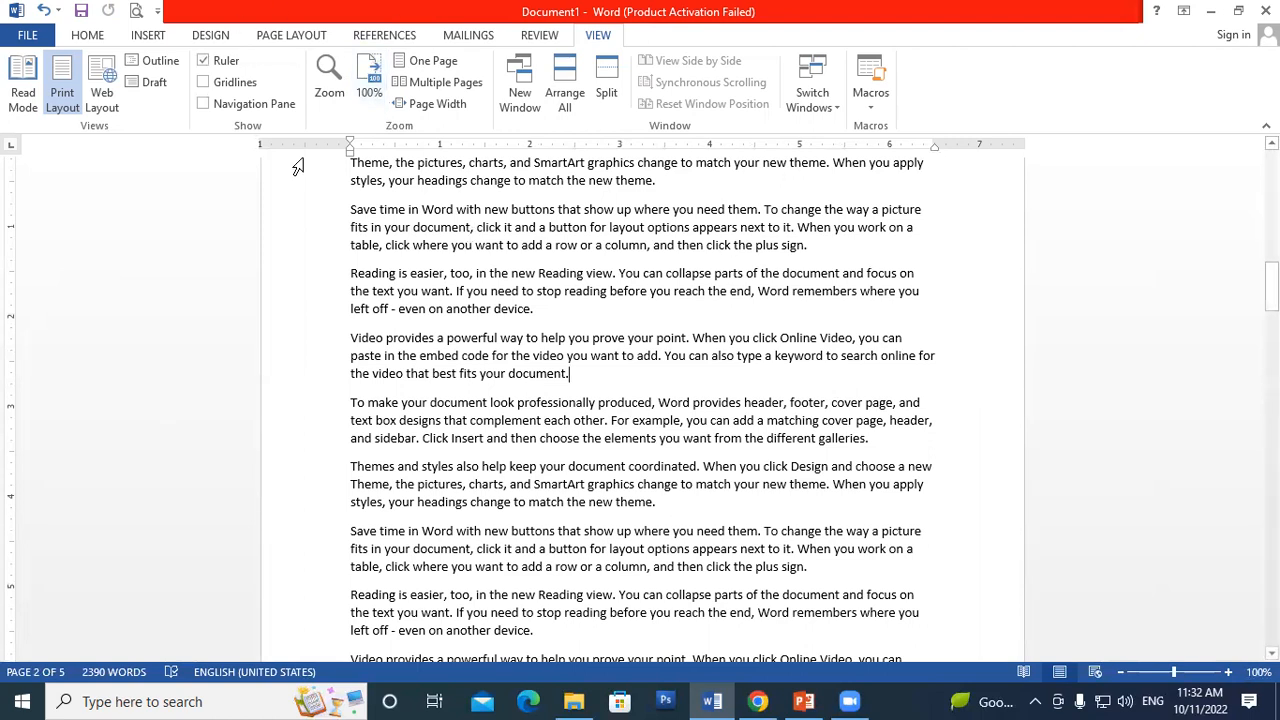
left_click(416, 60)
scroll(673, 456, "down", 10)
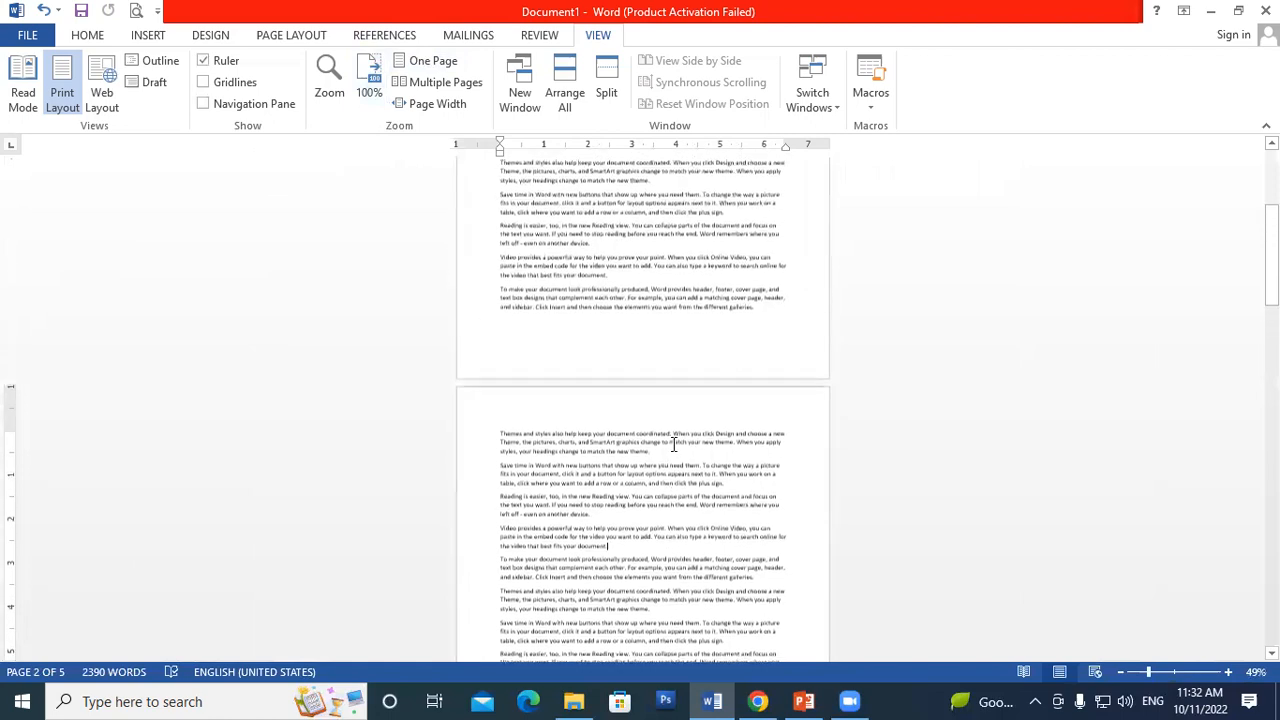
left_click(548, 205)
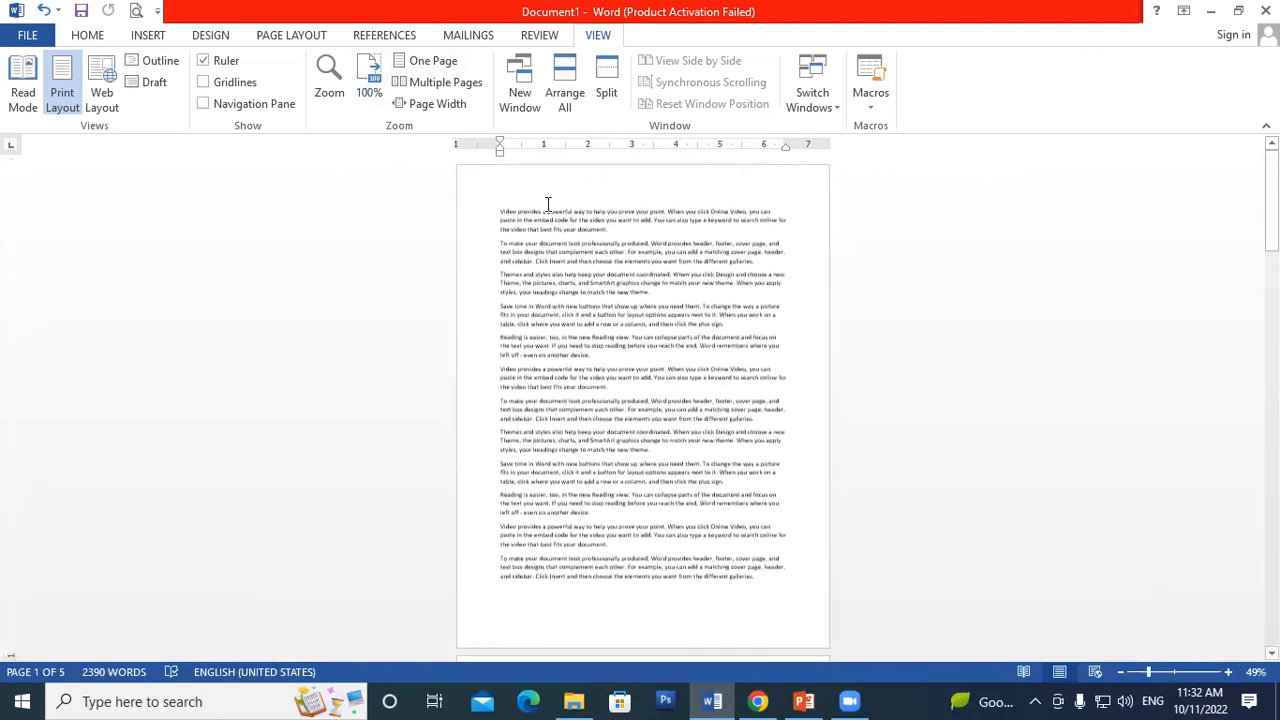
Show multiple pages side by side and look through all the pages of the document.
left_click(459, 85)
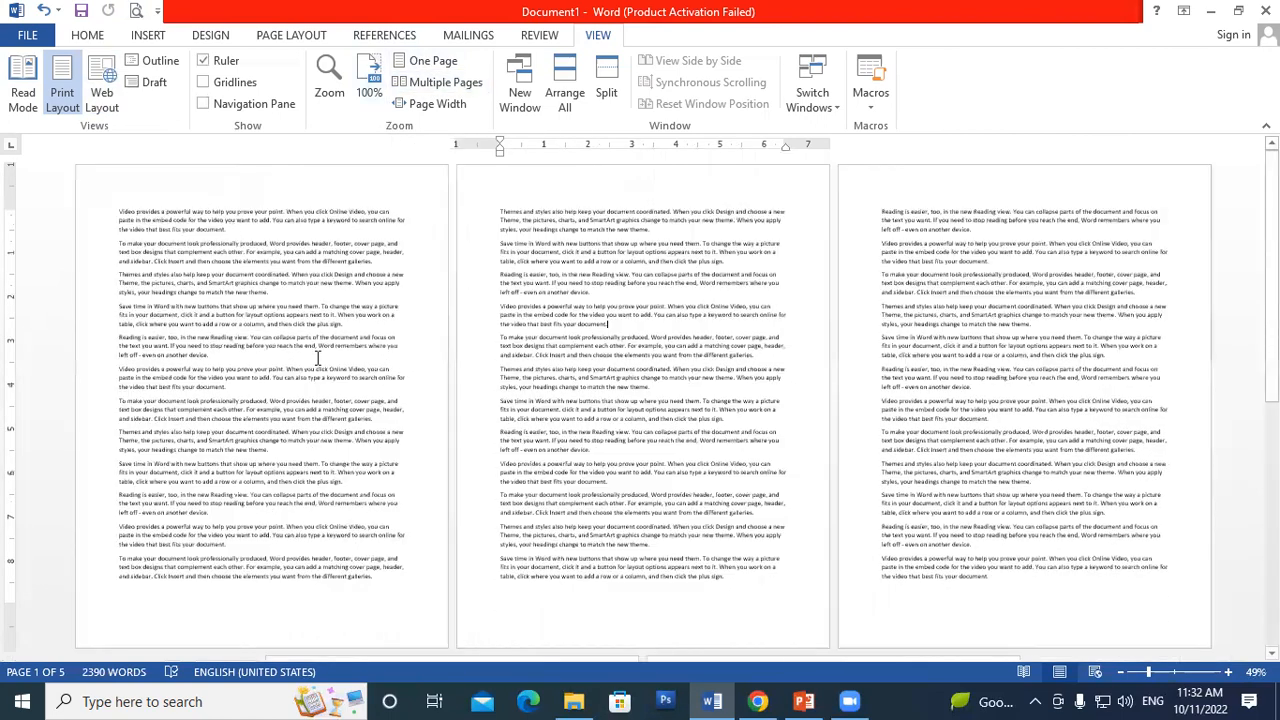
scroll(842, 258, "down", 5)
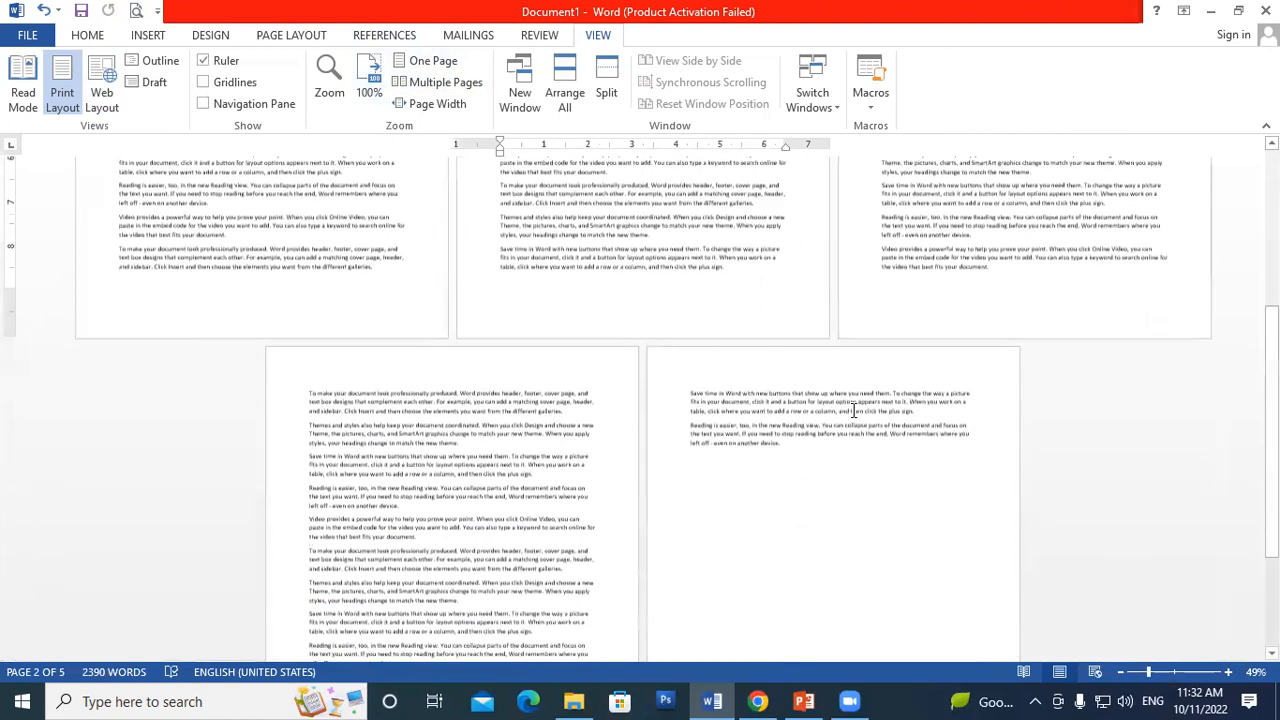
scroll(853, 410, "down", 3)
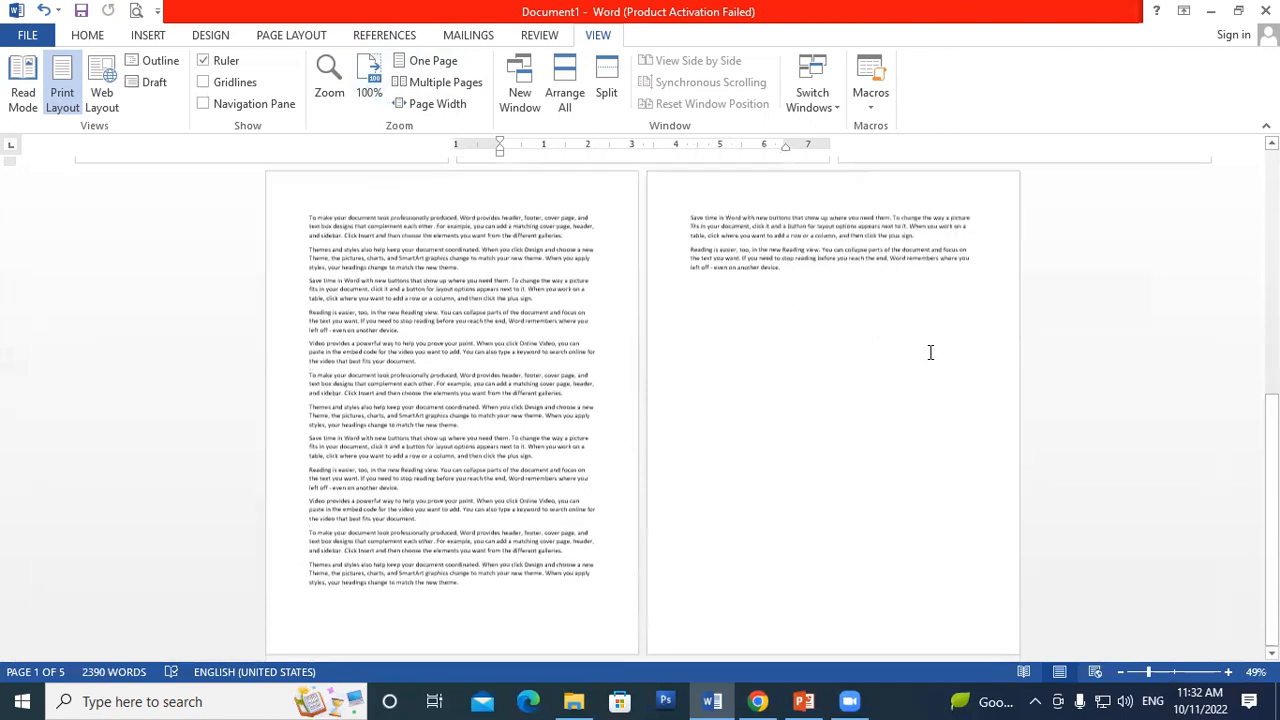
scroll(930, 352, "up", 15)
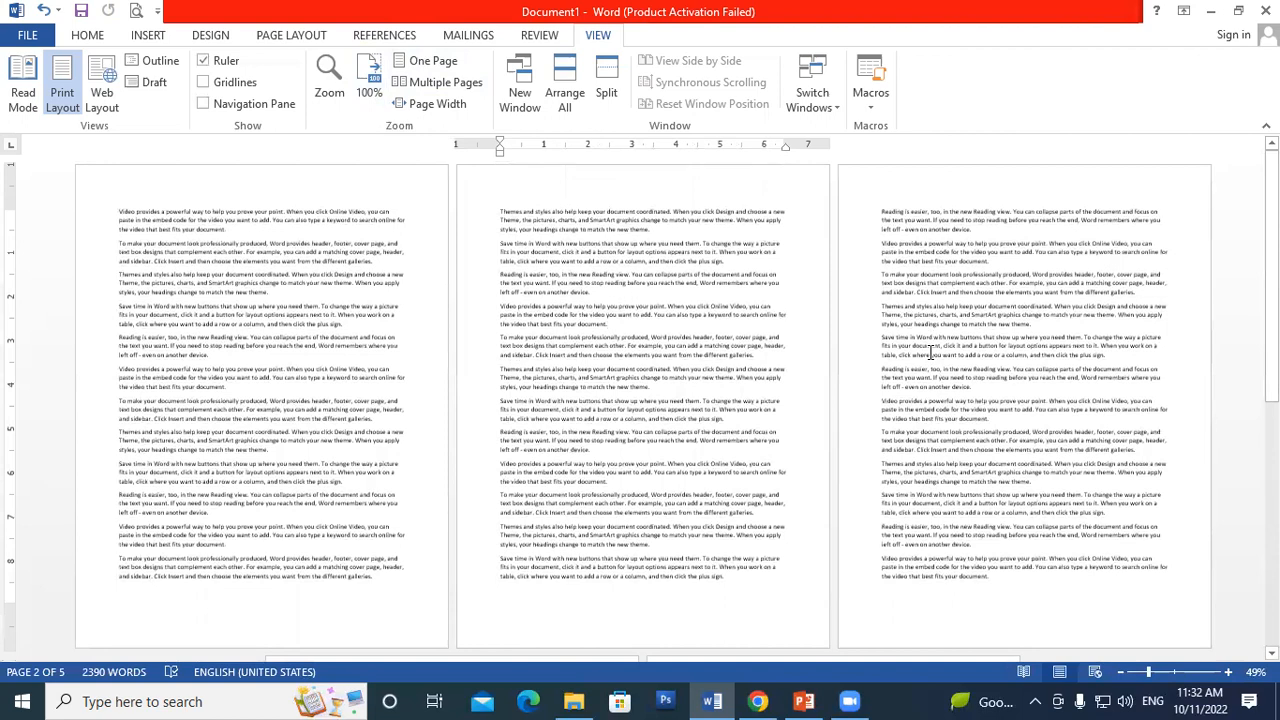
left_click(166, 324)
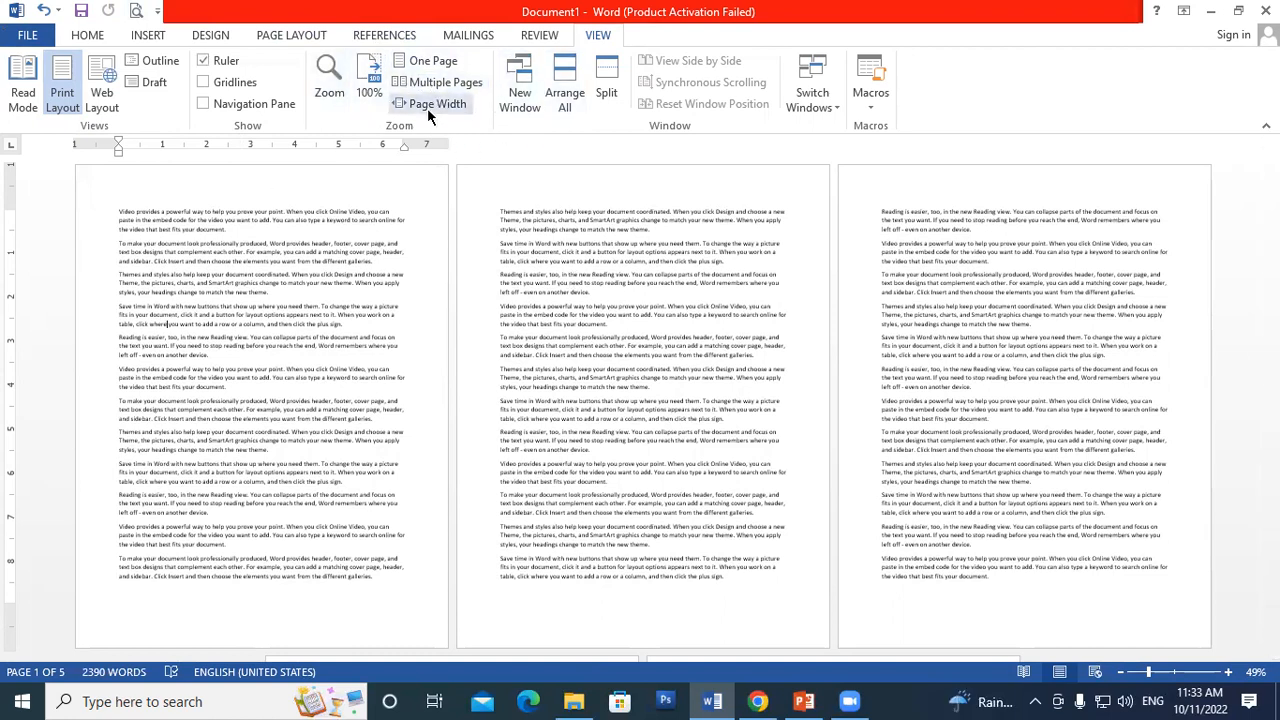
Fit the document to the page width, and return the zoom to 100%.
left_click(462, 108)
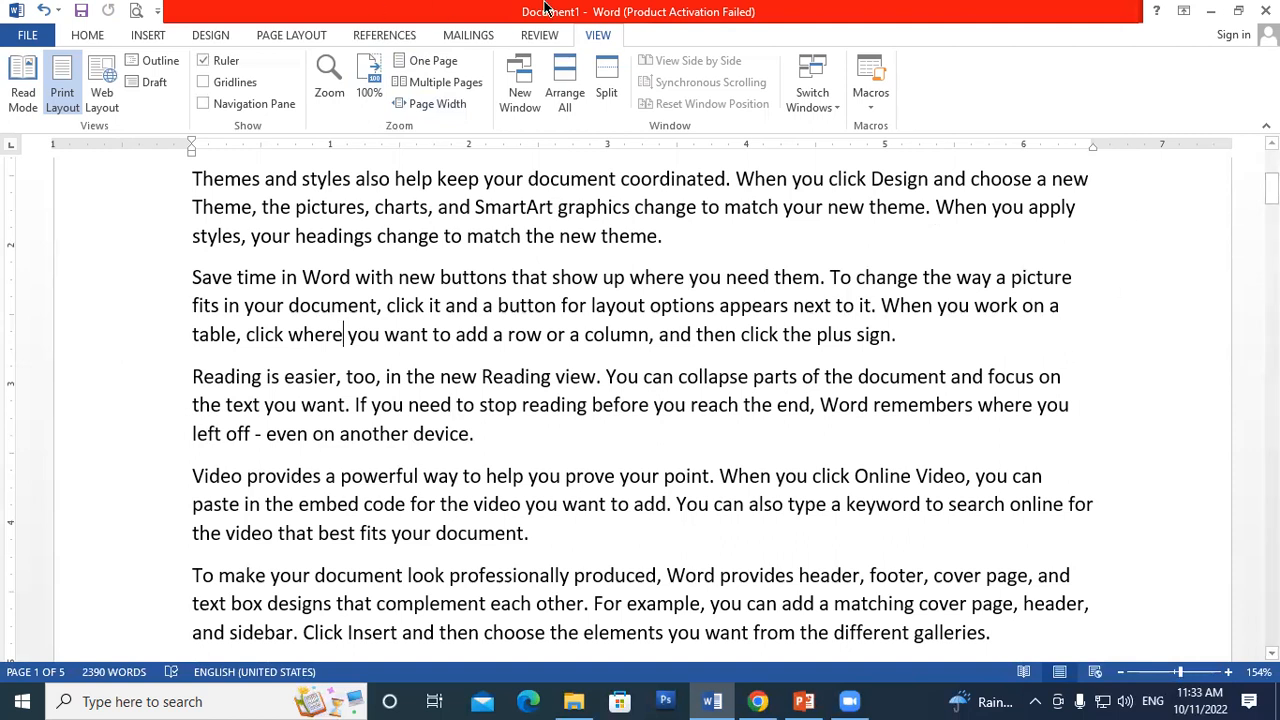
left_click(368, 82)
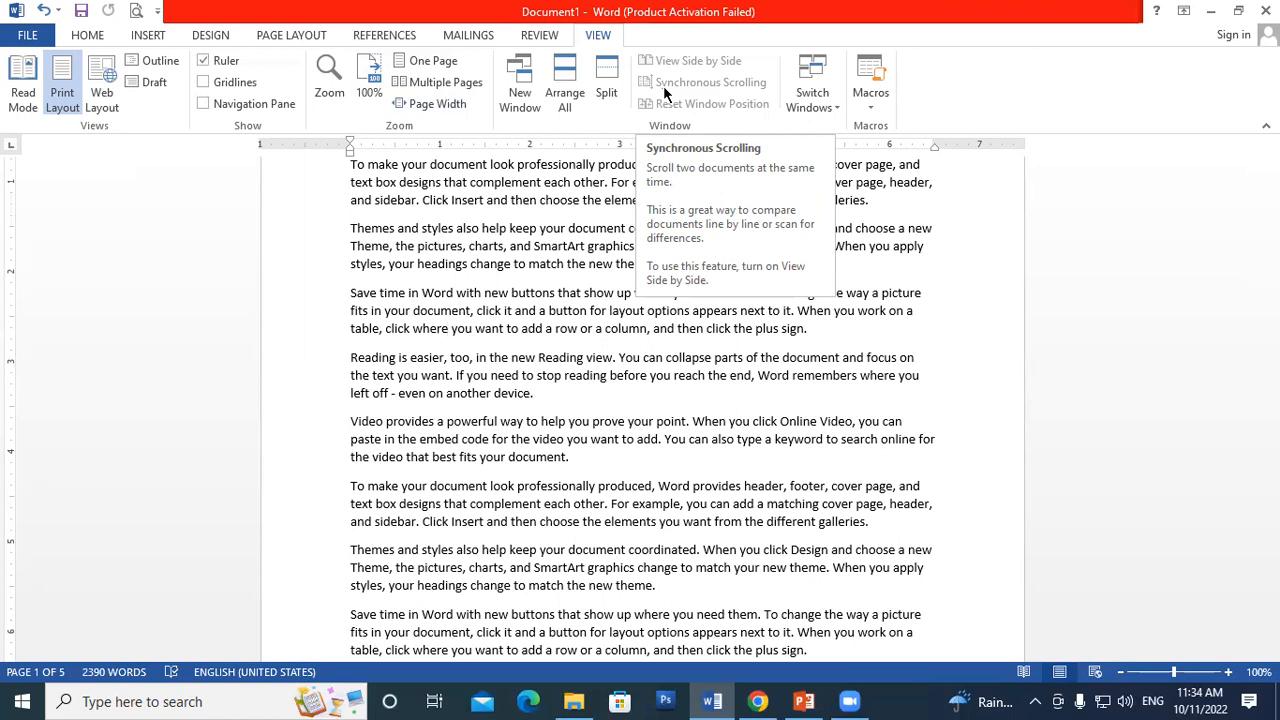
left_click(574, 396)
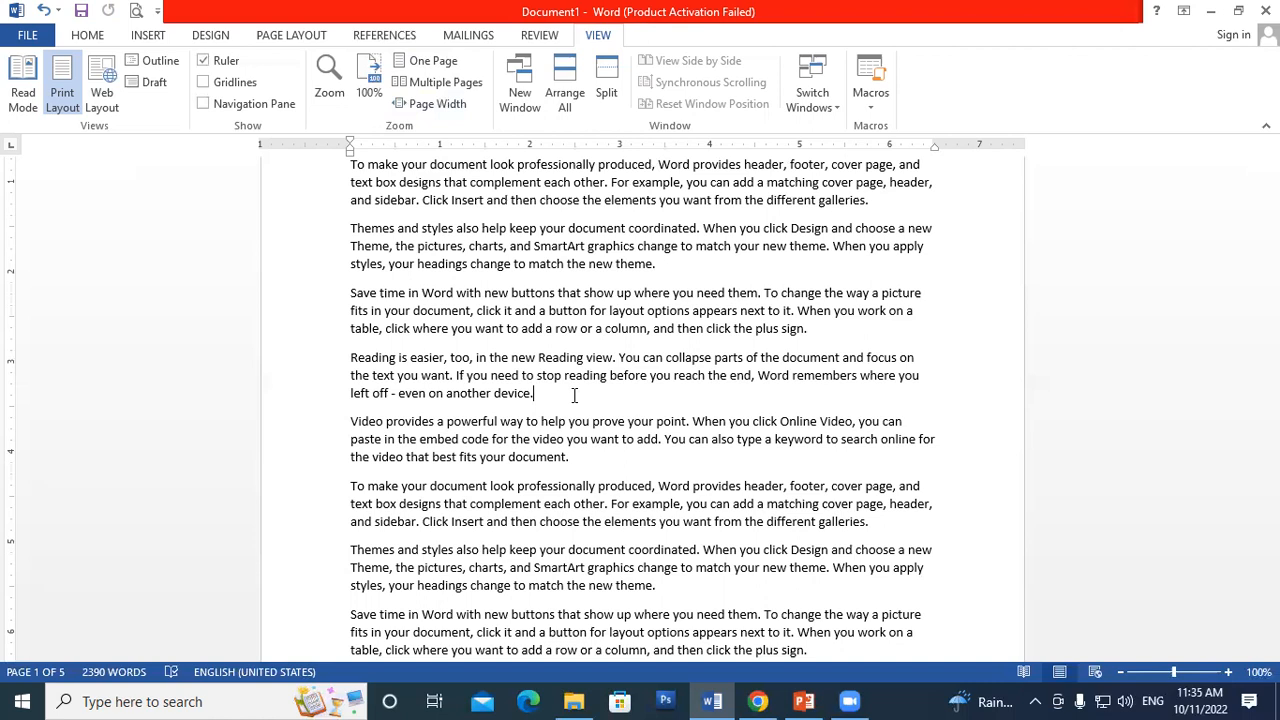
Close the sample-text document without saving it.
left_click(1263, 11)
left_click(640, 386)
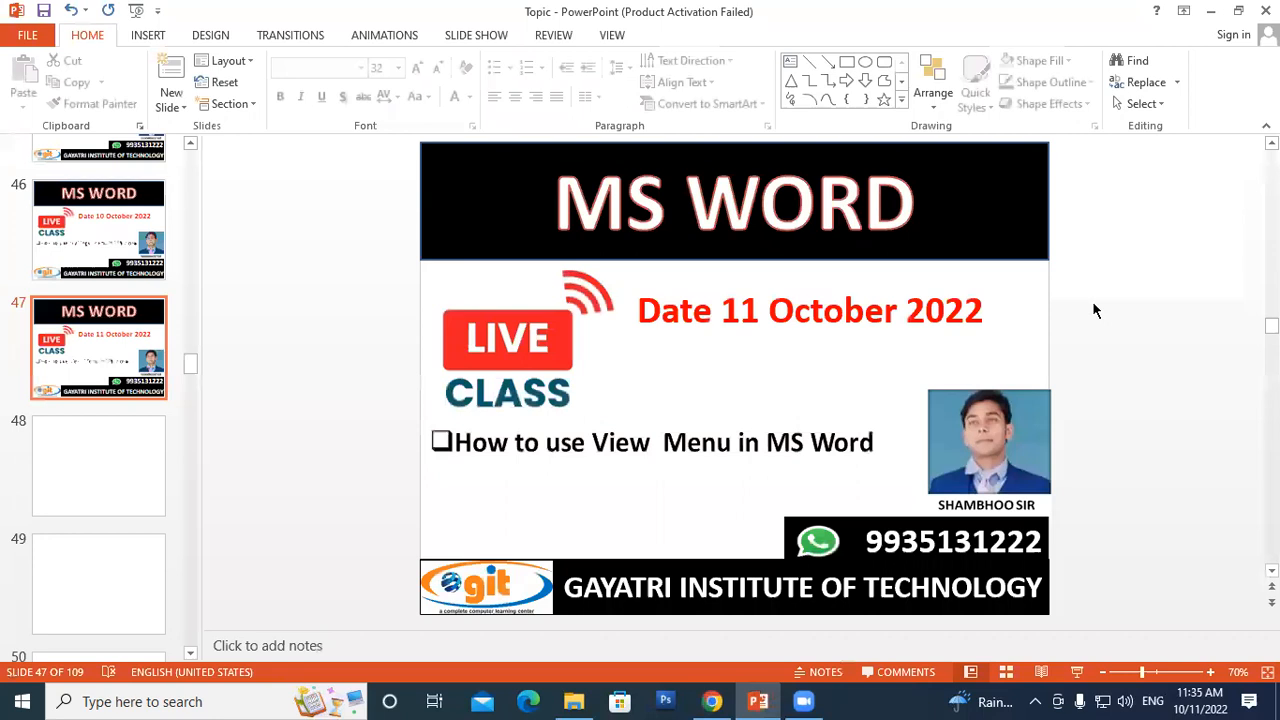
Launch Word again by running winword from the Windows Run dialog.
key("super+r")
type("notepad")
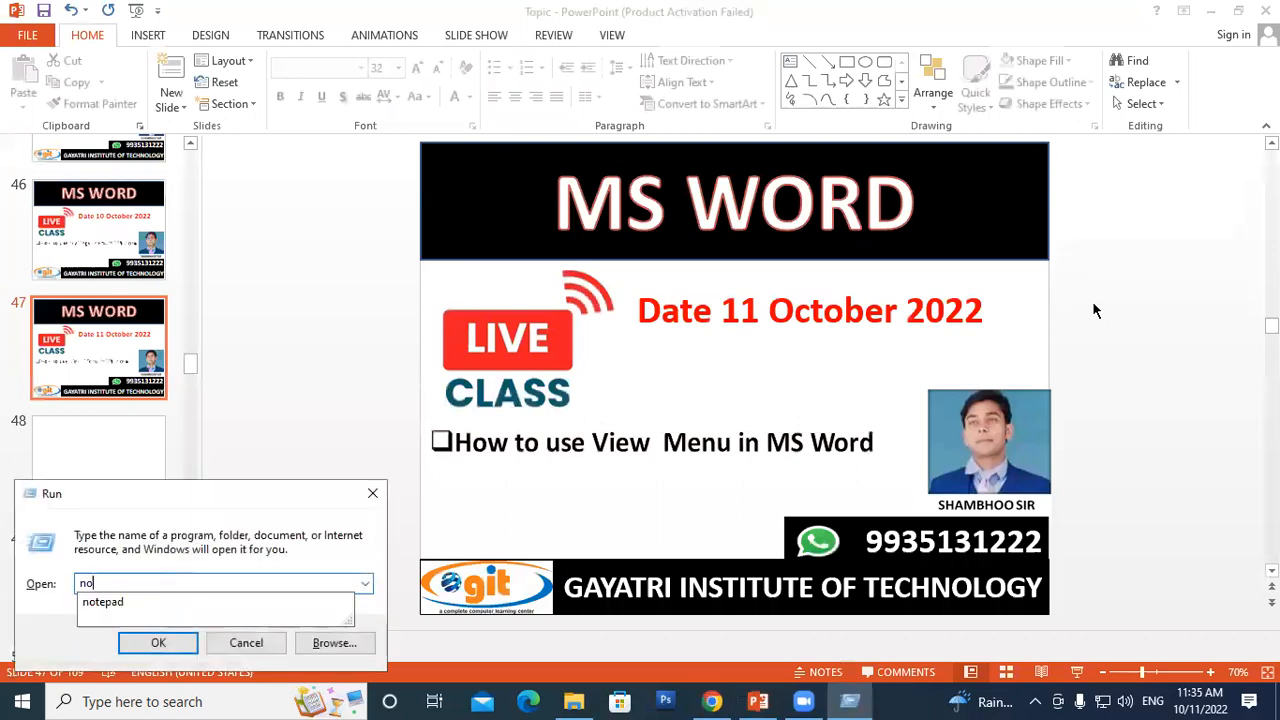
key("BackSpace")
key("BackSpace")
key("BackSpace")
key("BackSpace")
key("BackSpace")
key("BackSpace")
key("BackSpace")
type("wi")
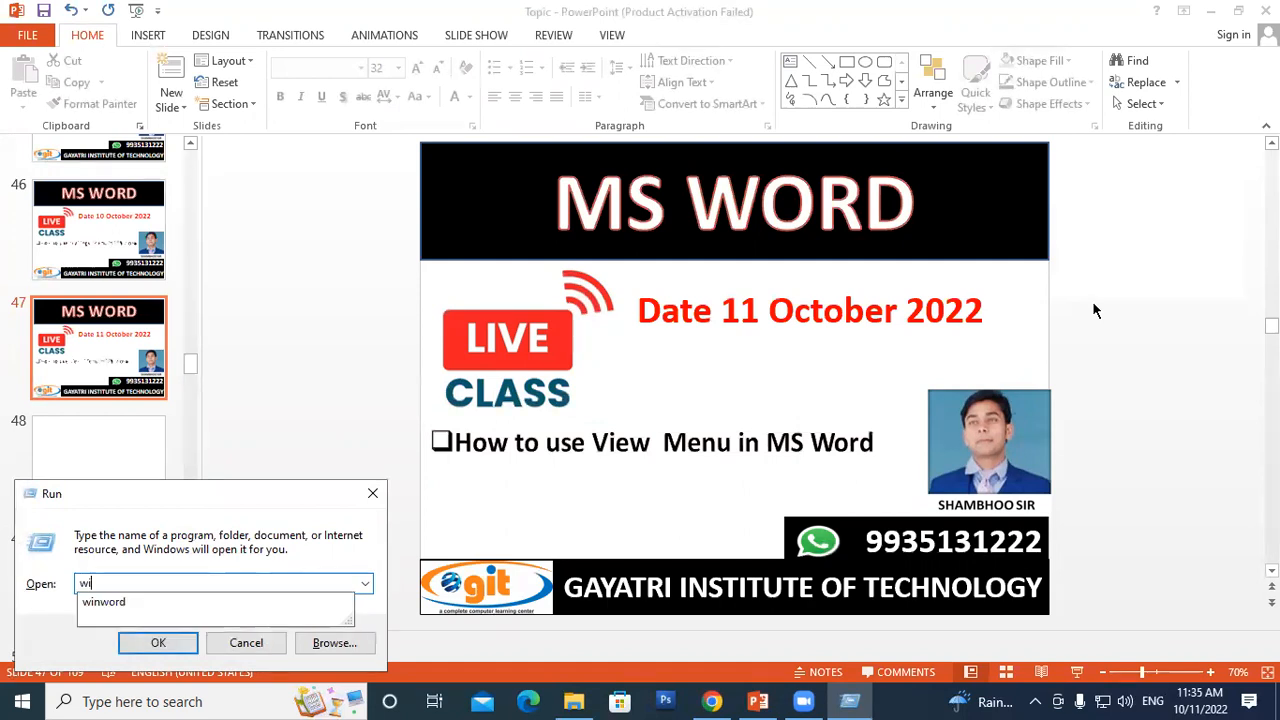
key("Down")
key("Return")
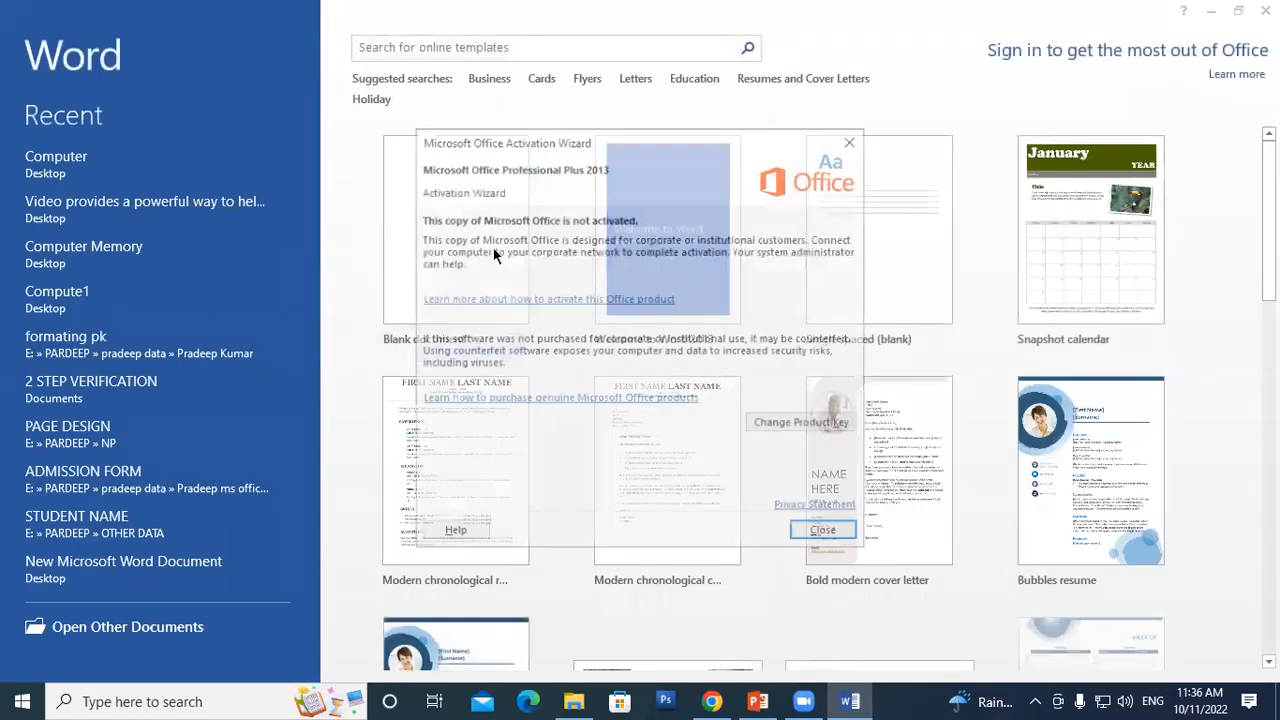
Dismiss the Office activation wizard and create a new blank document.
left_click(826, 534)
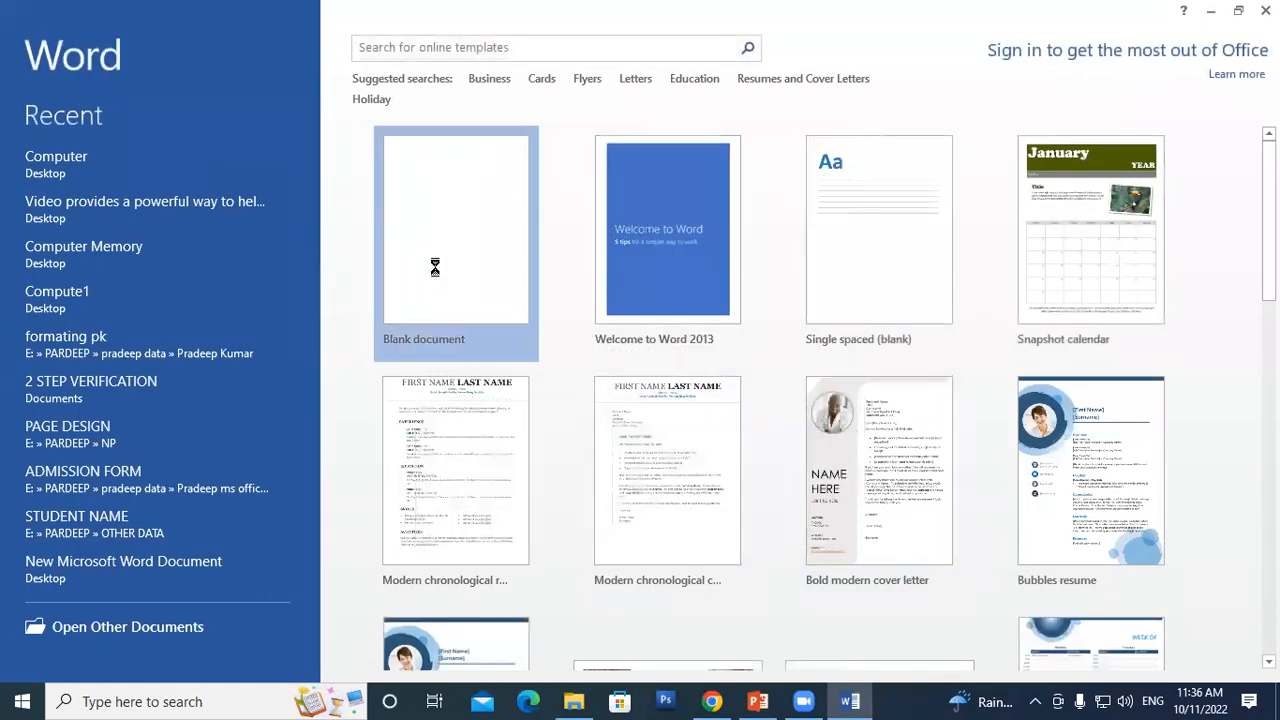
left_click(489, 299)
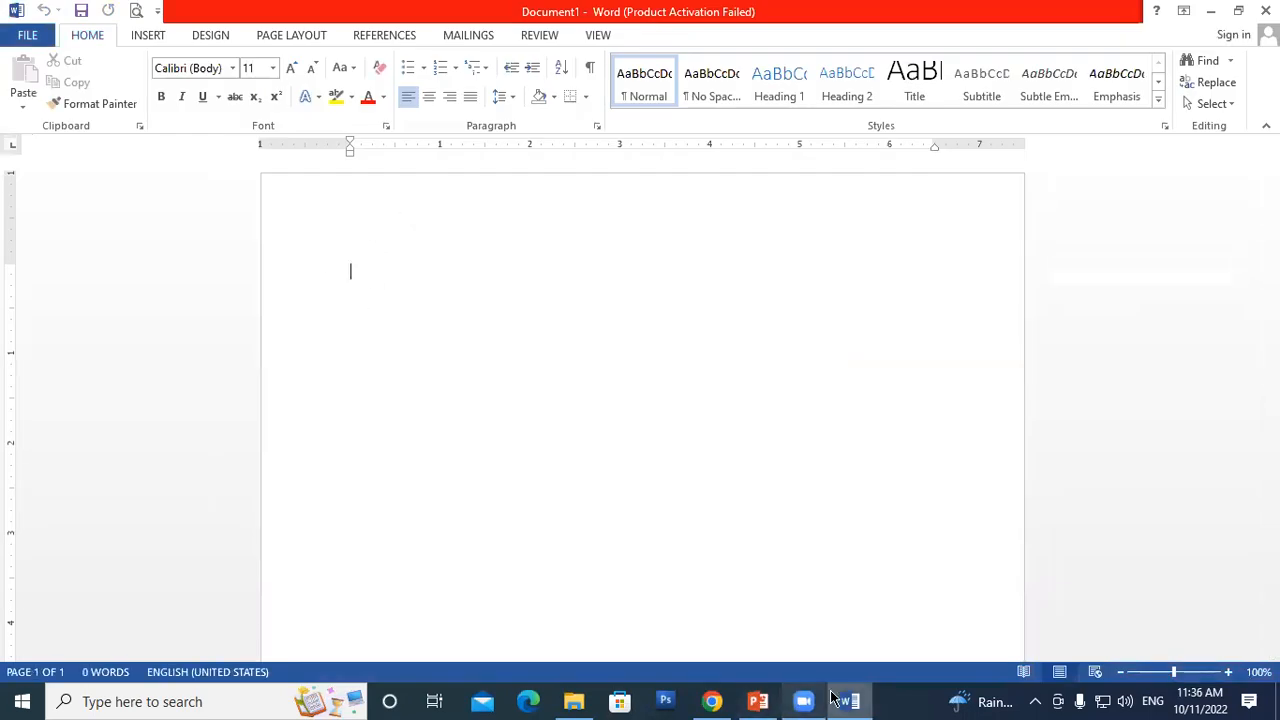
mouse_move(849, 697)
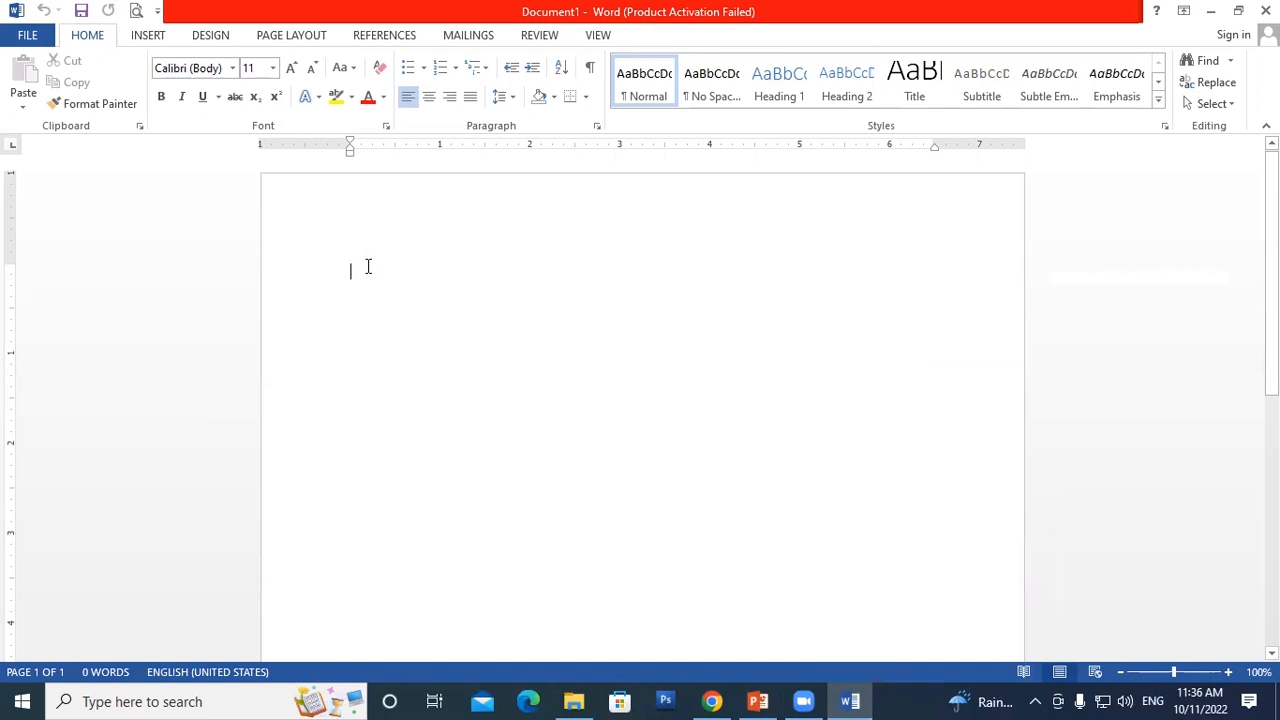
Enter the heading "System Software" at the start of the blank document.
type("Sy")
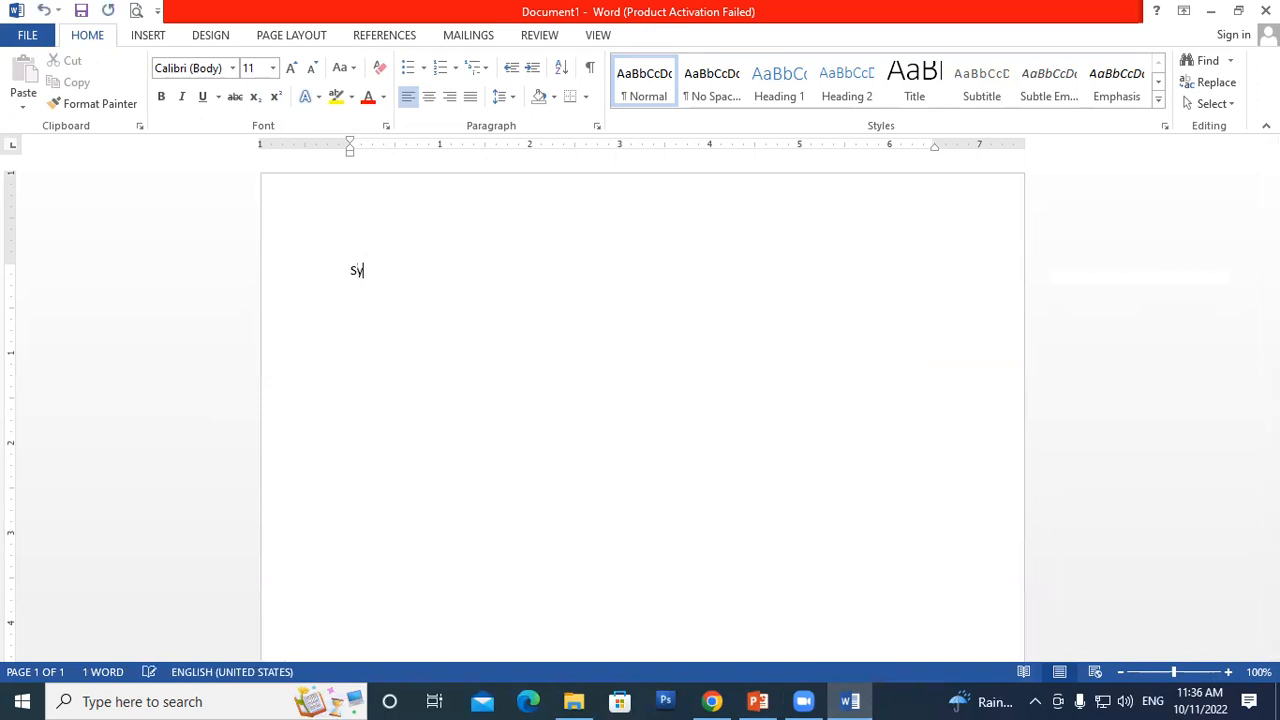
type("stem Os")
key("BackSpace")
key("BackSpace")
type("S")
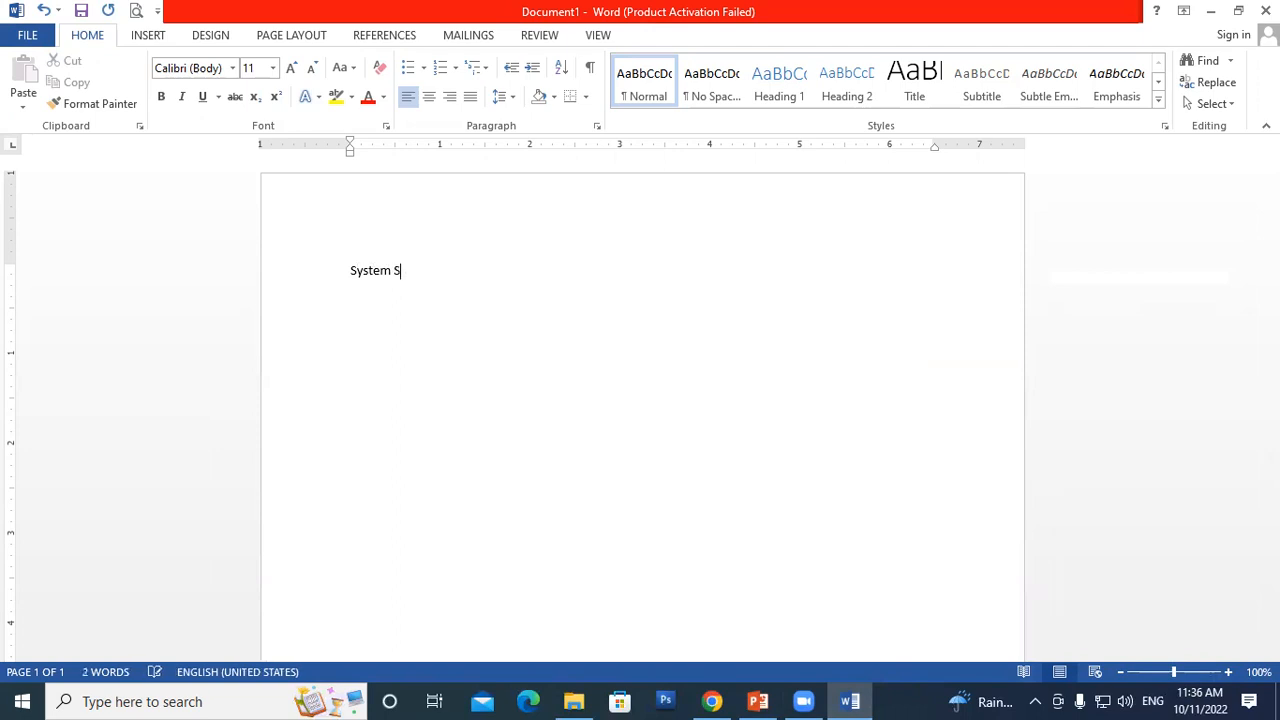
type("oftware")
Format the "System Software" heading as bold, red text at font size 20.
left_click_drag(355, 278, 474, 274)
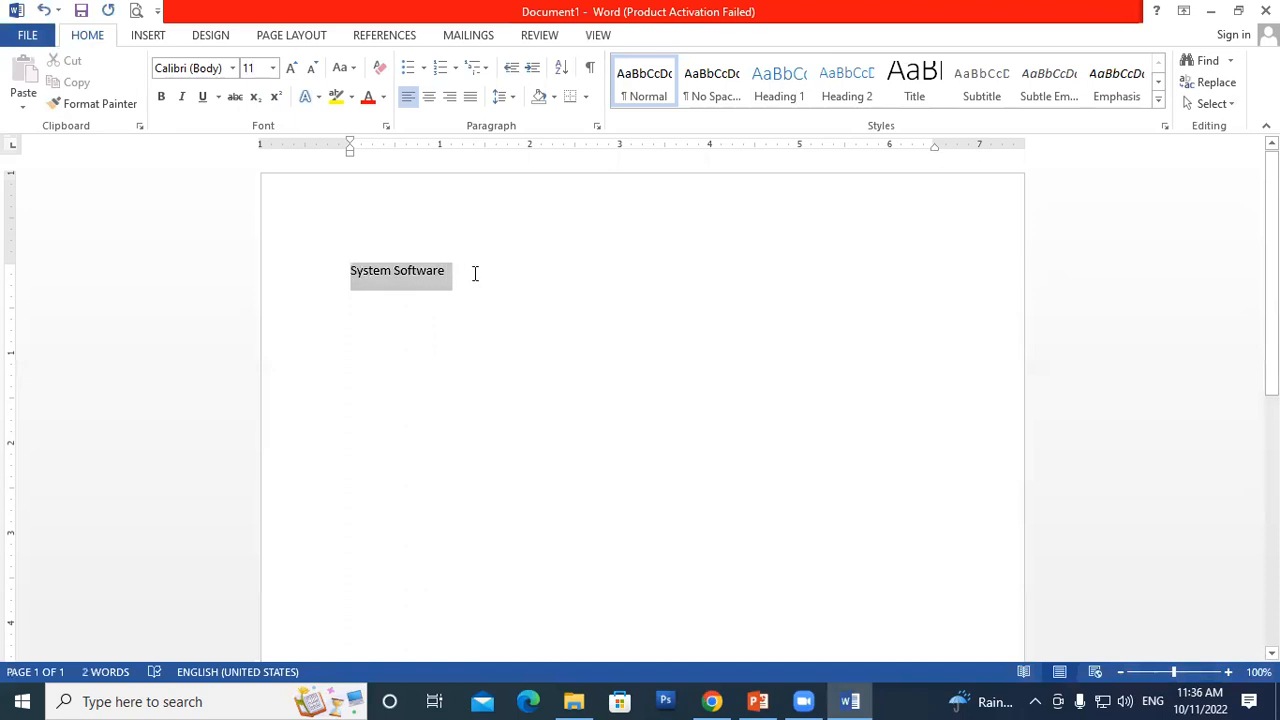
left_click(292, 66)
left_click(292, 66)
left_click(292, 66)
left_click(292, 66)
left_click(292, 66)
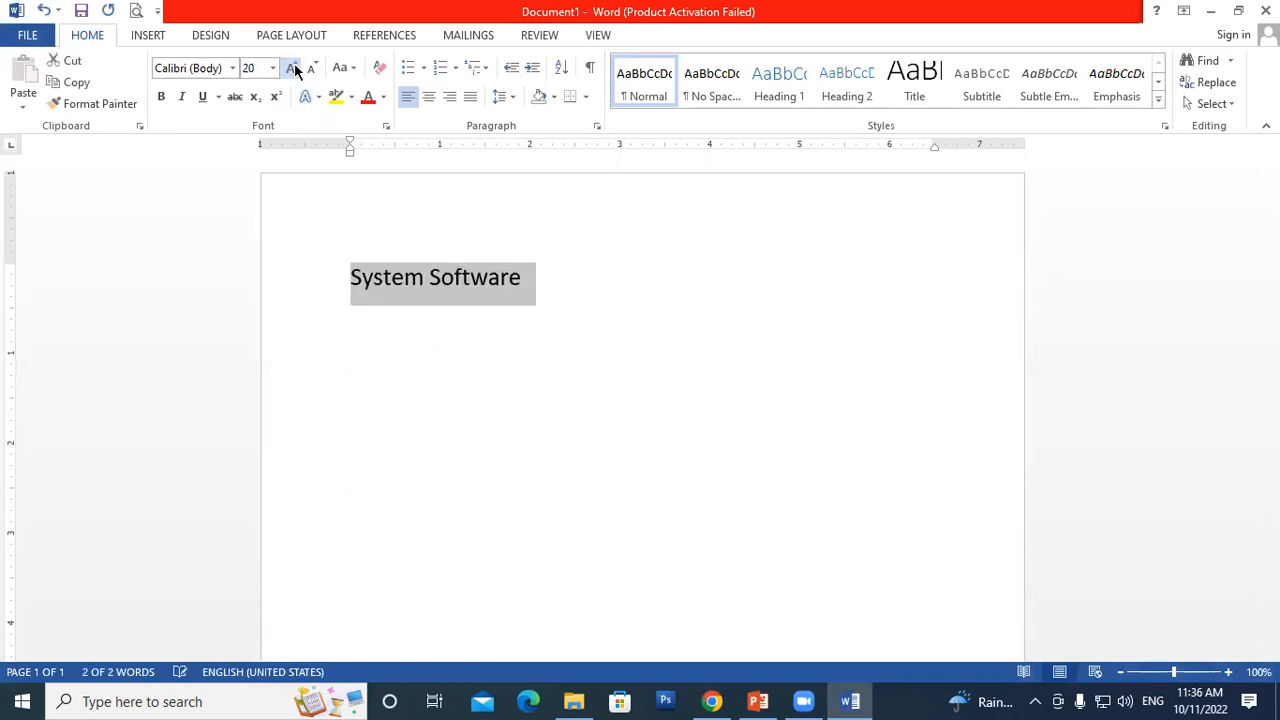
left_click(161, 96)
left_click(367, 97)
Generate sample paragraphs below the "System Software" heading with =rand().
left_click(545, 300)
key("Return")
type("=")
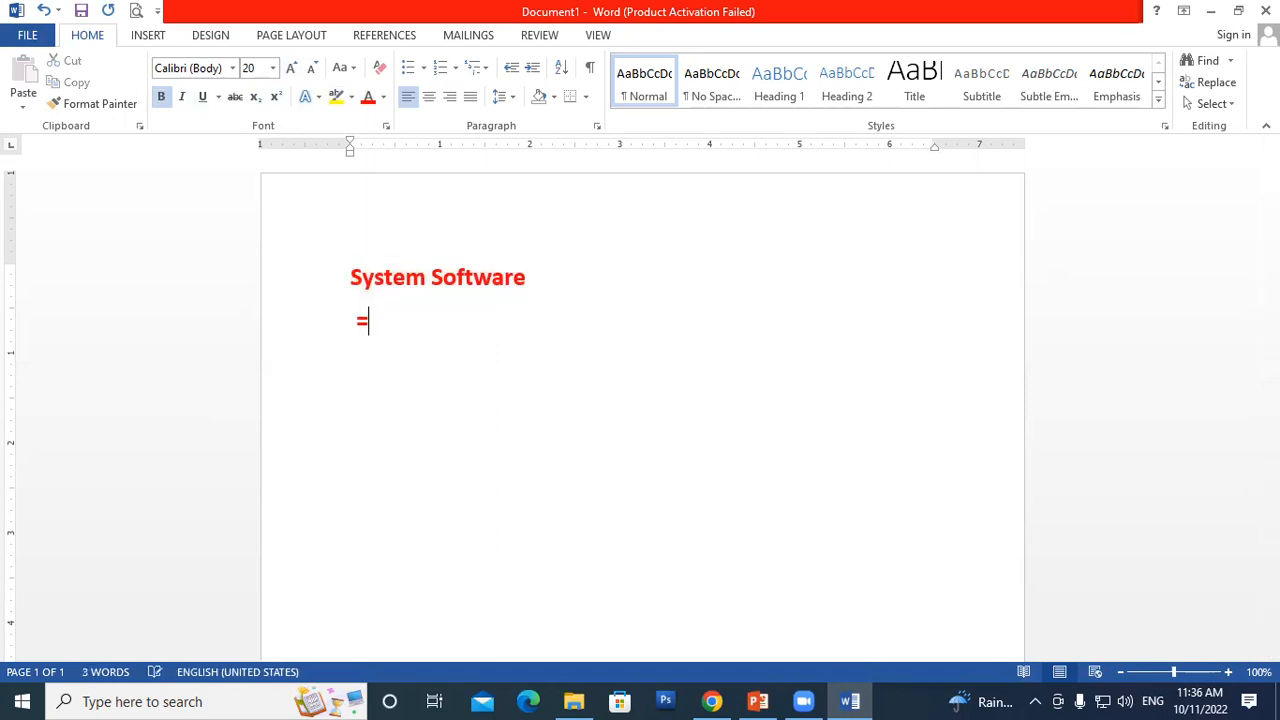
type("rand()")
key("Return")
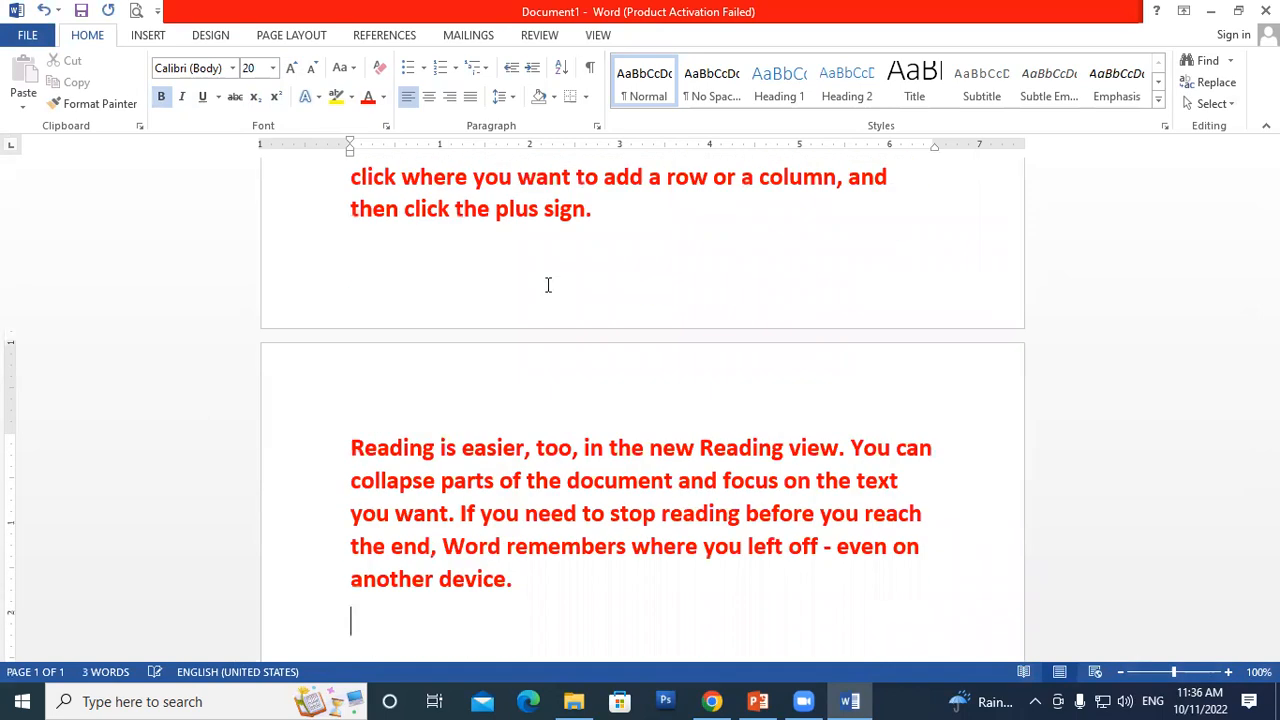
Delete all the sample text after the first paragraph, which ends with "best fits your document.".
scroll(657, 365, "up", 4)
scroll(408, 226, "down", 1)
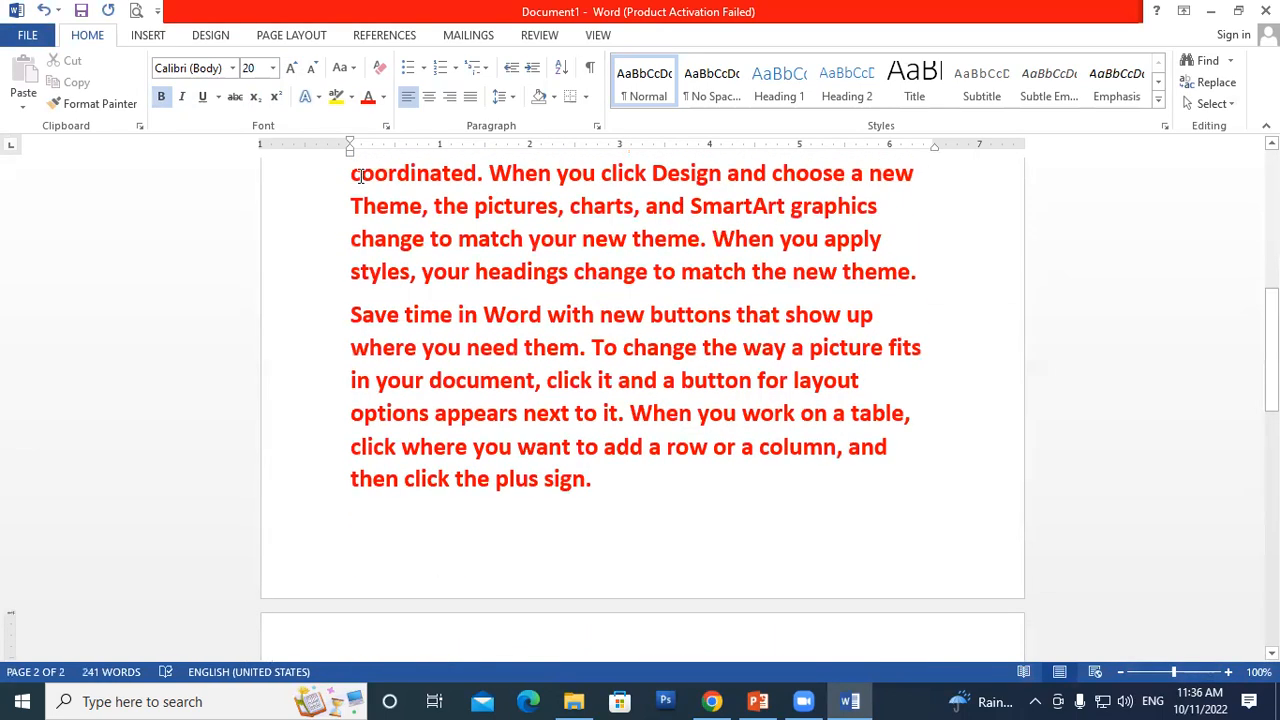
key("ctrl+a")
left_click_drag(632, 589, 795, 556)
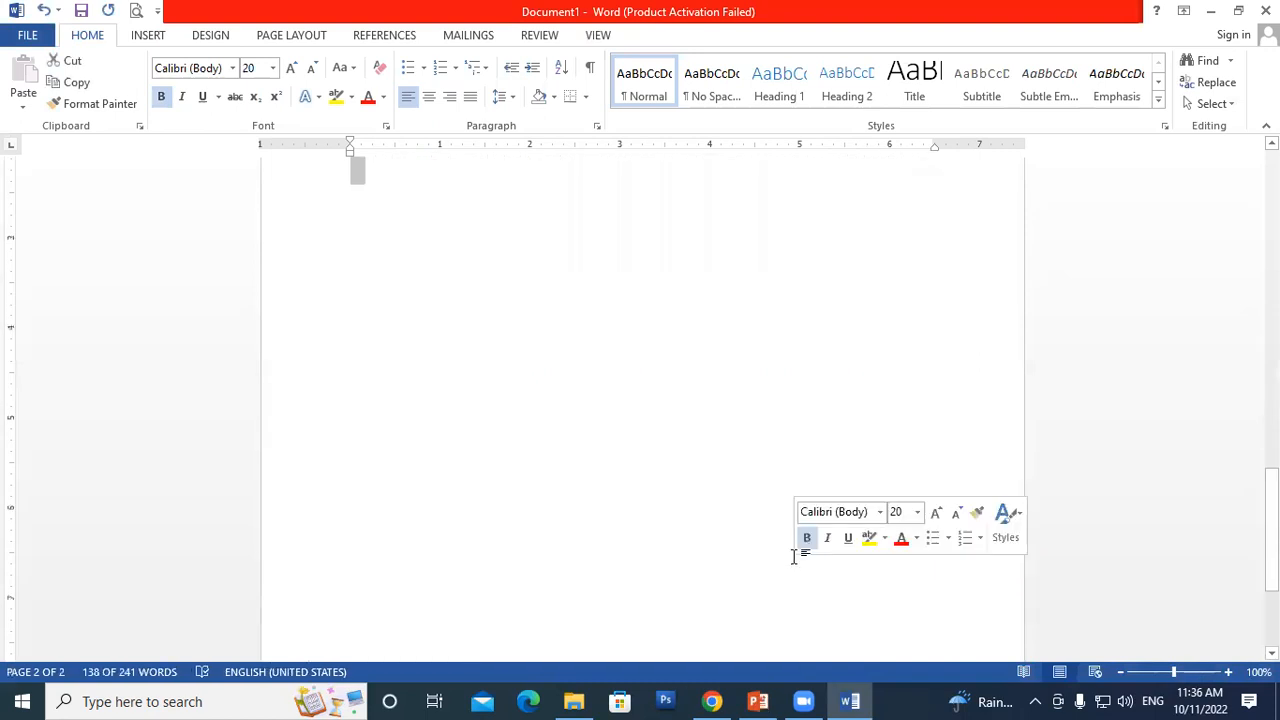
scroll(794, 555, "up", 2)
key("Delete")
scroll(794, 555, "up", 3)
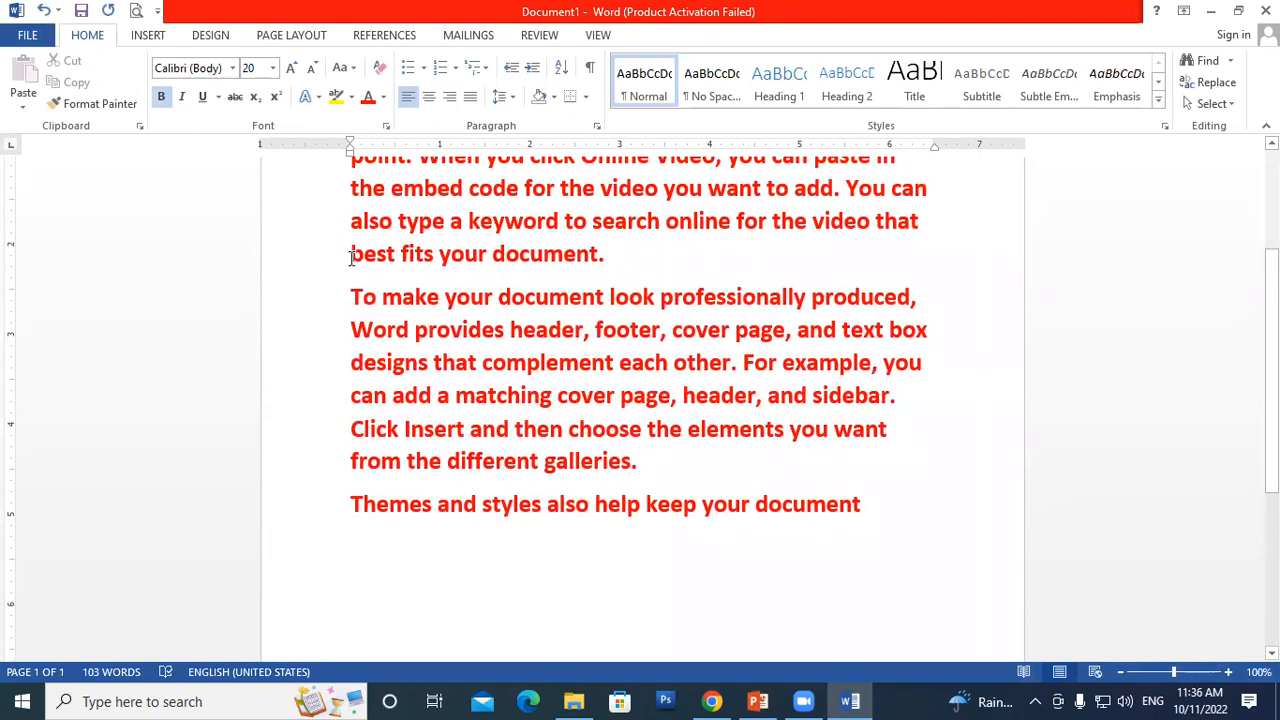
left_click_drag(348, 297, 900, 397)
left_click_drag(730, 535, 857, 580)
key("Delete")
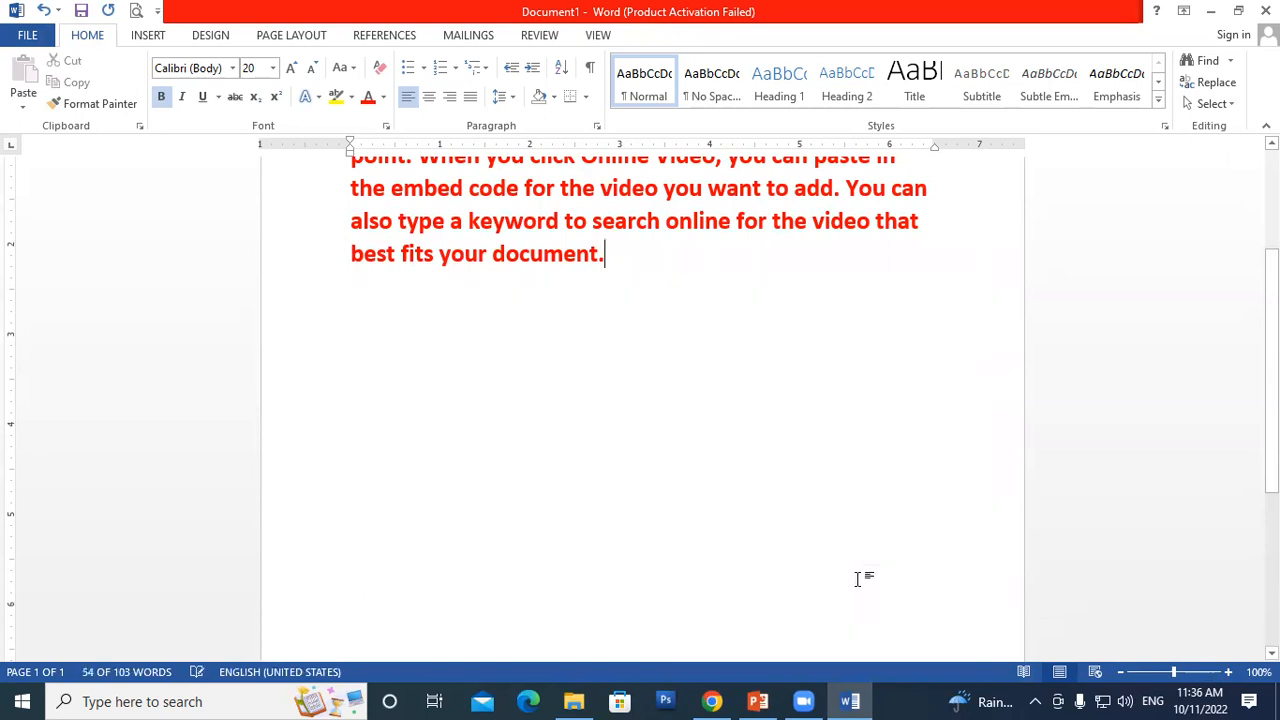
scroll(857, 578, "up", 3)
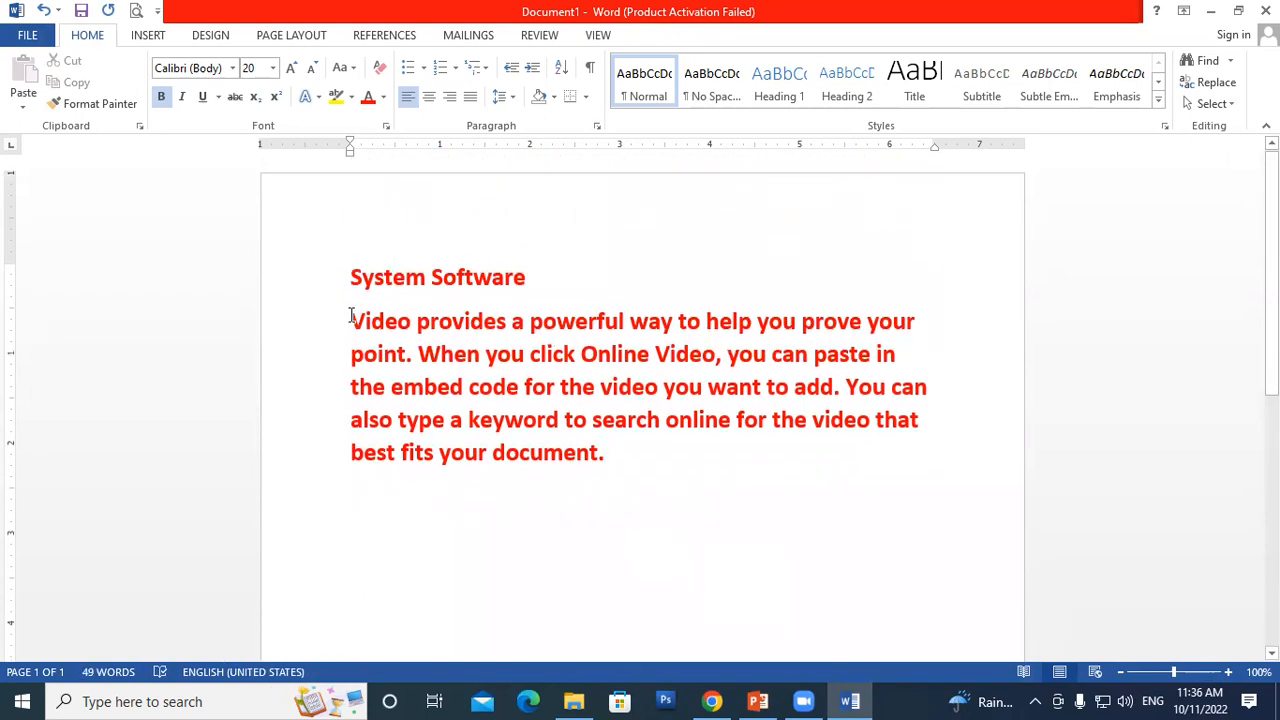
Change the font color of the paragraph under the heading to black.
left_click_drag(350, 320, 724, 452)
left_click(383, 96)
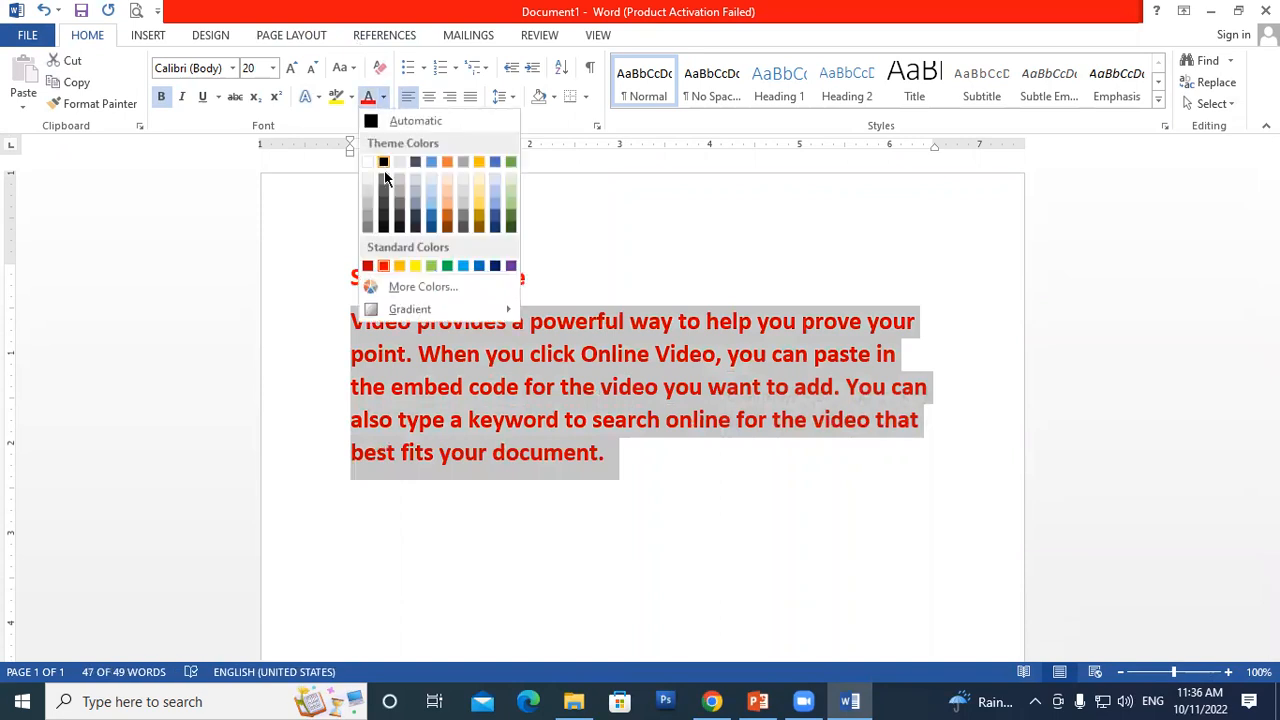
left_click(383, 165)
left_click(626, 489)
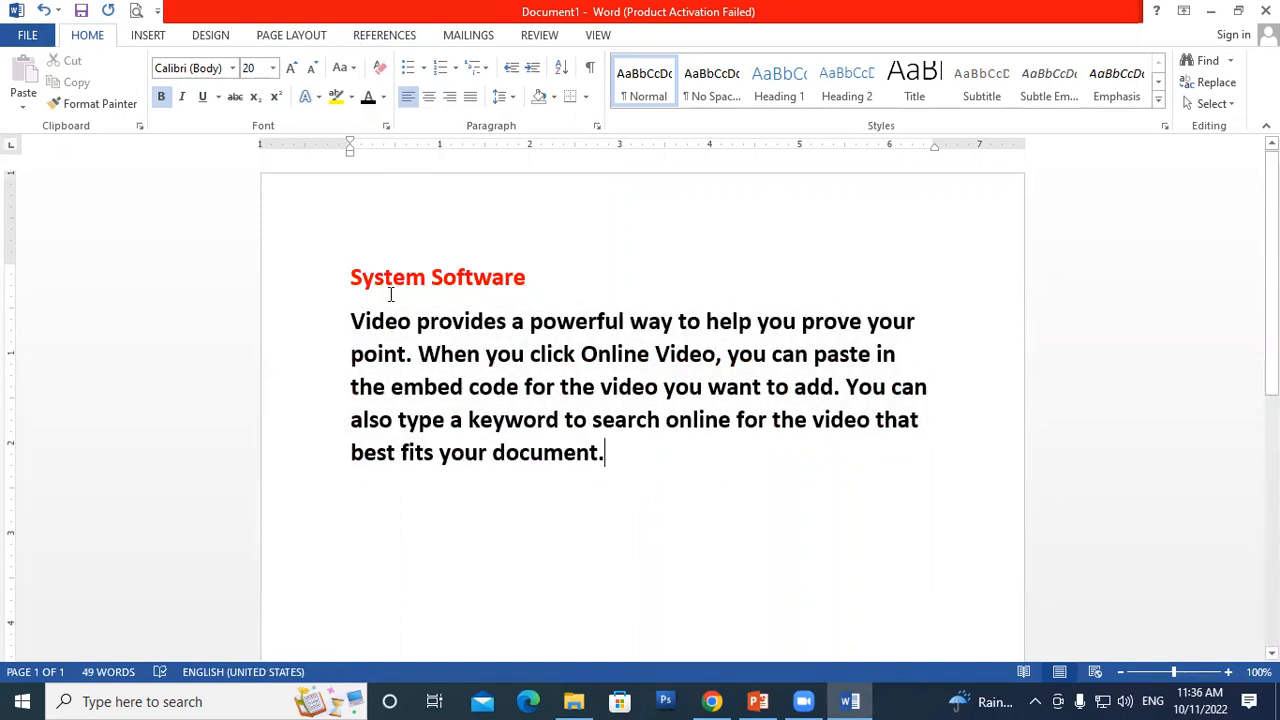
Place the cursor at the end of the paragraph and display the view options.
double_click(352, 278)
left_click_drag(458, 290, 525, 278)
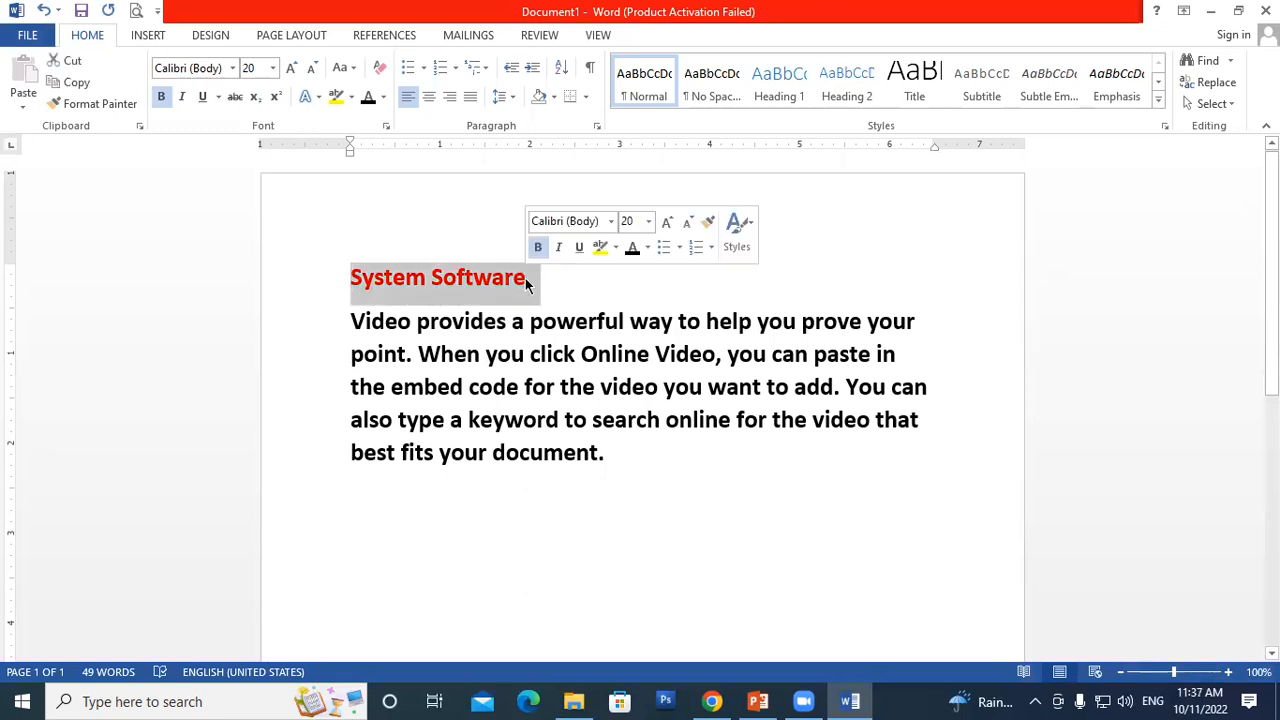
left_click(525, 278)
left_click(620, 457)
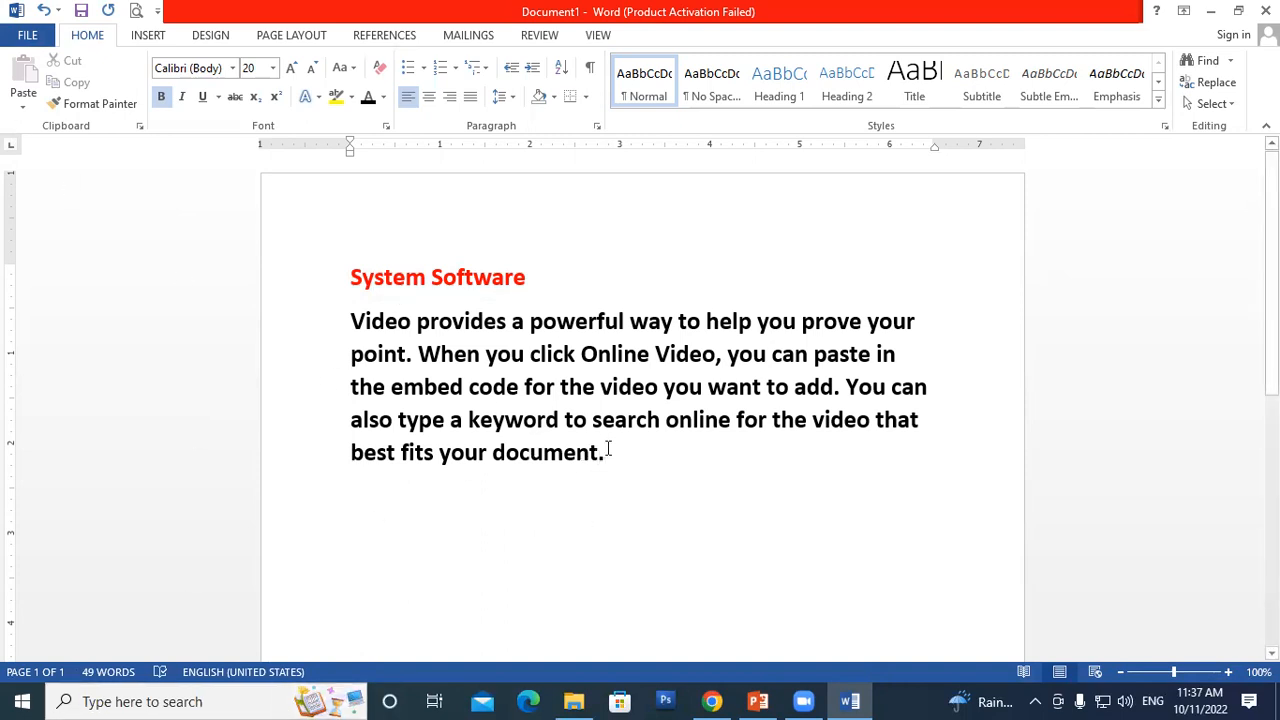
left_click(597, 36)
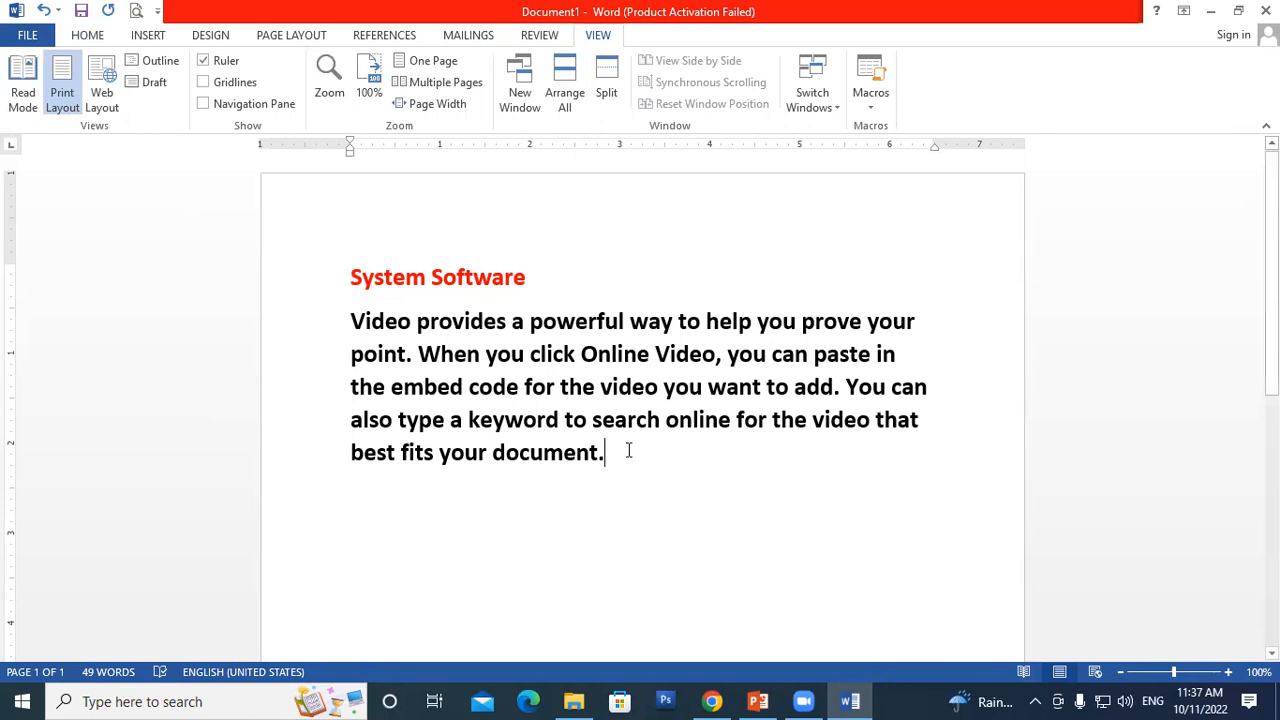
Create a second blank document containing "wrueurguewrg" and switch back to Document1.
key("ctrl+n")
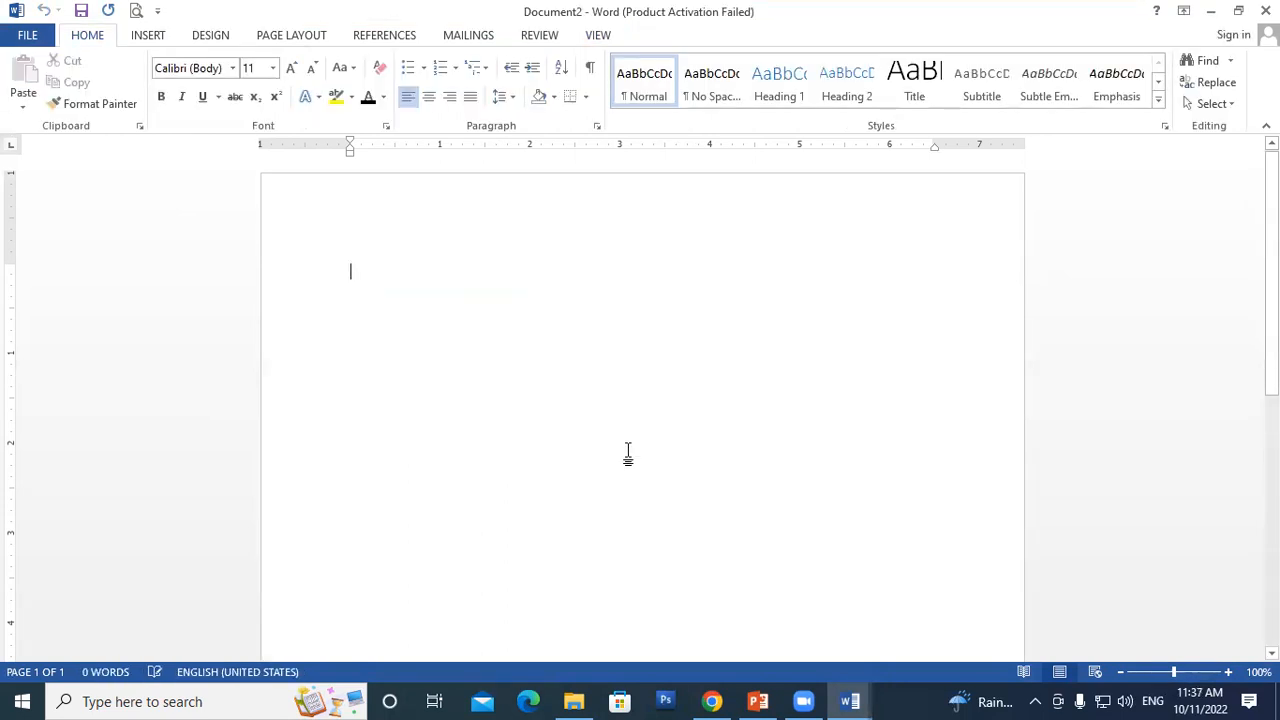
type("wrueurguewrg")
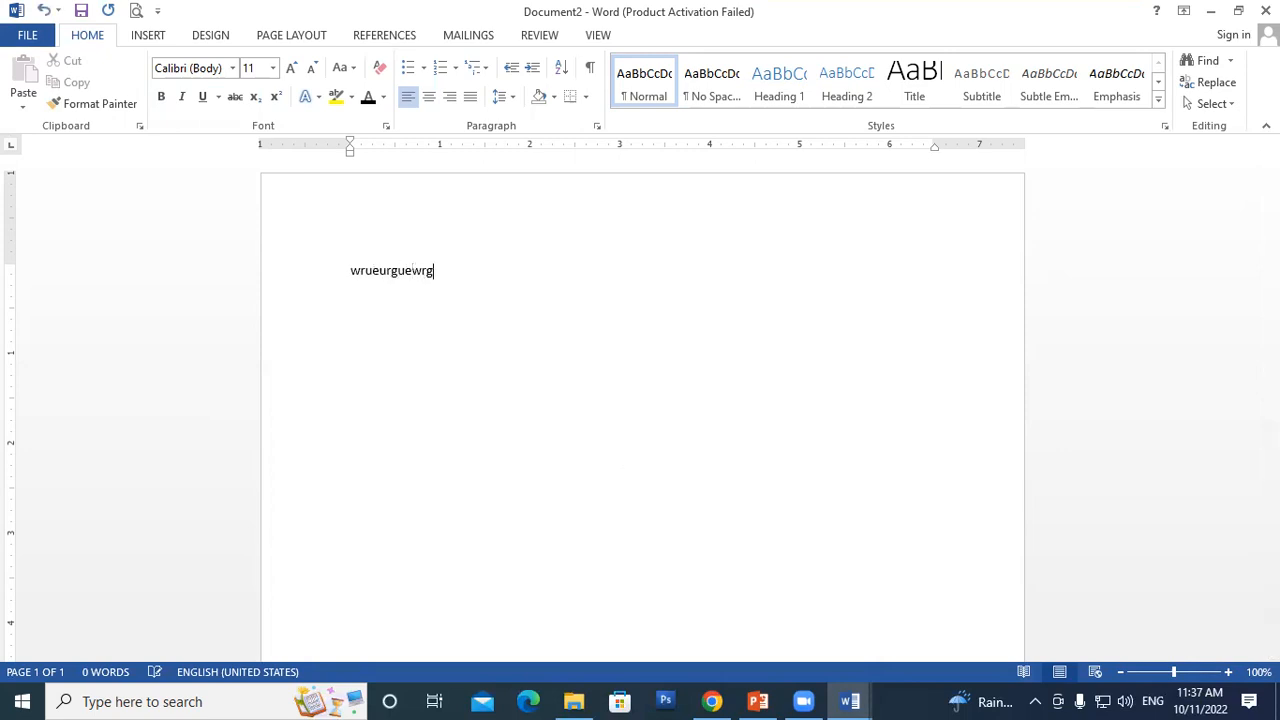
mouse_move(850, 701)
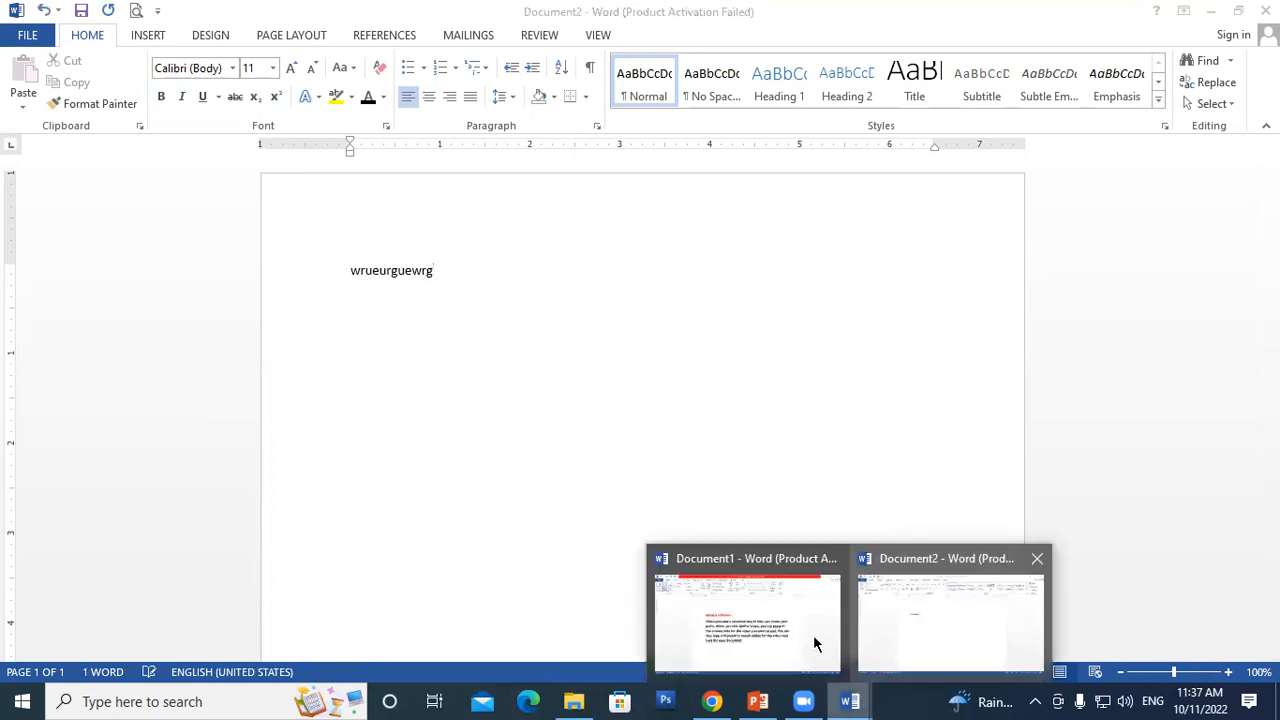
left_click(766, 623)
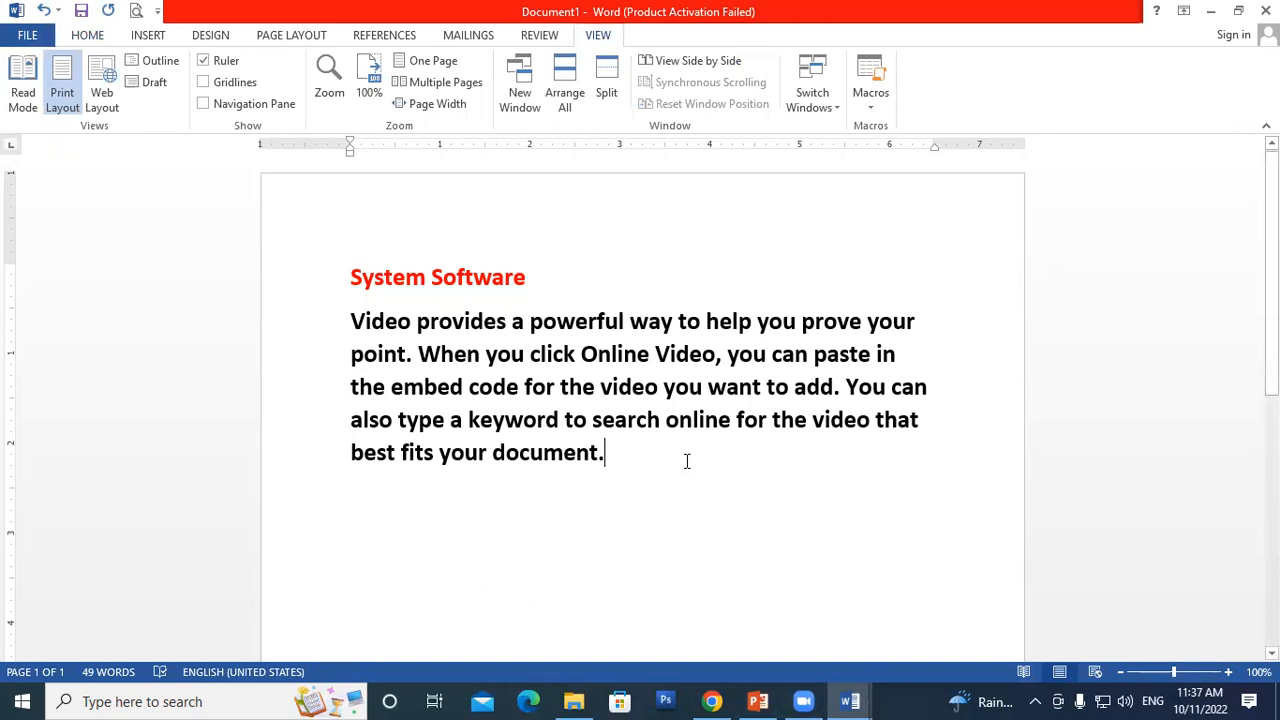
Close Document2 while staying in the "System Software" document.
mouse_move(858, 697)
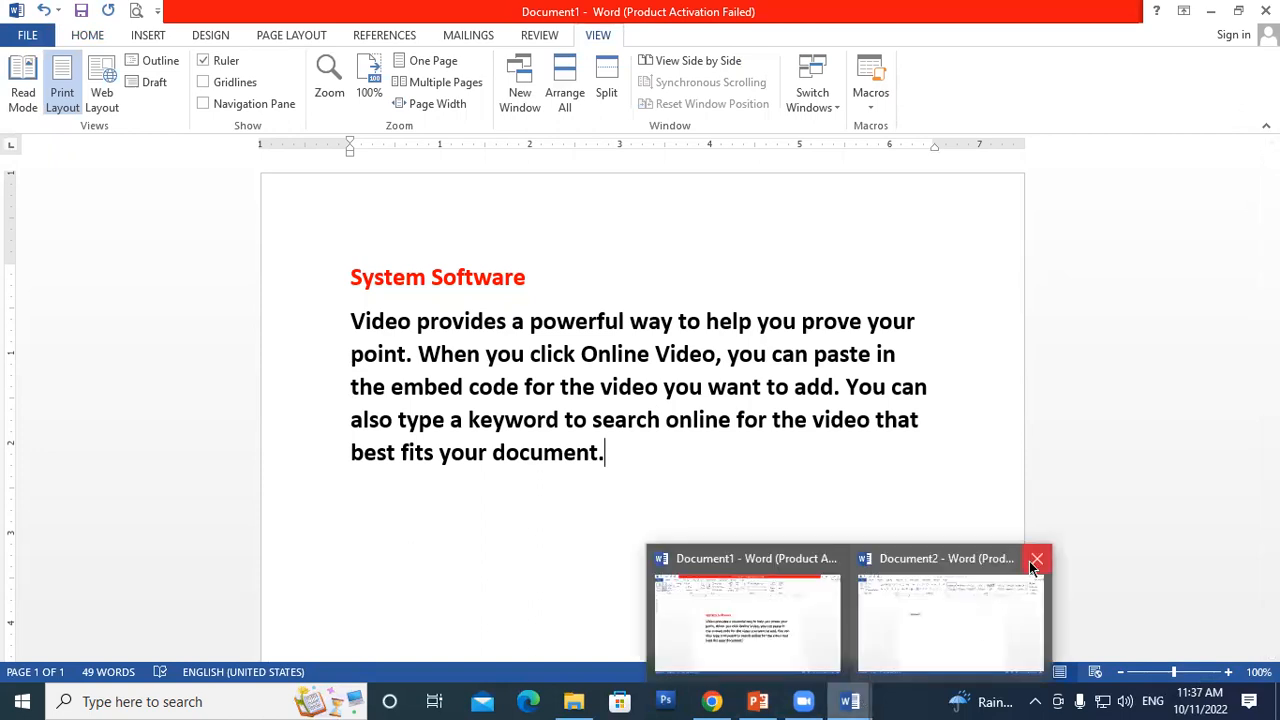
left_click(1034, 558)
left_click(640, 386)
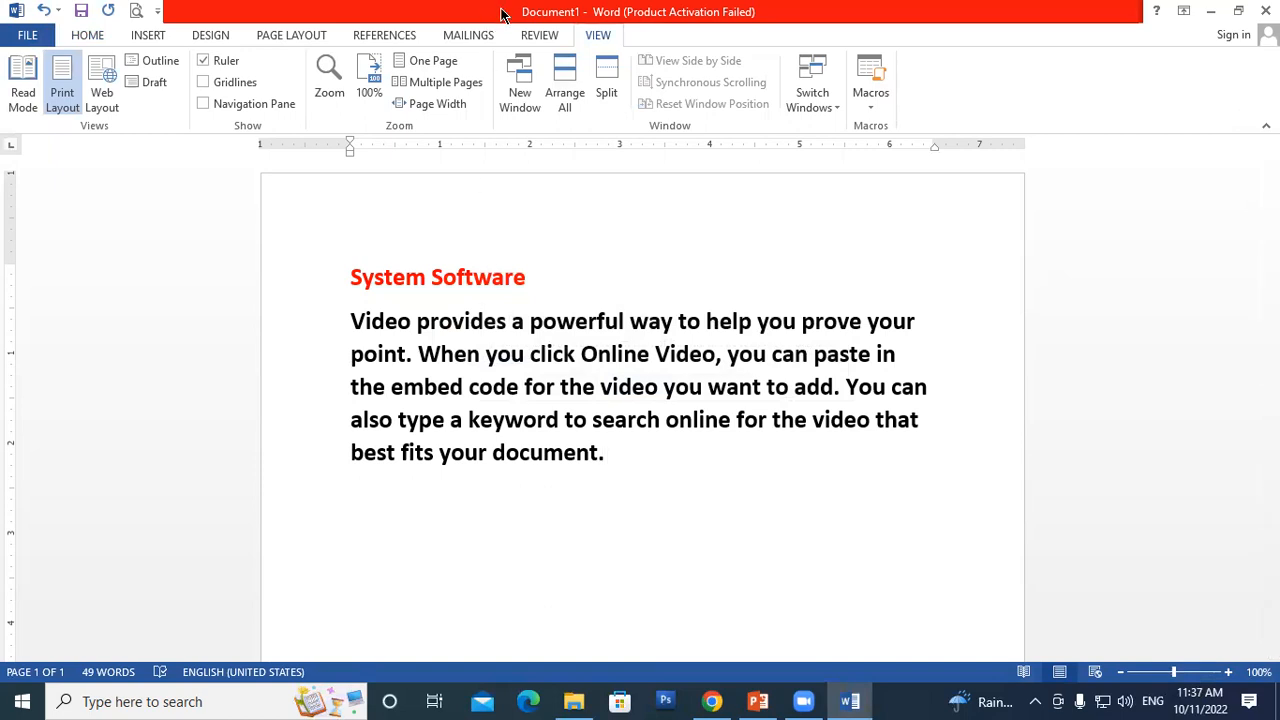
Open a new window of the "System Software" document and switch back to its first window.
left_click(520, 77)
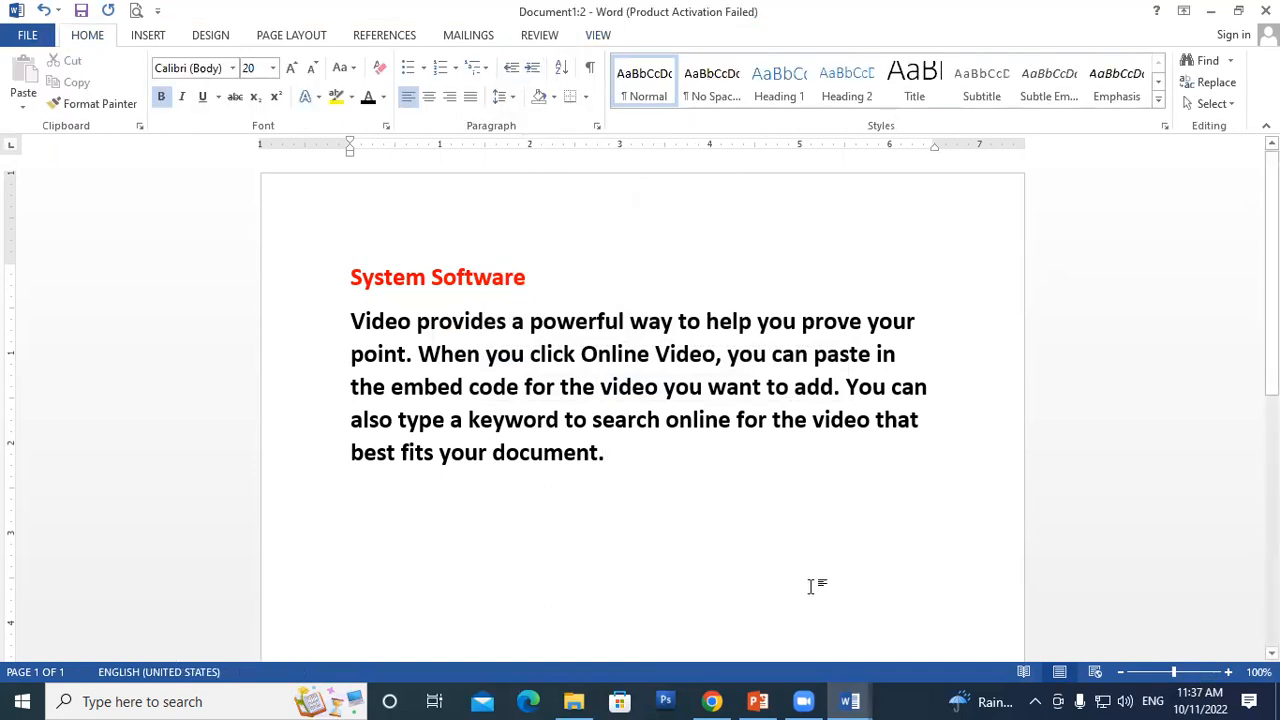
mouse_move(848, 699)
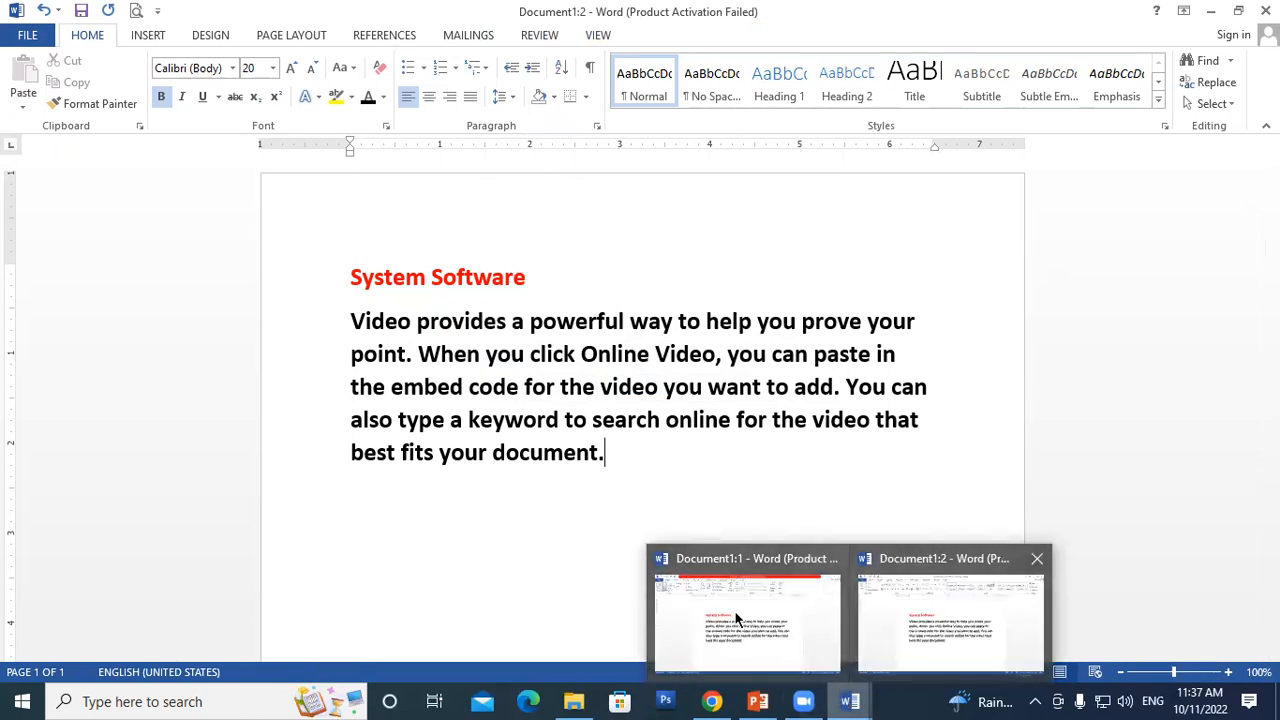
left_click(736, 616)
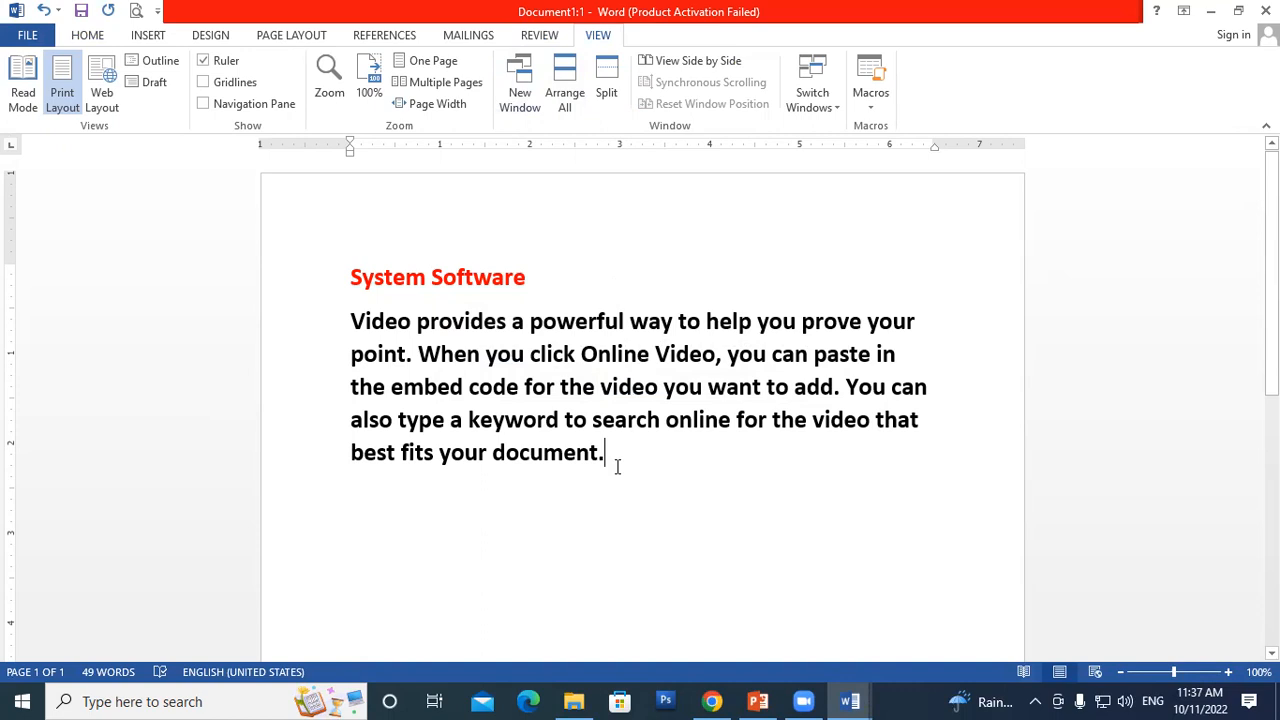
Arrange both windows of the document one above the other with Arrange All and try scrolling the lower one.
left_click(520, 78)
left_click(555, 78)
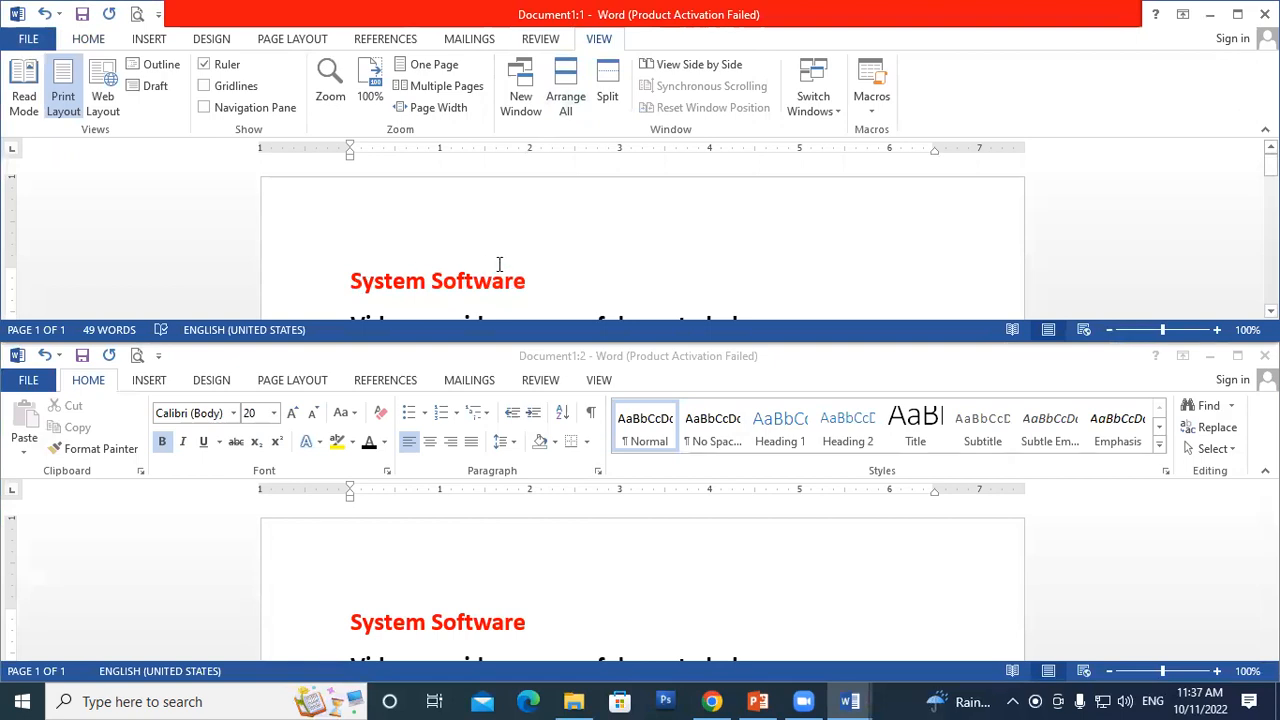
scroll(489, 532, "down", 3)
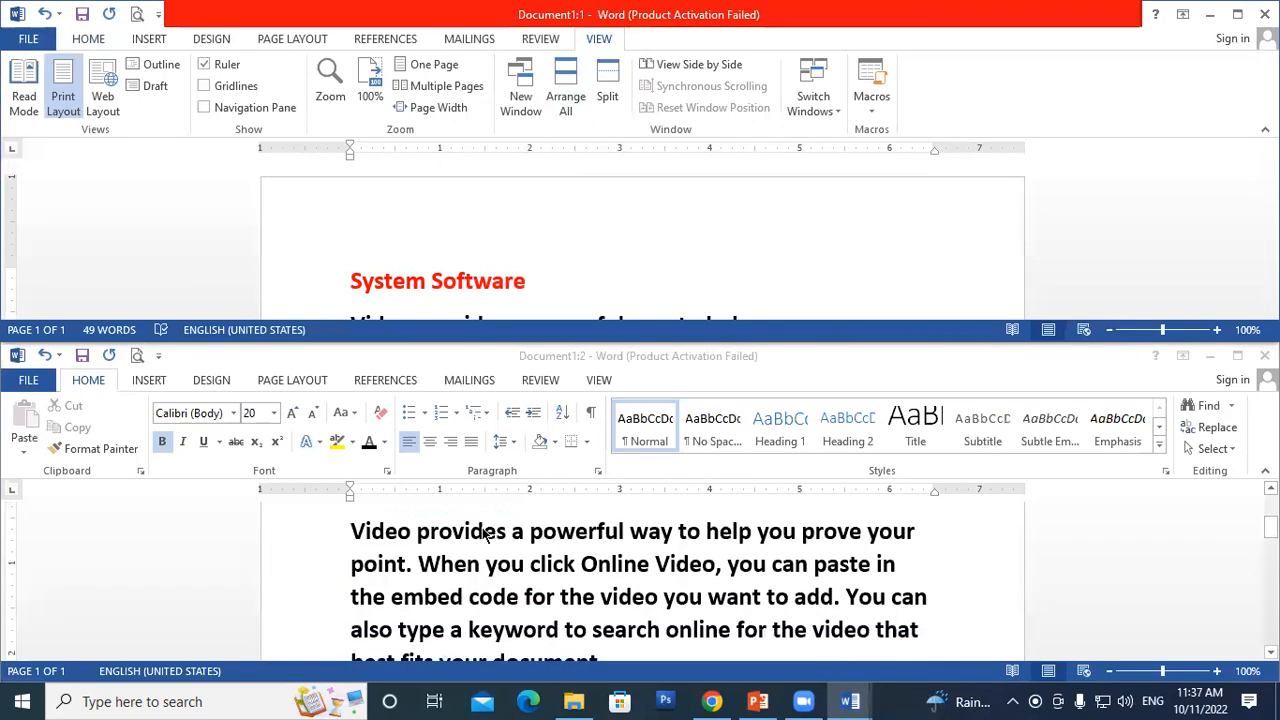
scroll(489, 532, "up", 3)
scroll(543, 282, "down", 4)
scroll(545, 280, "up", 4)
left_click(537, 586)
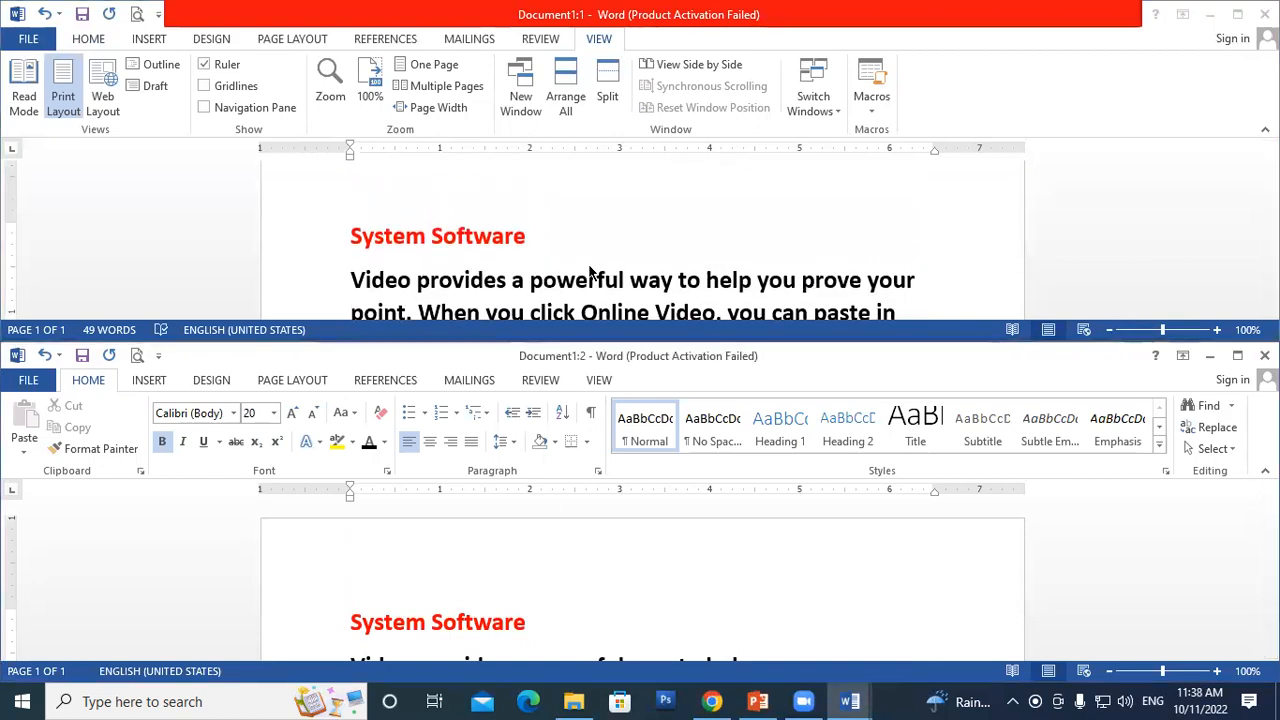
Add the line "Operating System" below the paragraph in the Document1:1 window.
scroll(590, 272, "down", 4)
left_click(603, 234)
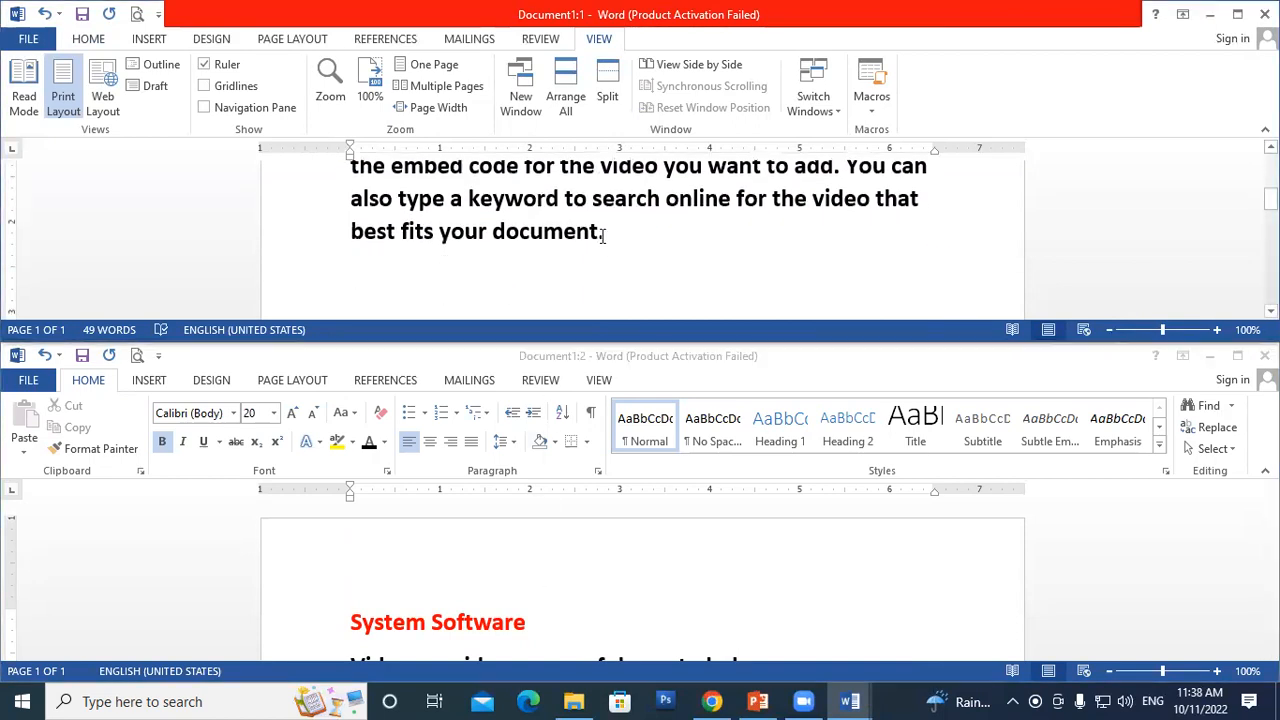
key("Return")
type("Op")
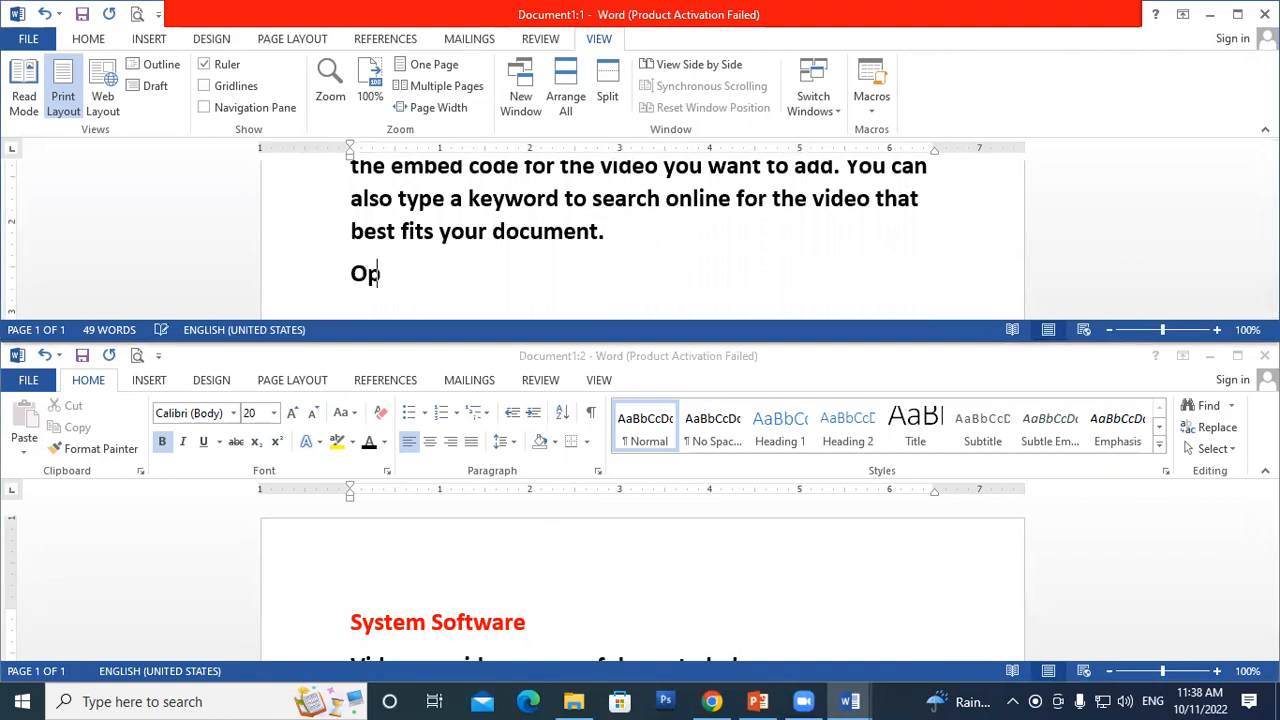
type("erating ")
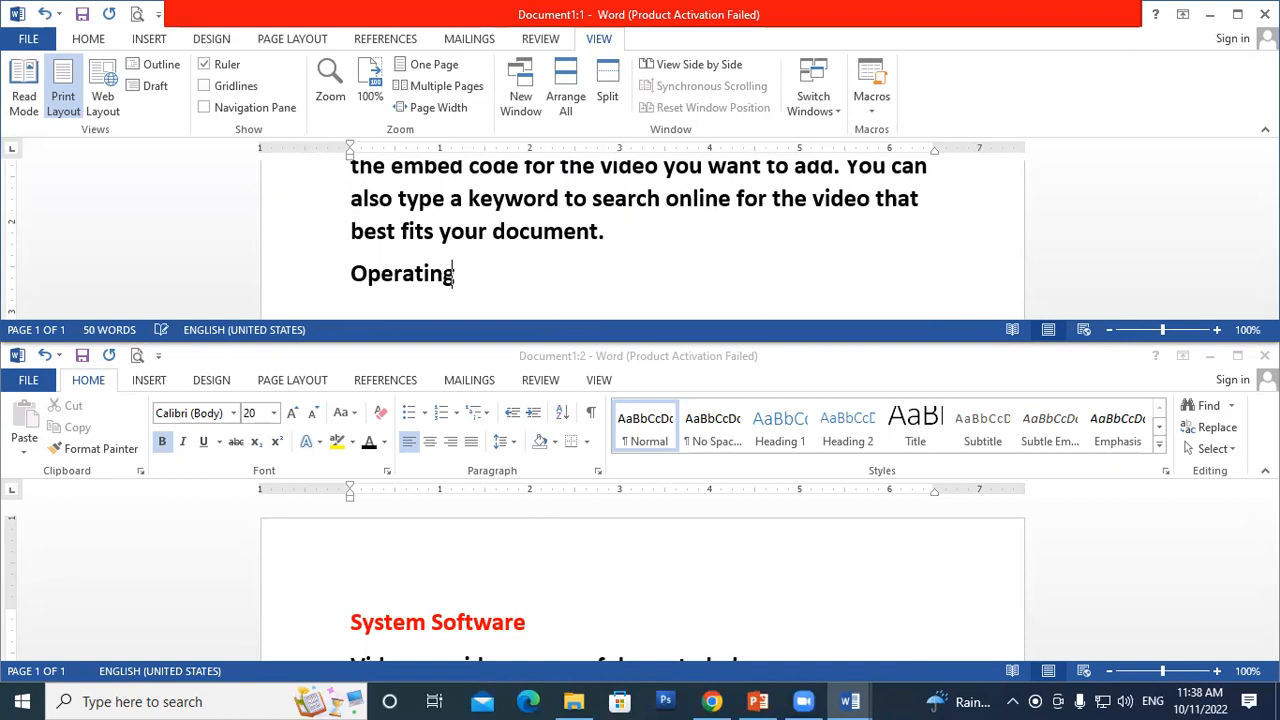
type("System")
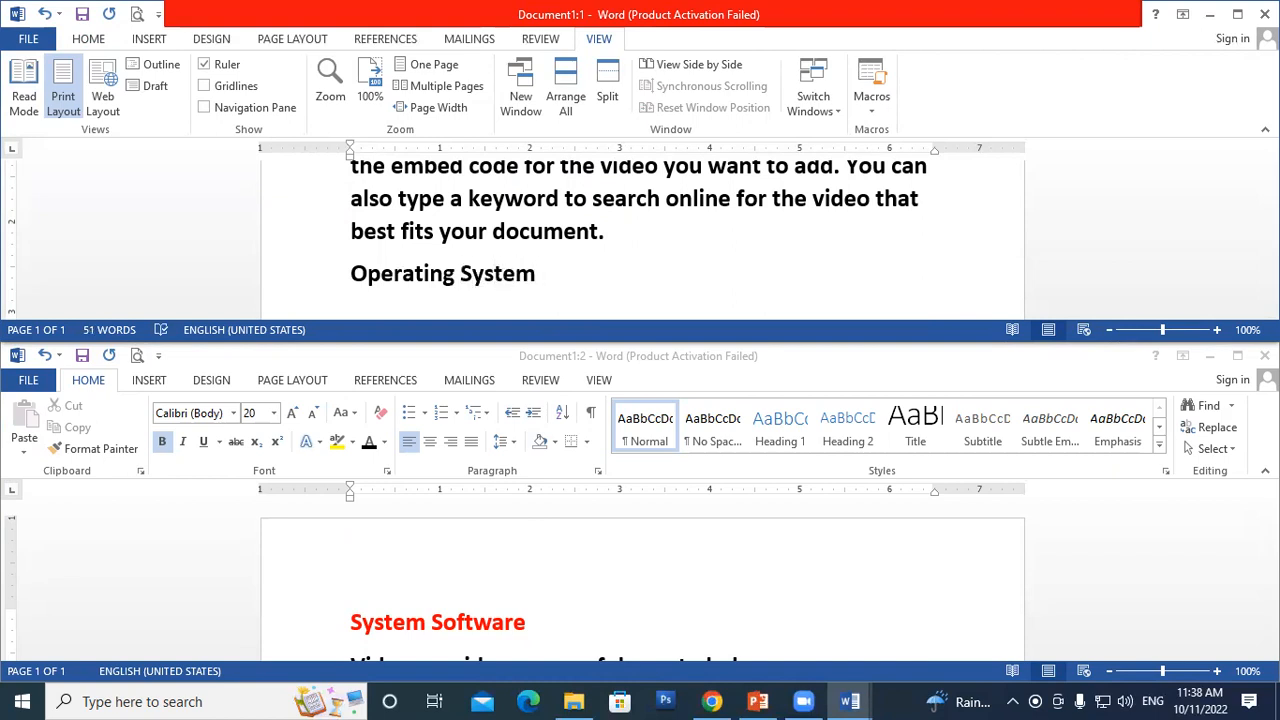
Underline the "Operating System" line in the Document1:1 window.
left_click_drag(350, 274, 556, 280)
left_click(90, 40)
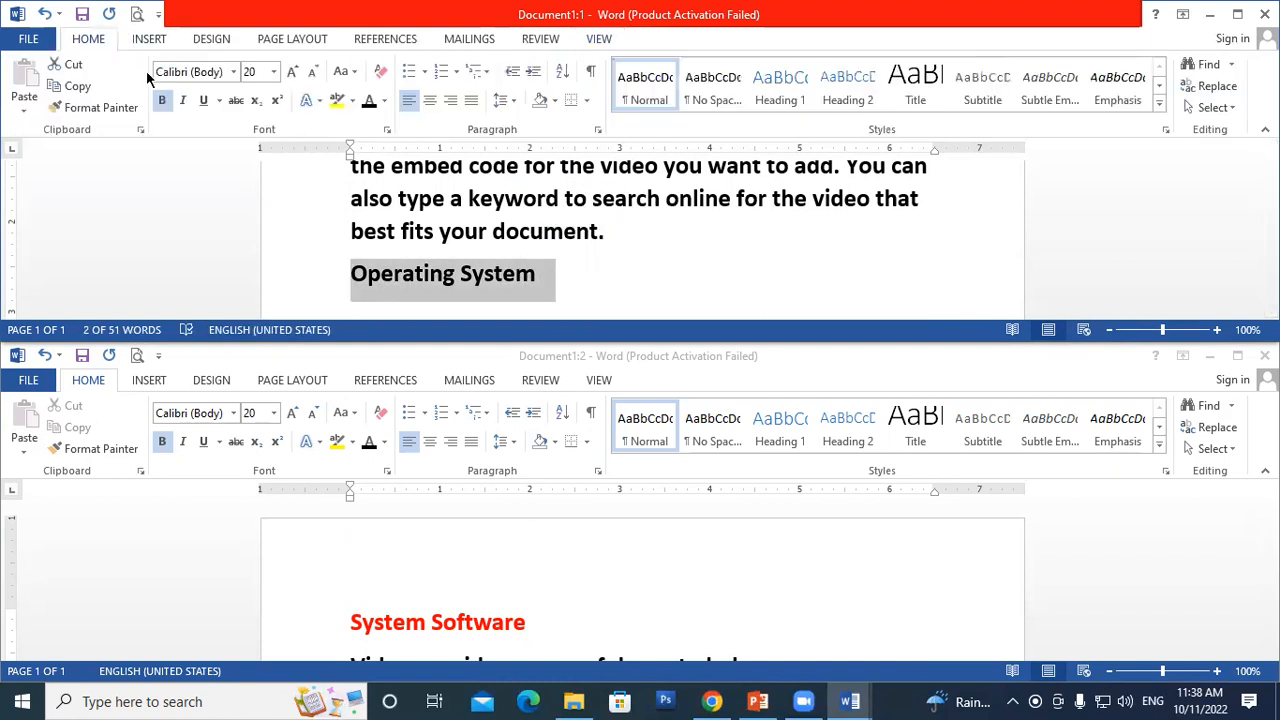
left_click(206, 101)
left_click(581, 272)
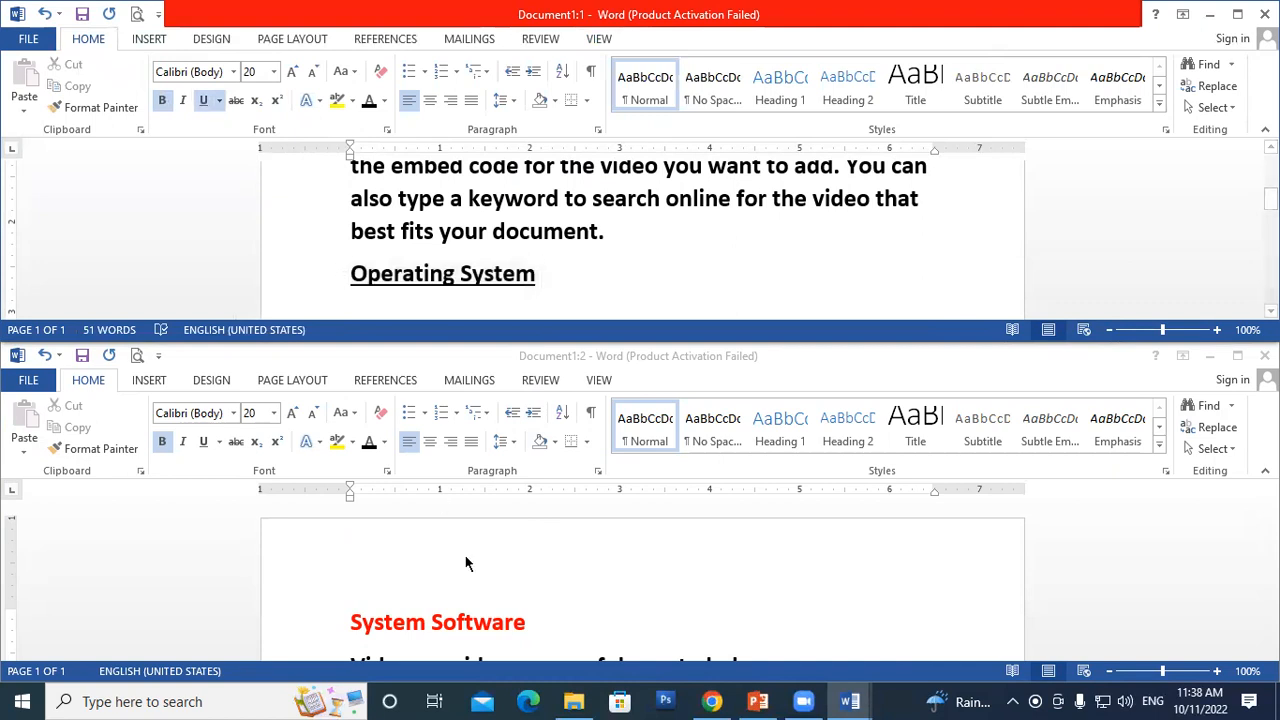
Add the line "Window 10" below "Operating System" in the Document1:2 window.
left_click(549, 567)
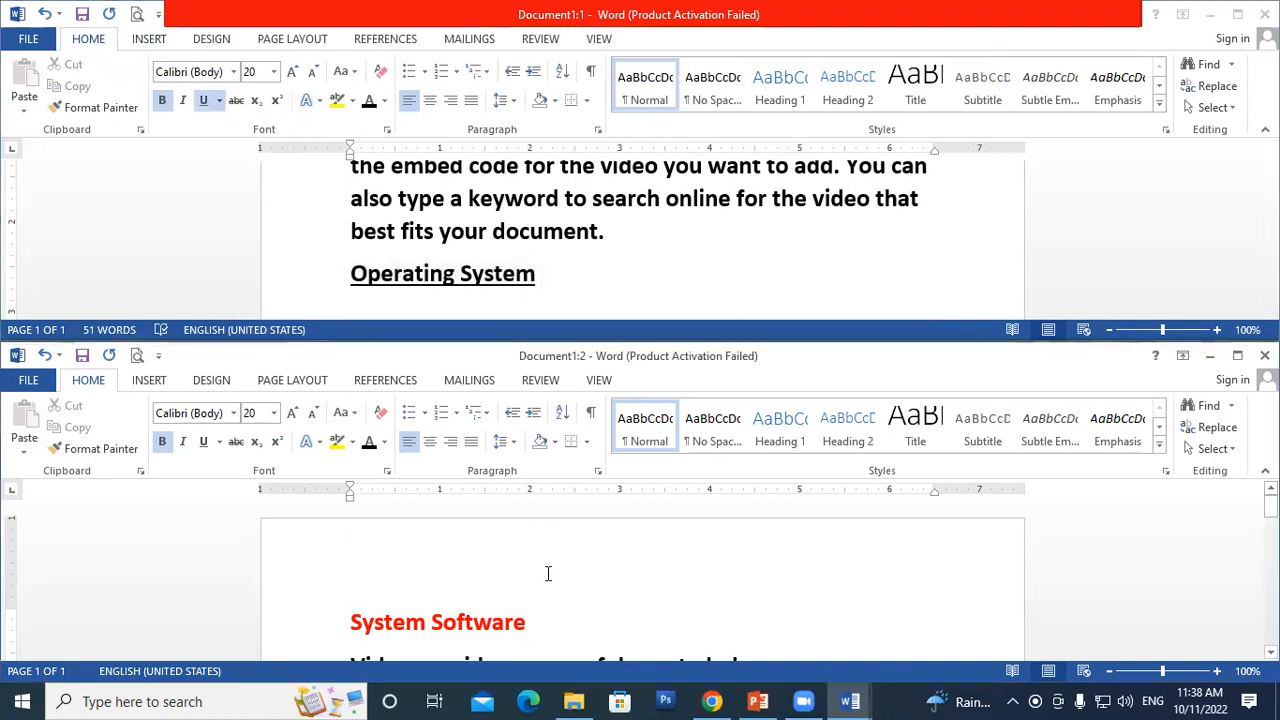
scroll(546, 574, "down", 3)
scroll(537, 549, "down", 5)
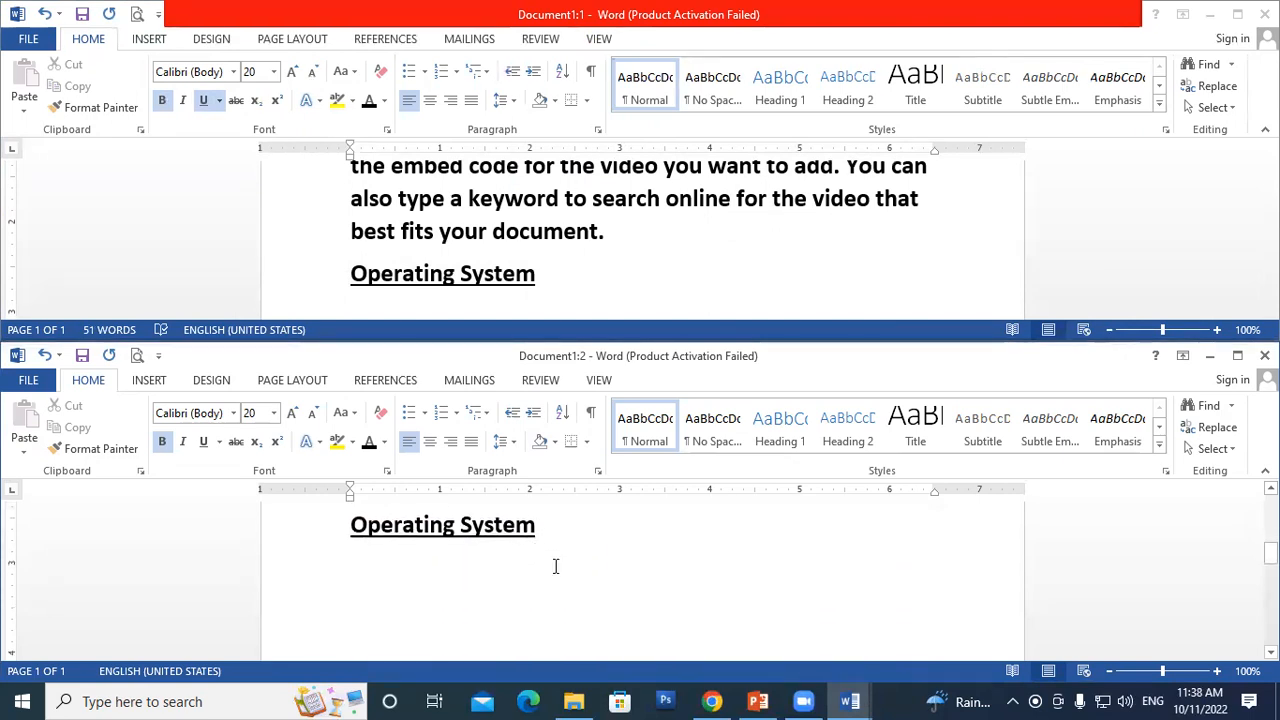
left_click(445, 572)
left_click(568, 524)
key("Return")
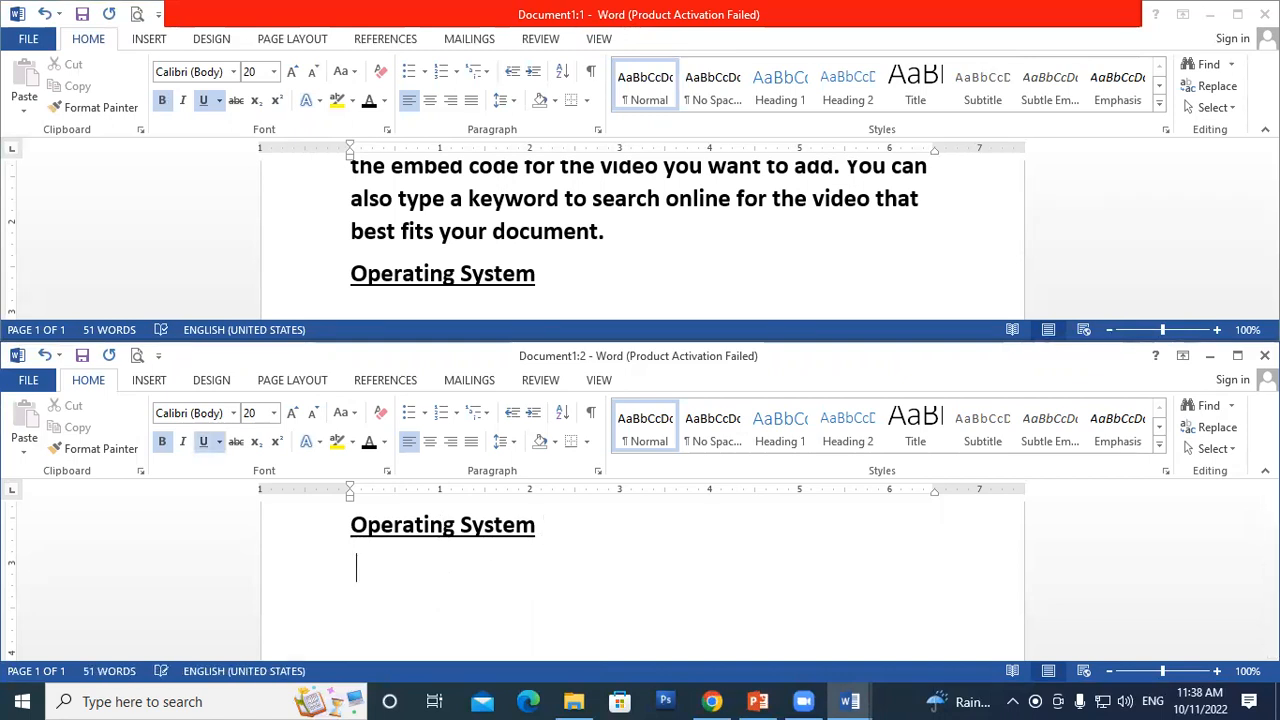
type("Win")
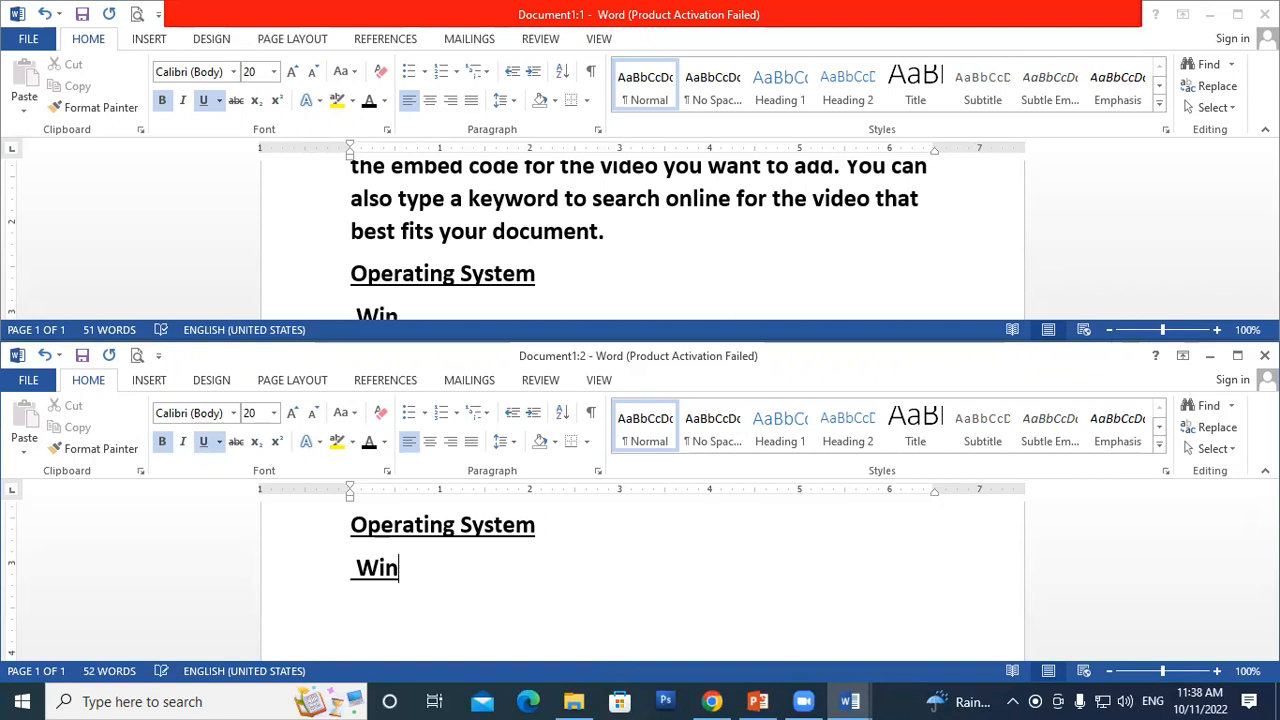
type("dow 10")
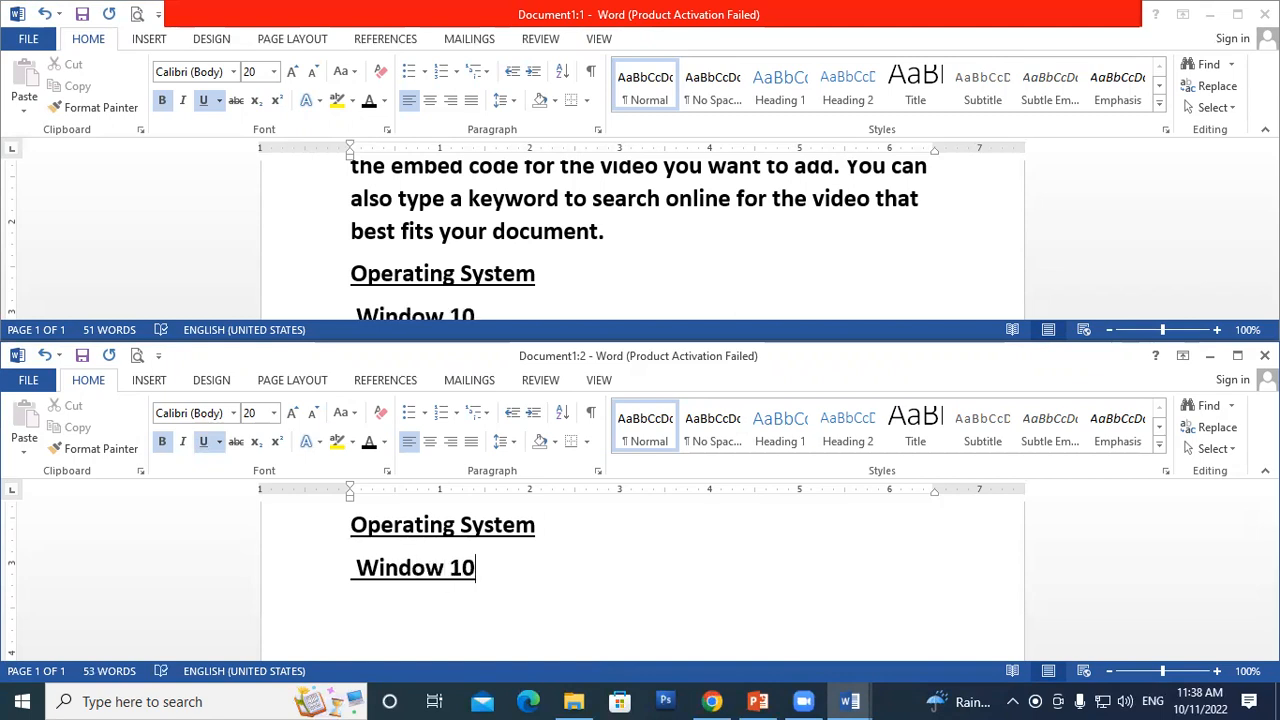
Append ",xp," to the "Window 10" line in the Document1:2 window and compare the line in Document1:1.
type(",xp")
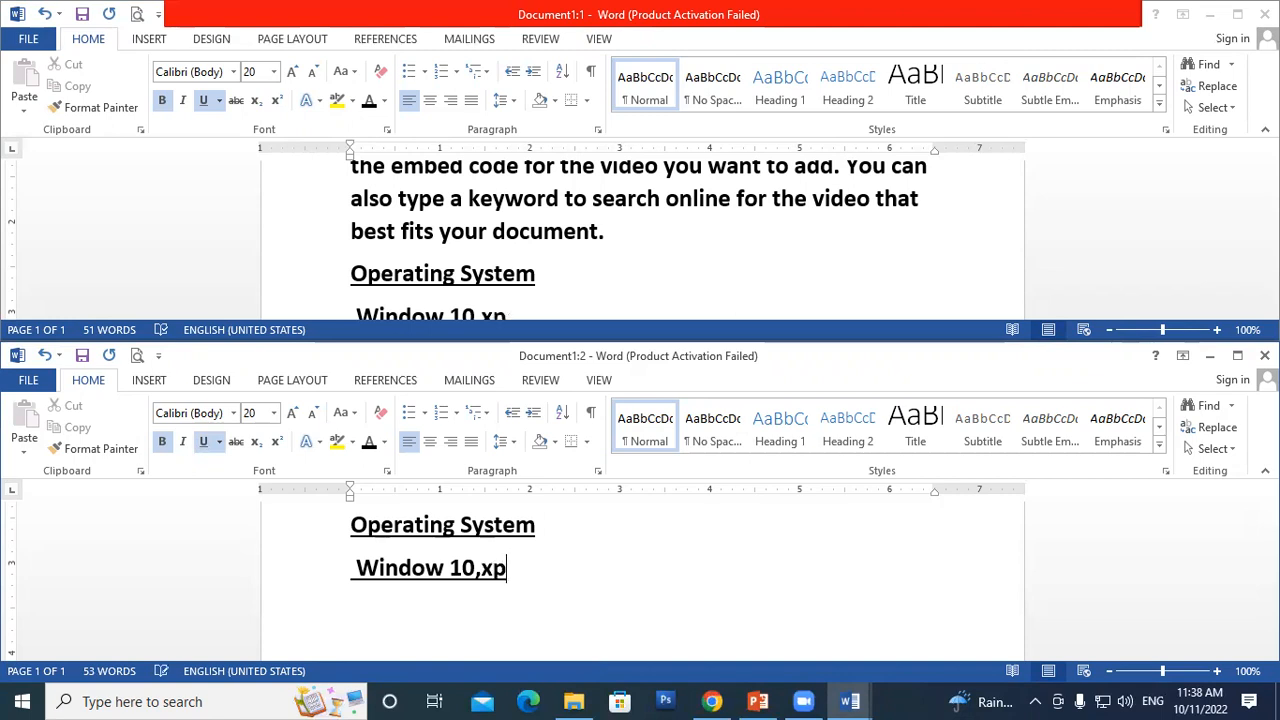
type(",")
left_click(563, 281)
scroll(563, 283, "down", 1)
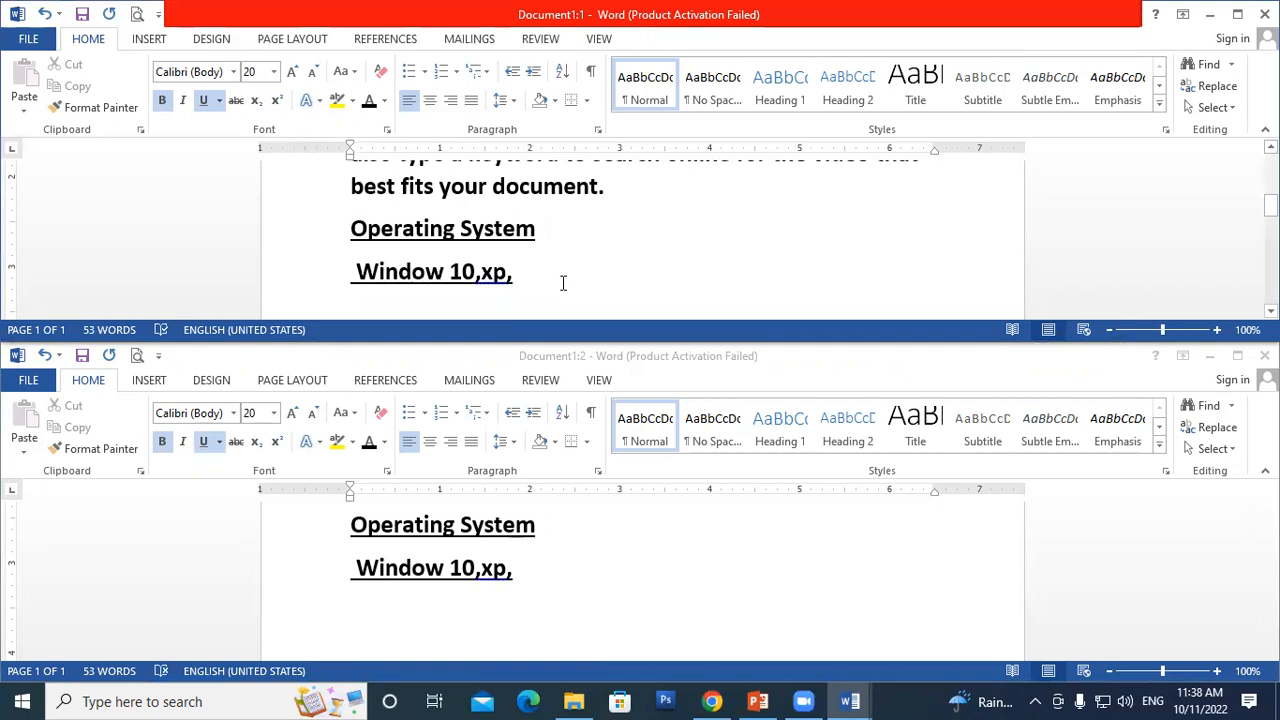
left_click(528, 585)
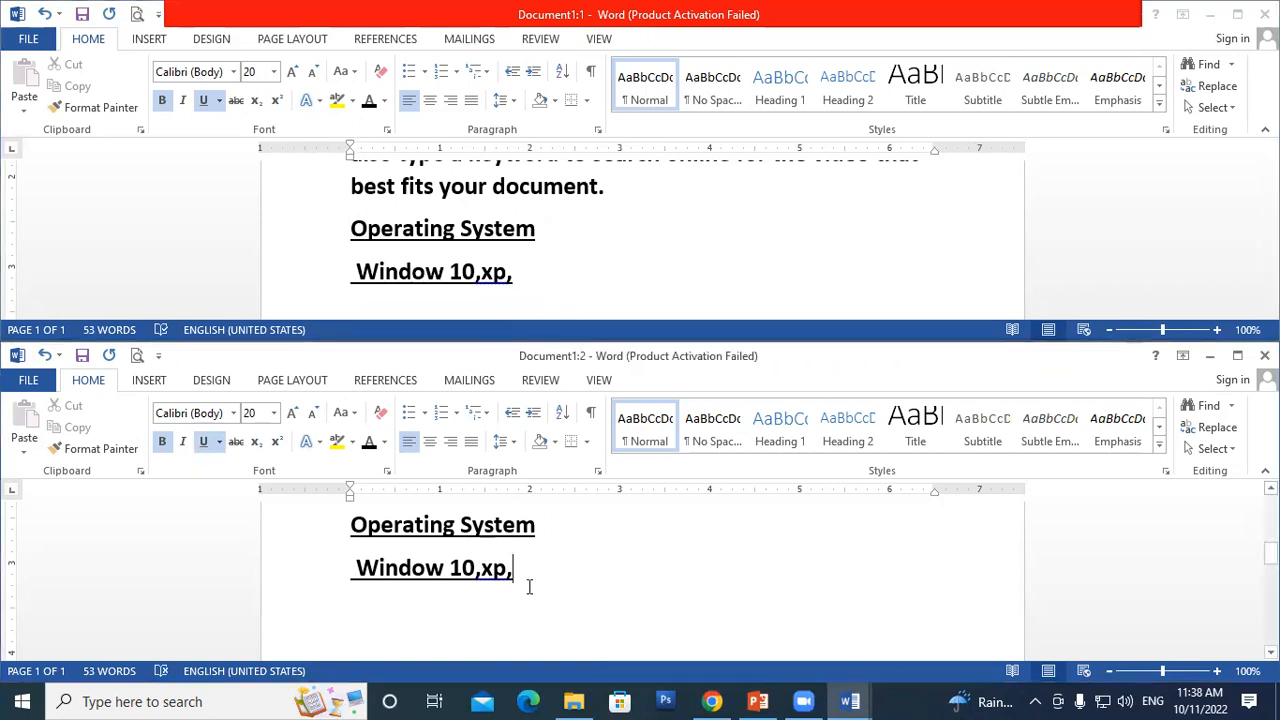
Change the font color of the "Operating System" line to the standard green in the Document1:1 window.
left_click(521, 280)
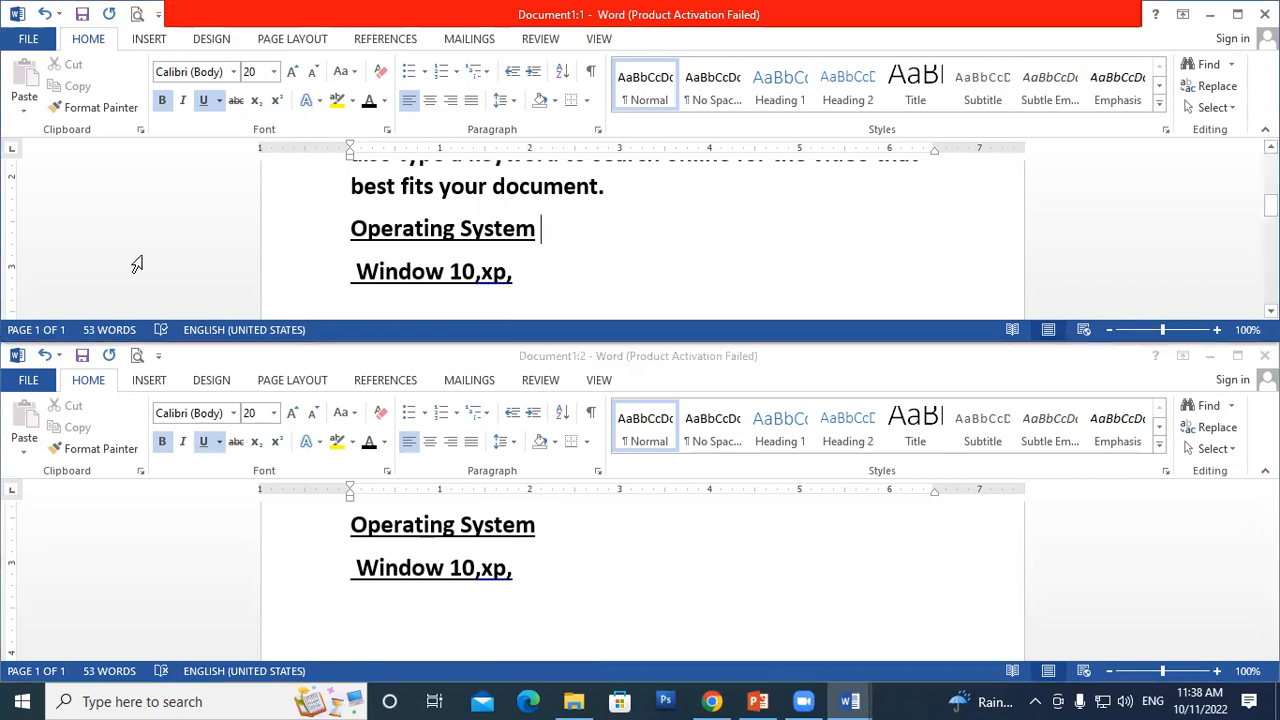
left_click_drag(538, 228, 326, 223)
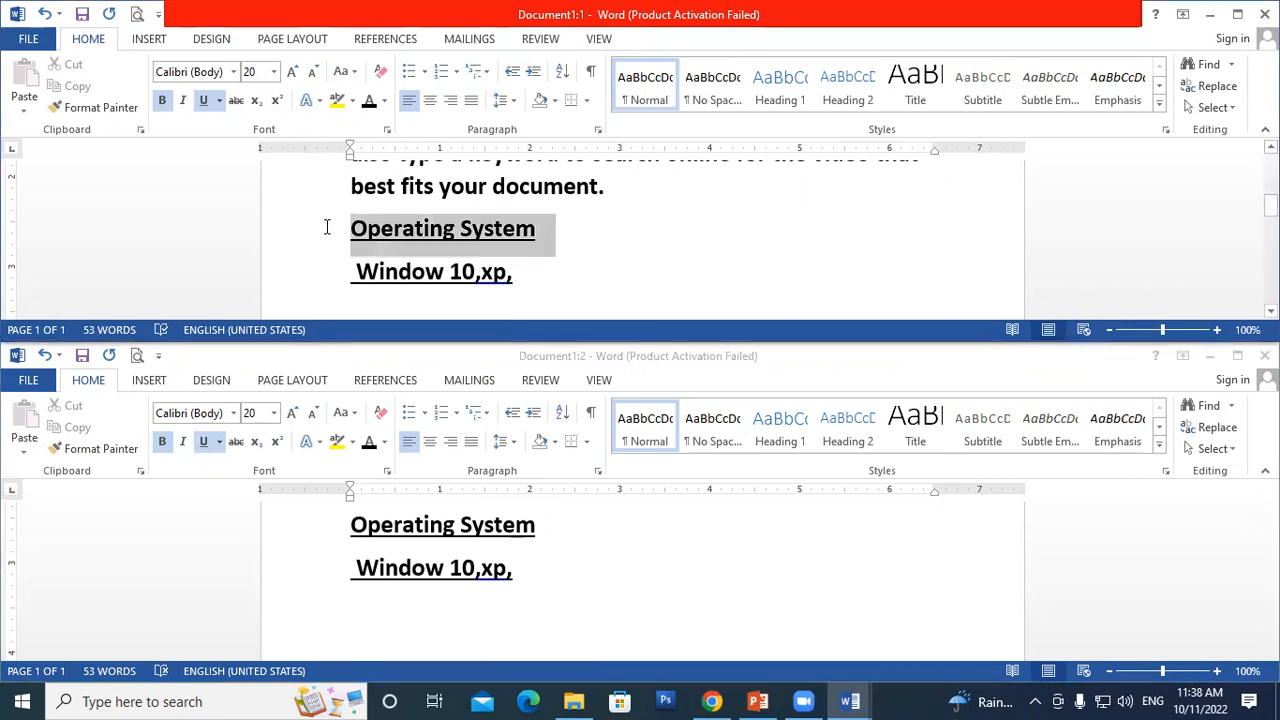
left_click(386, 101)
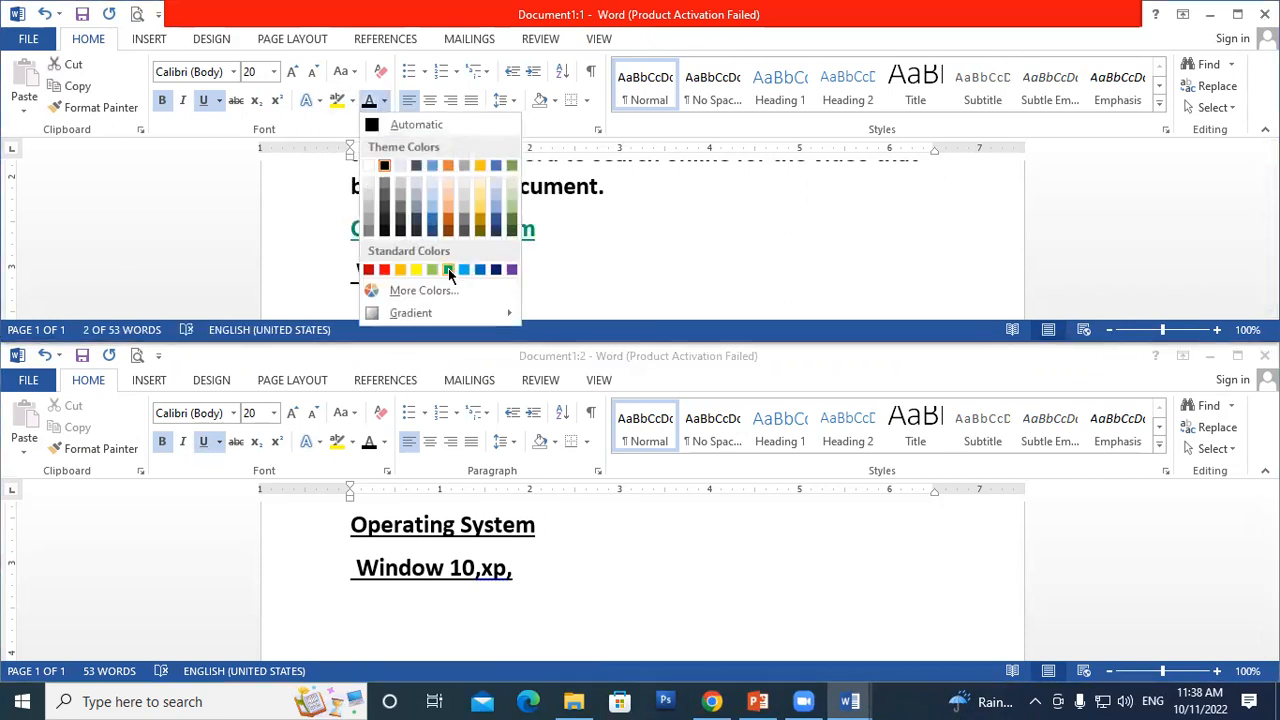
left_click(449, 271)
left_click(534, 552)
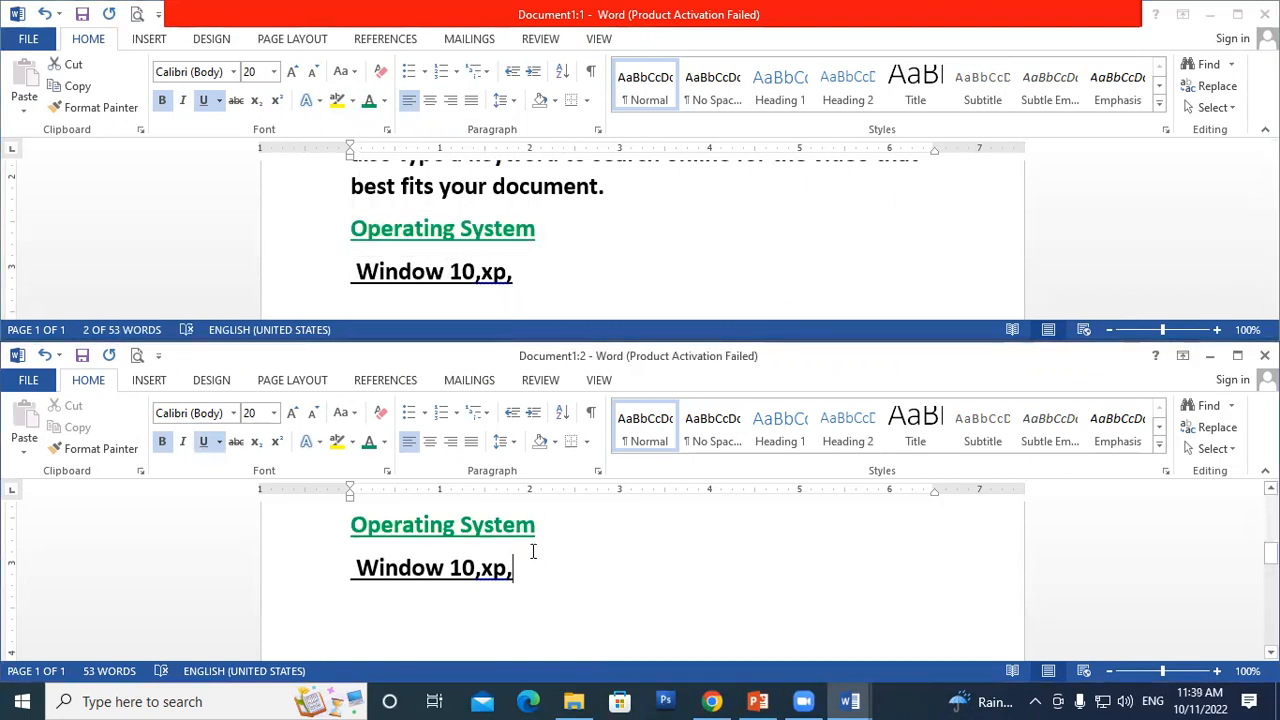
Maximize the Document1:2 window and open three more windows of the same document with New Window.
left_click(1237, 355)
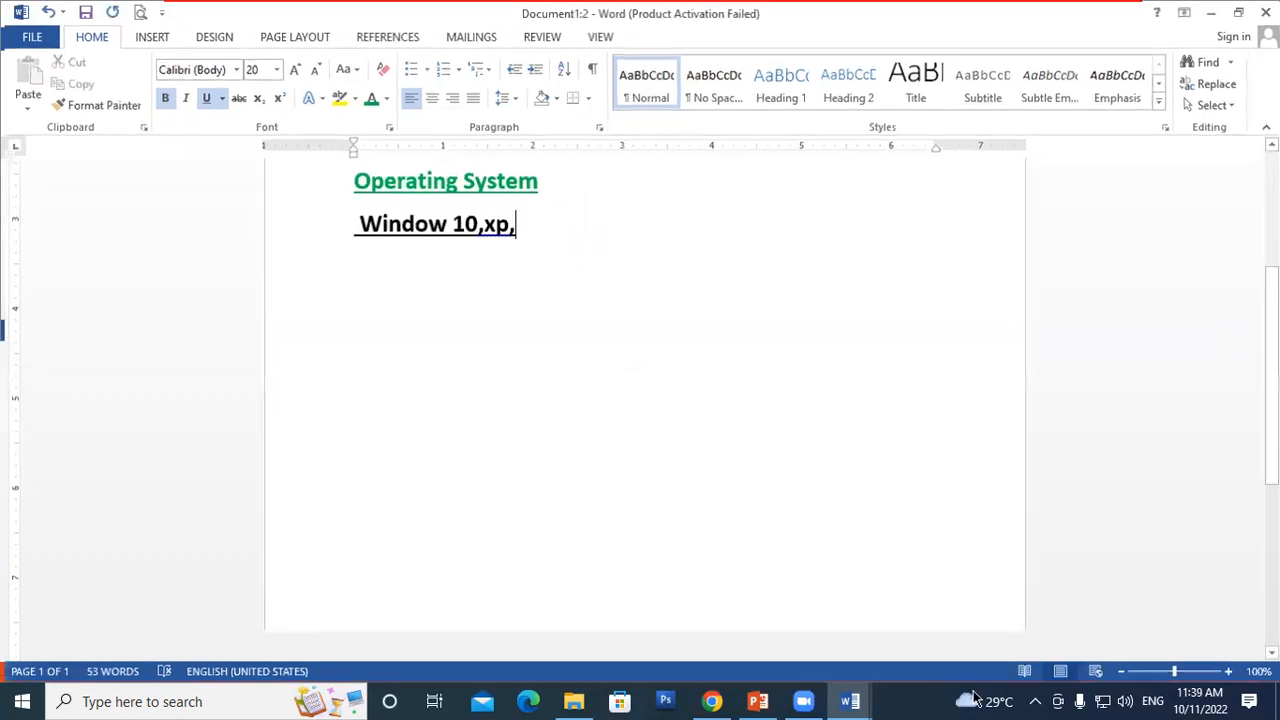
scroll(583, 160, "up", 2)
left_click(592, 37)
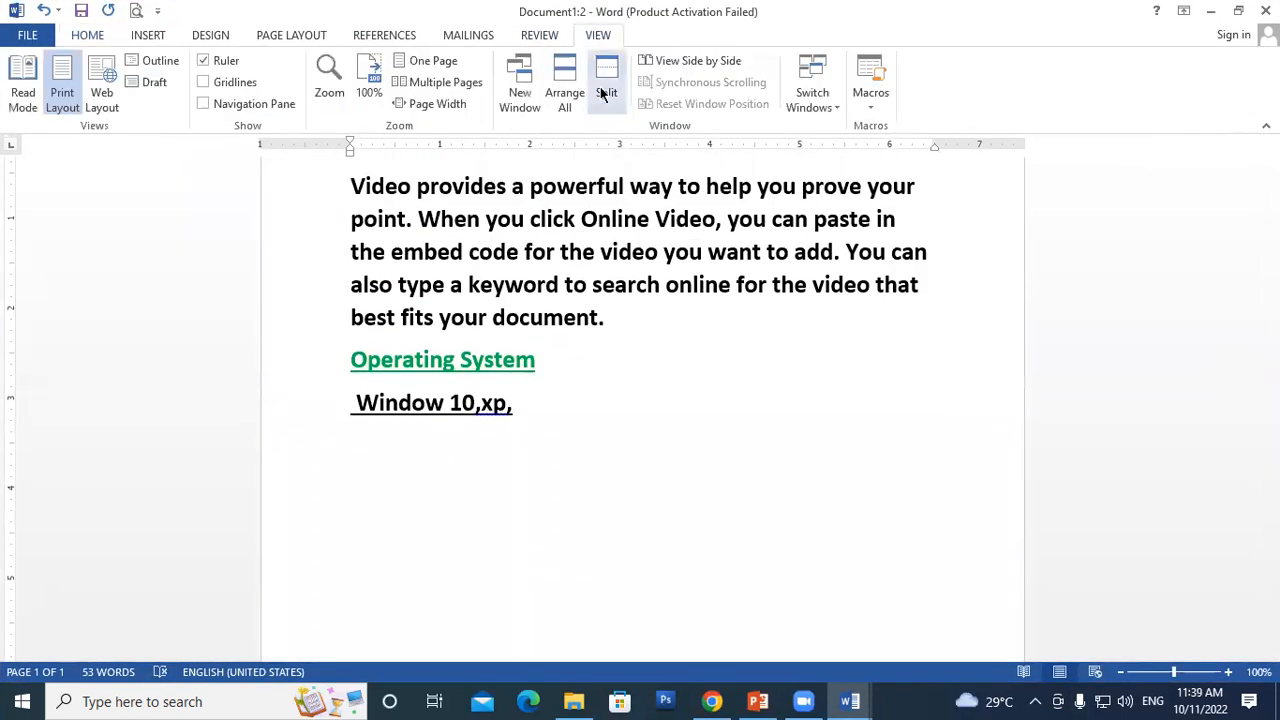
left_click(520, 86)
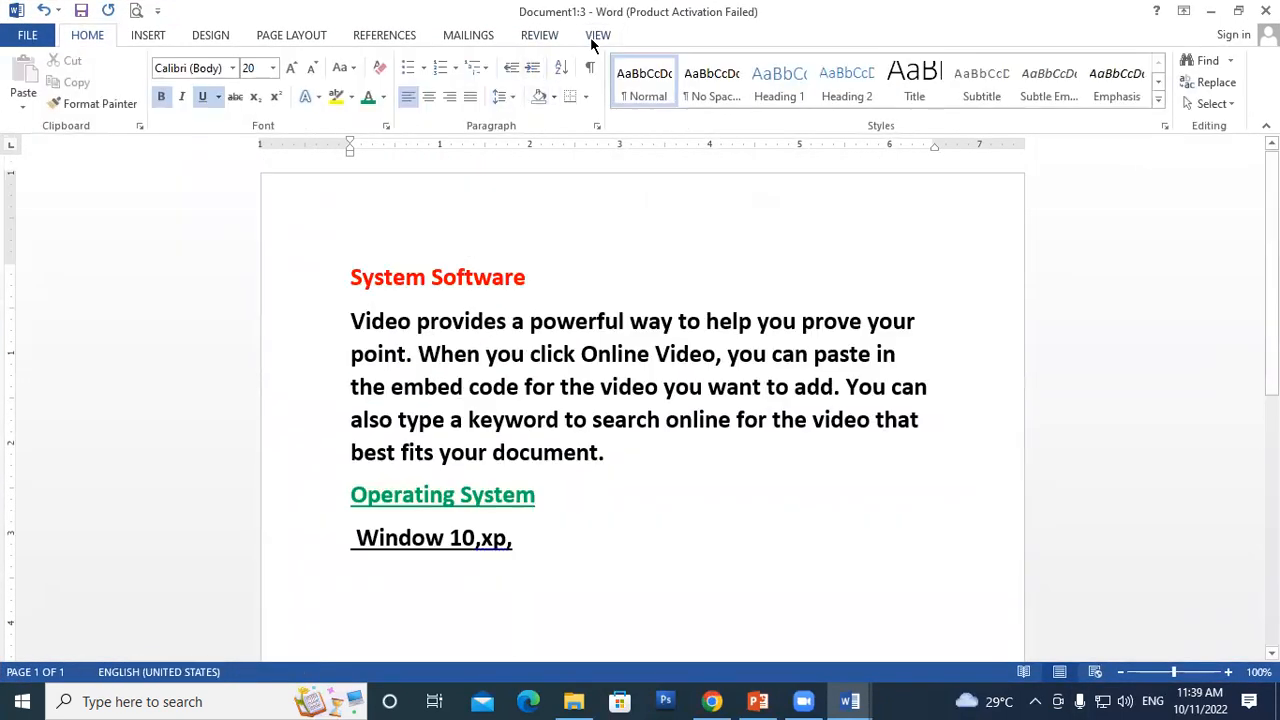
left_click(597, 35)
left_click(520, 86)
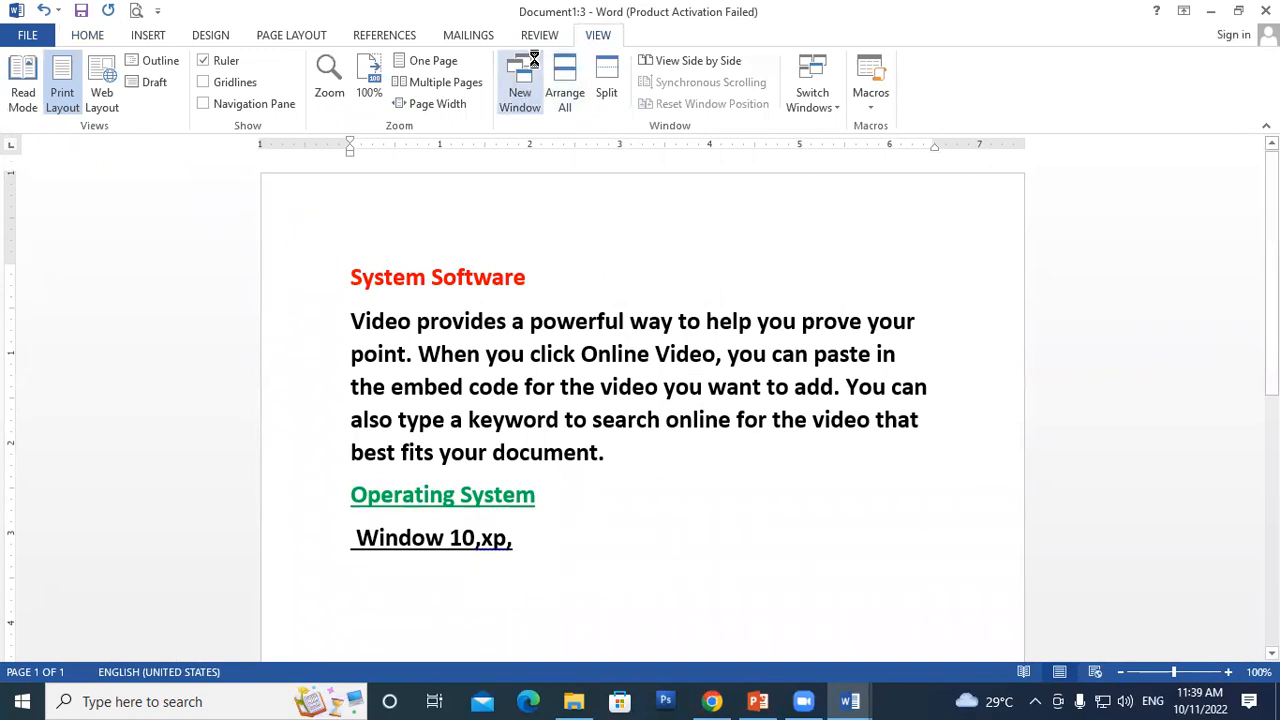
left_click(597, 35)
left_click(520, 86)
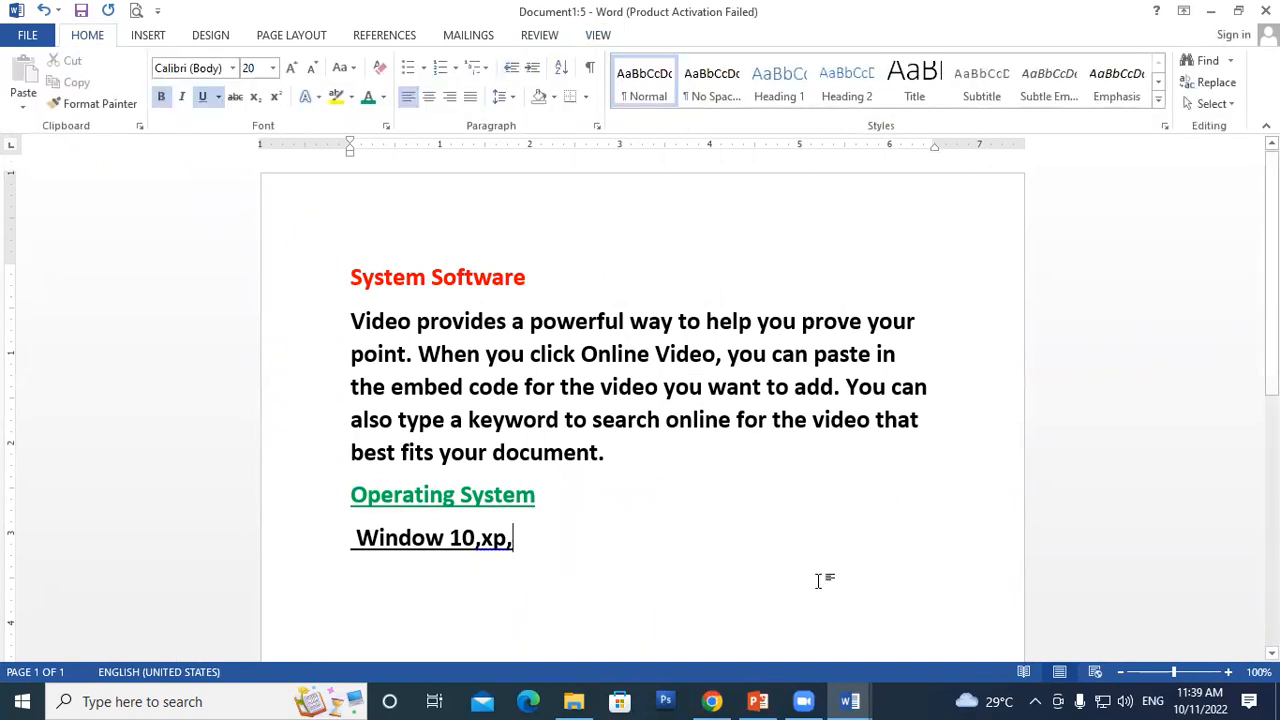
Preview the open windows of the document and switch to Document1:3.
mouse_move(855, 699)
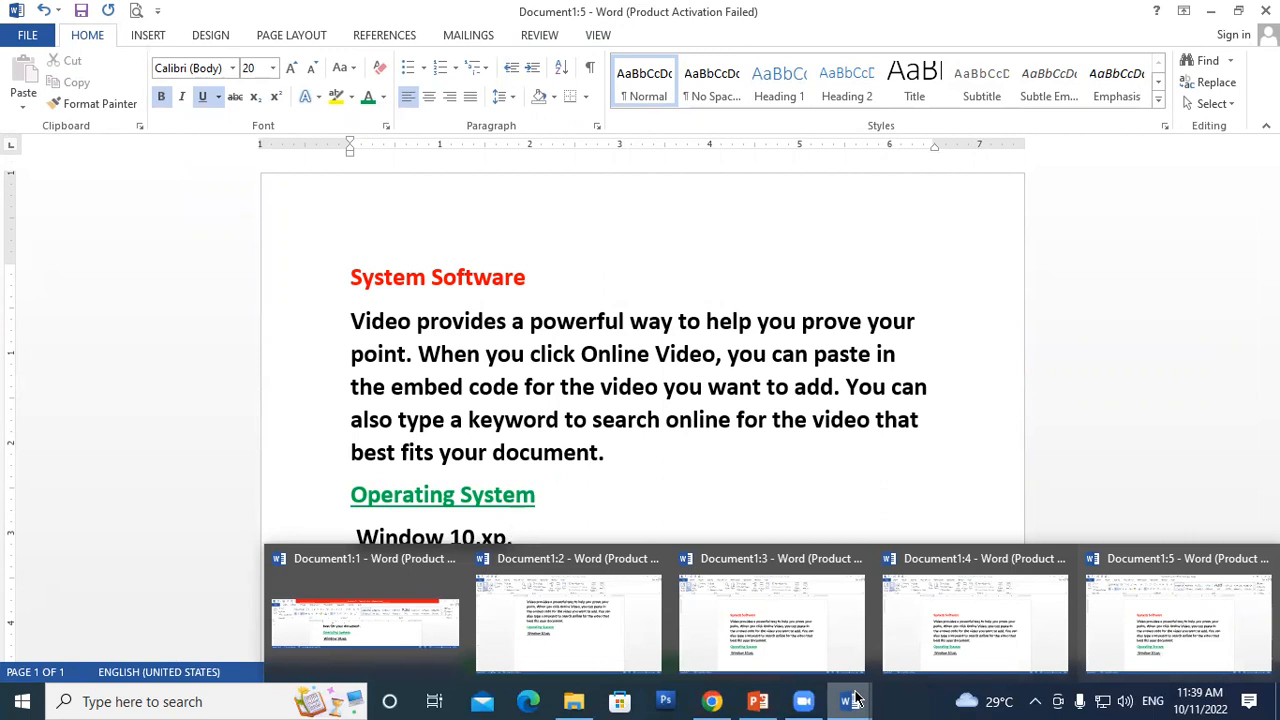
left_click(738, 614)
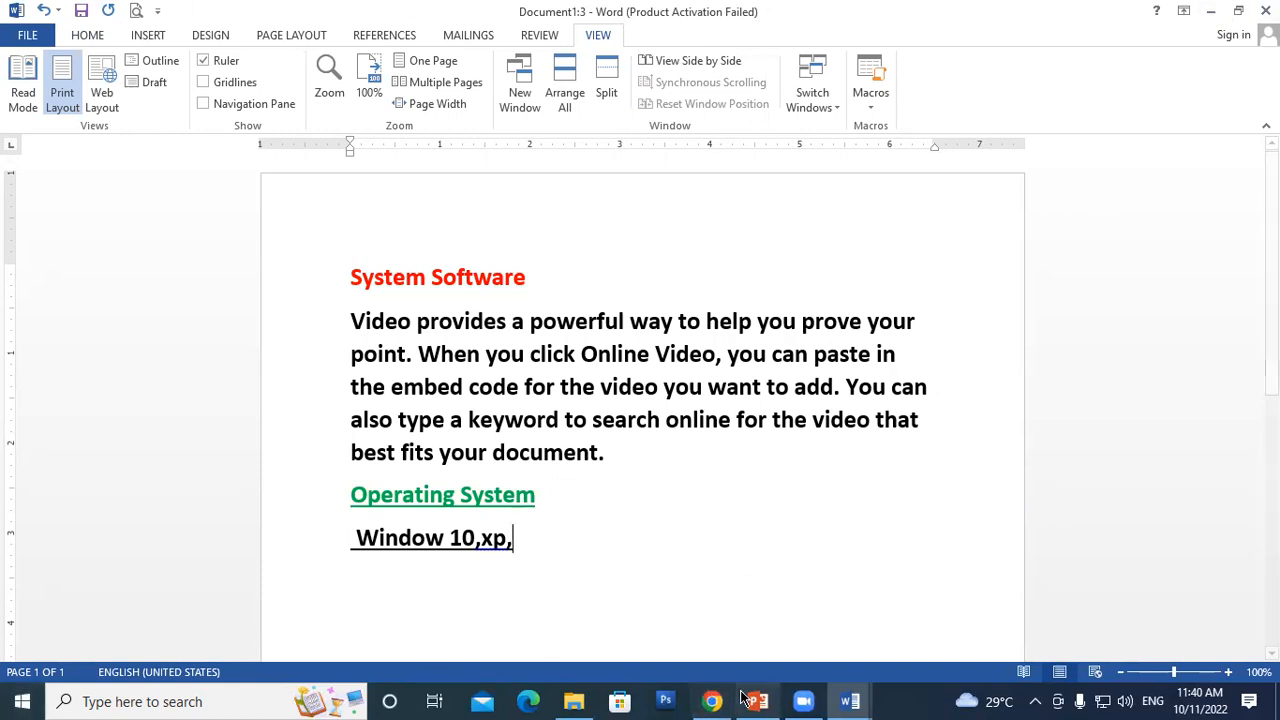
mouse_move(860, 697)
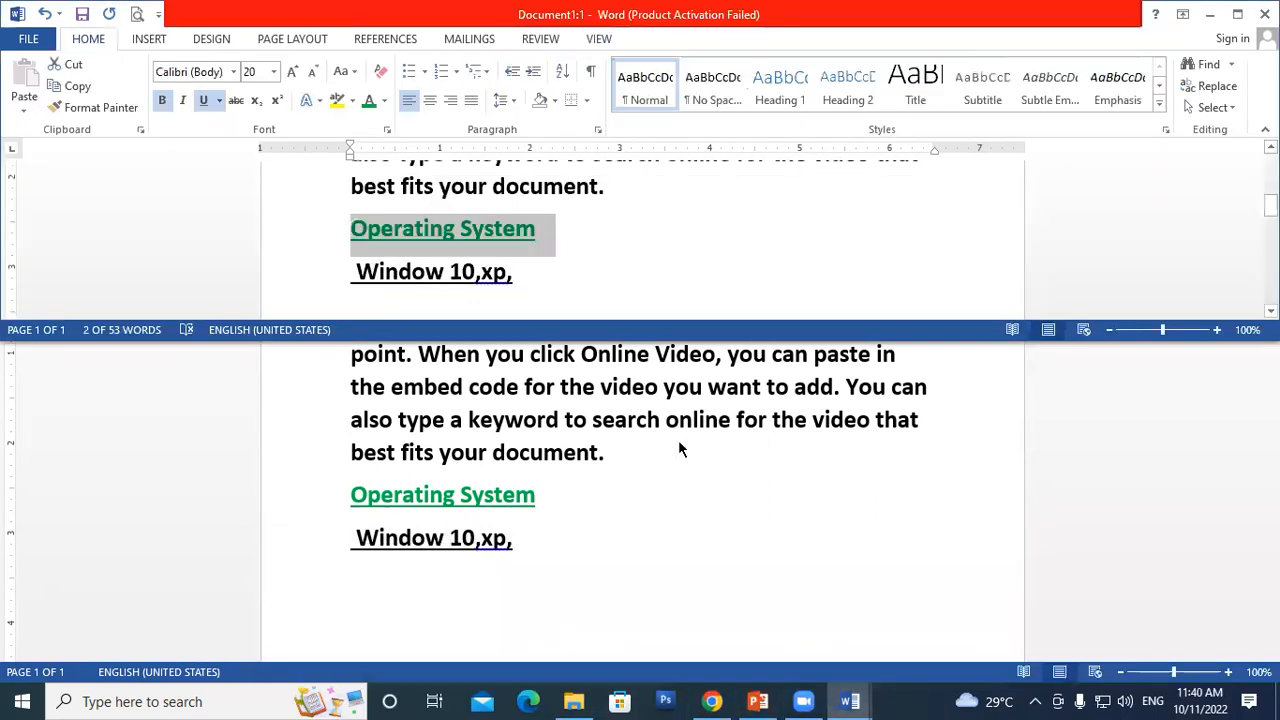
Save the document on the computer under the name "System Software".
left_click(80, 12)
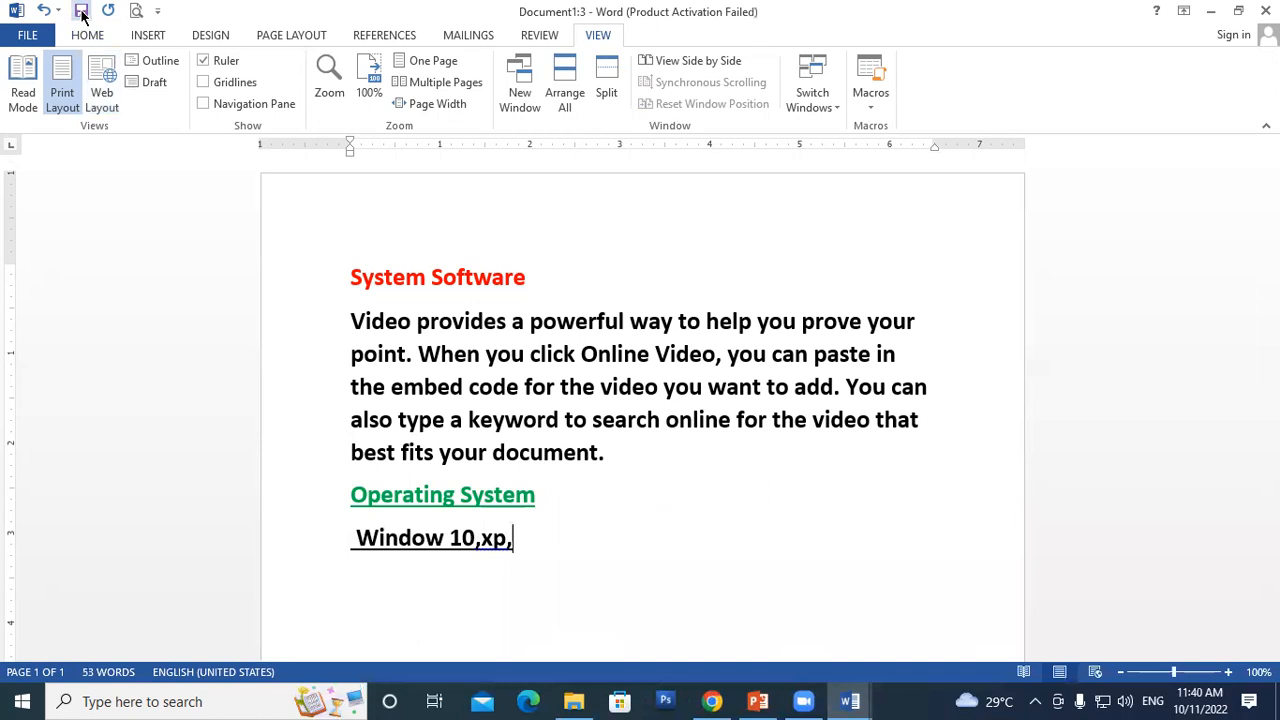
left_click(505, 422)
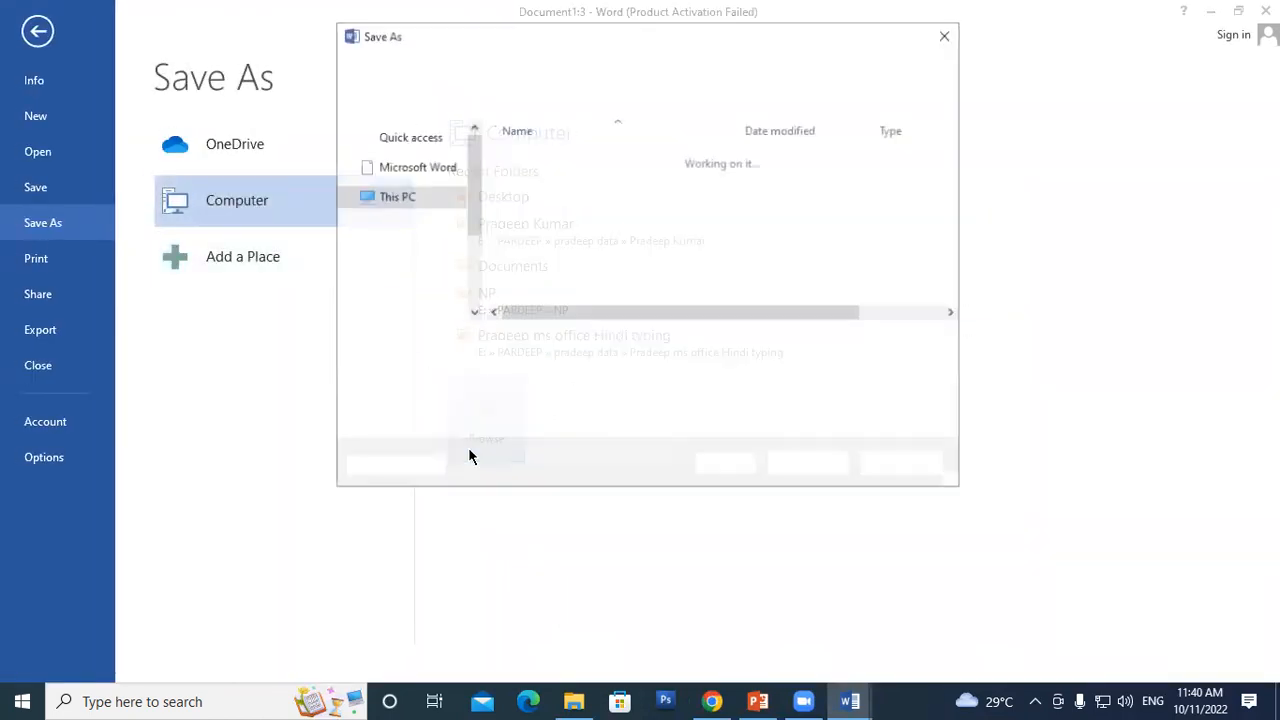
left_click(809, 462)
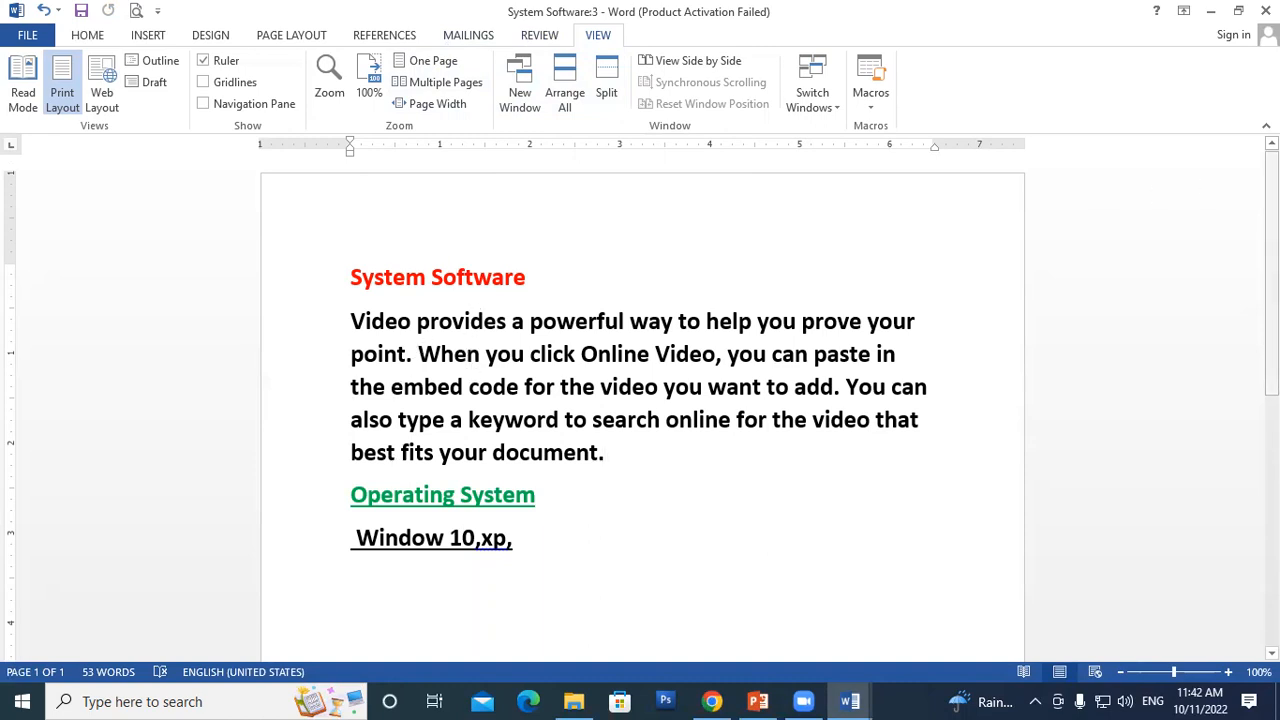
Split the System Software:3 window into two panes, try scrolling the upper one, and remove the split.
scroll(1271, 270, "down", 5)
scroll(642, 400, "down", 3)
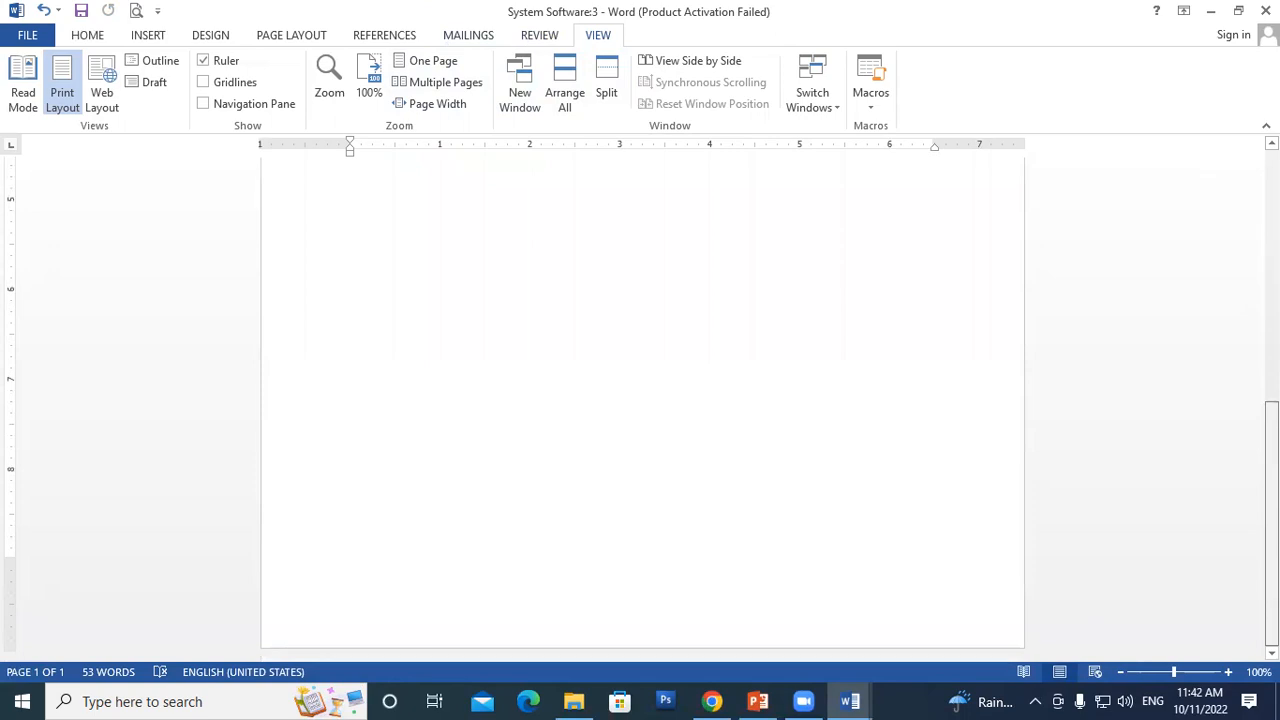
scroll(457, 360, "up", 8)
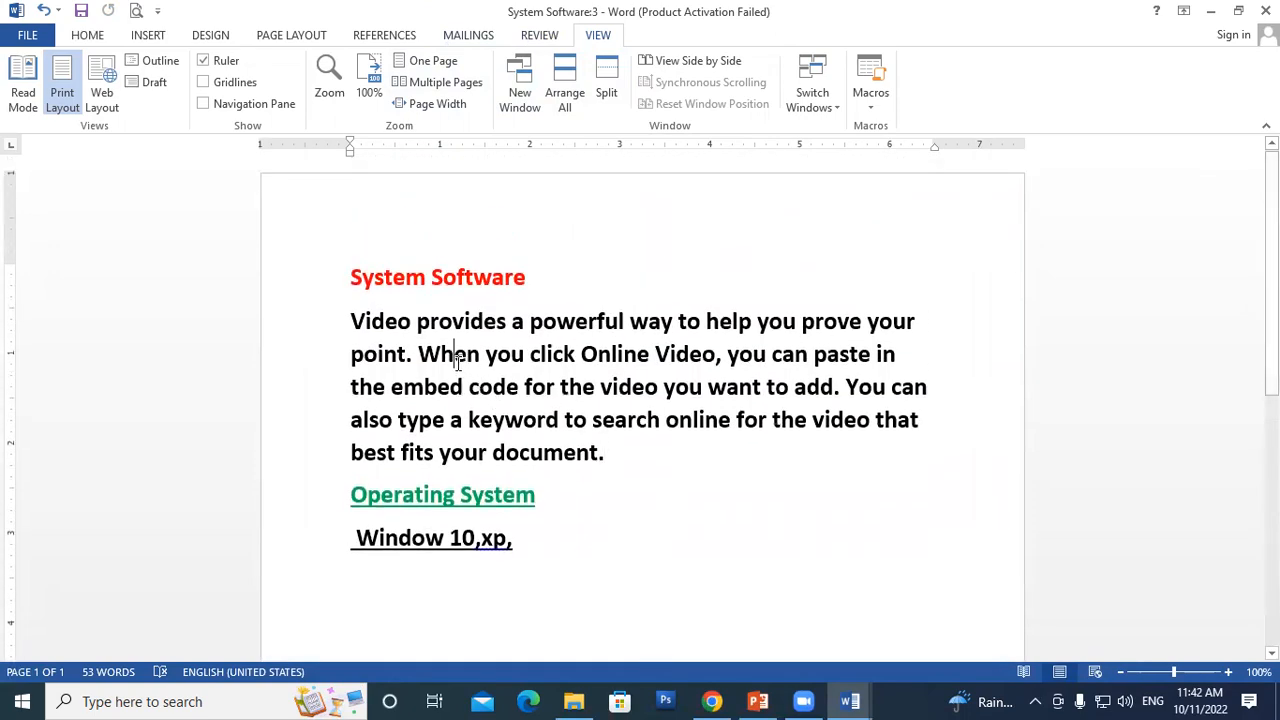
left_click(605, 72)
left_click(384, 398)
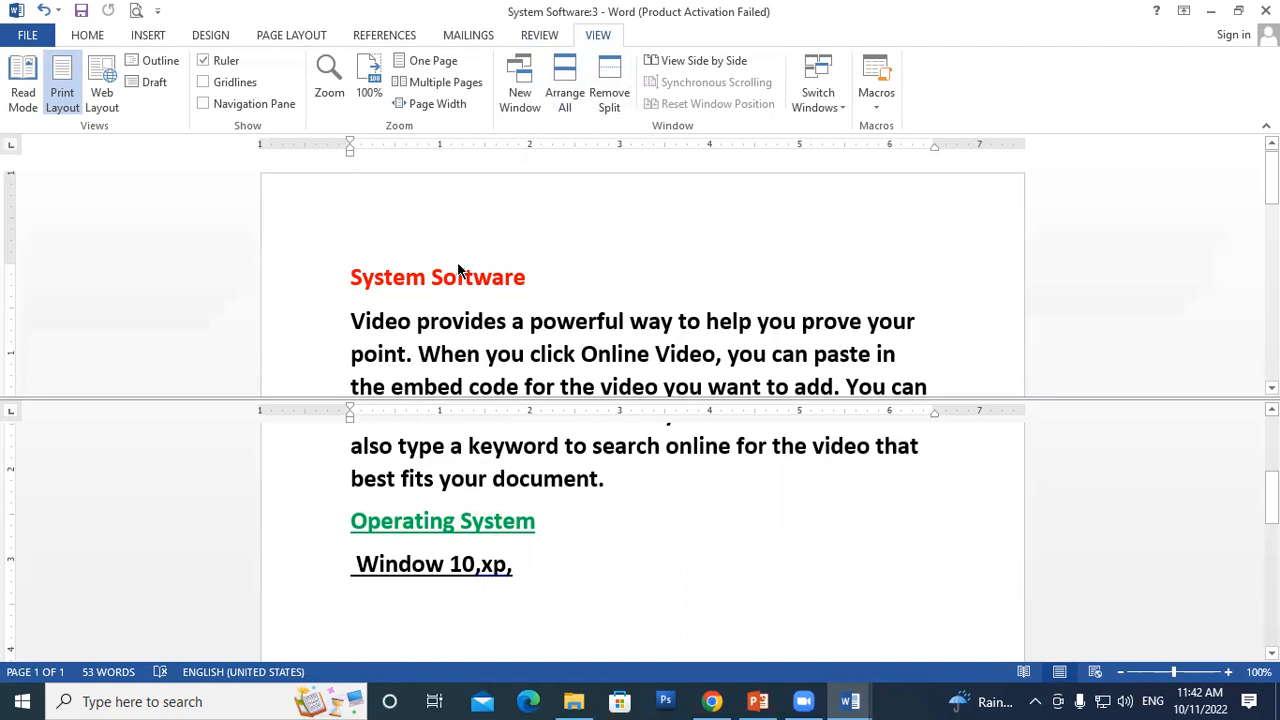
mouse_move(1271, 178)
left_mouse_down()
mouse_move(1271, 305)
mouse_move(1271, 177)
left_mouse_up()
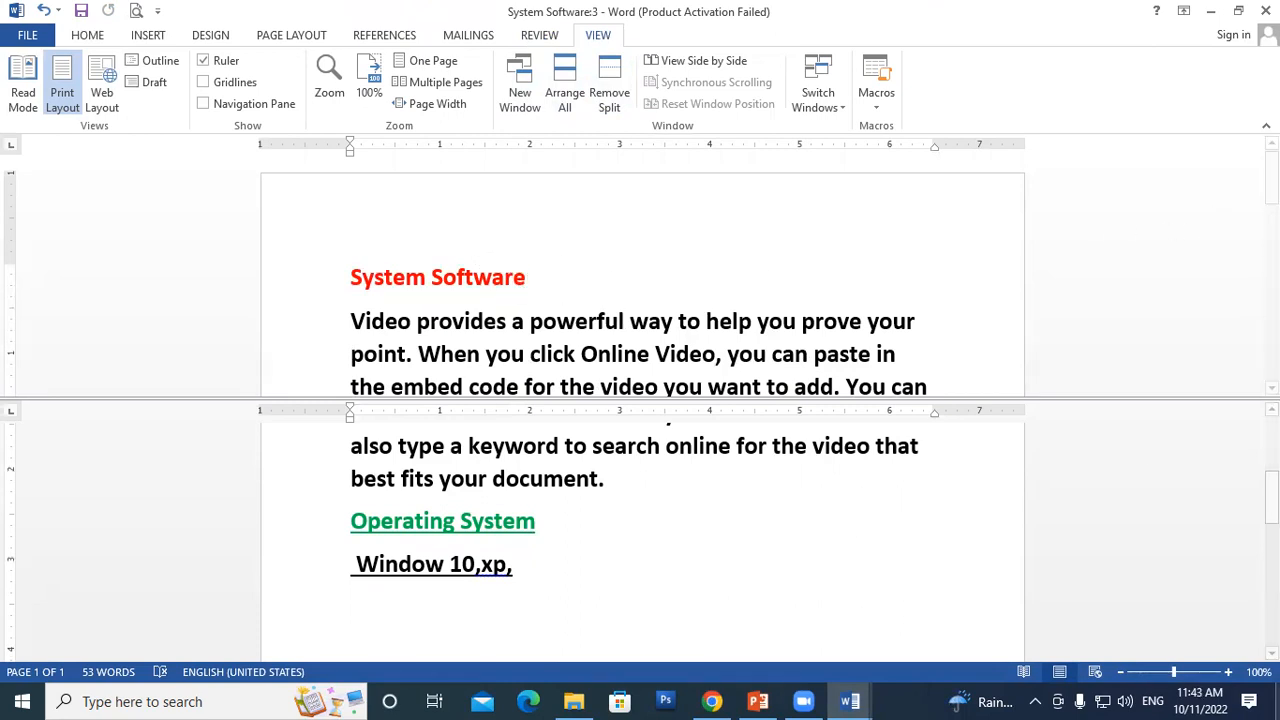
mouse_move(1271, 185)
left_mouse_down()
mouse_move(1271, 260)
mouse_move(1271, 175)
left_mouse_up()
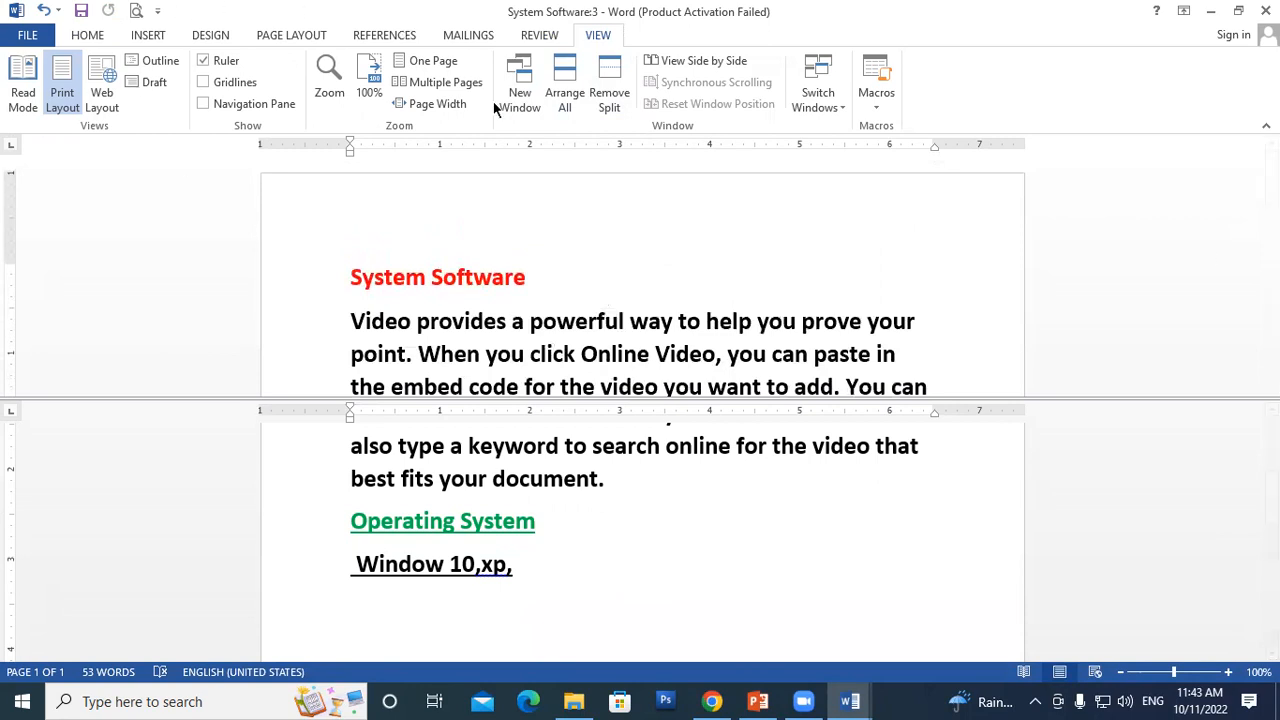
left_click(609, 92)
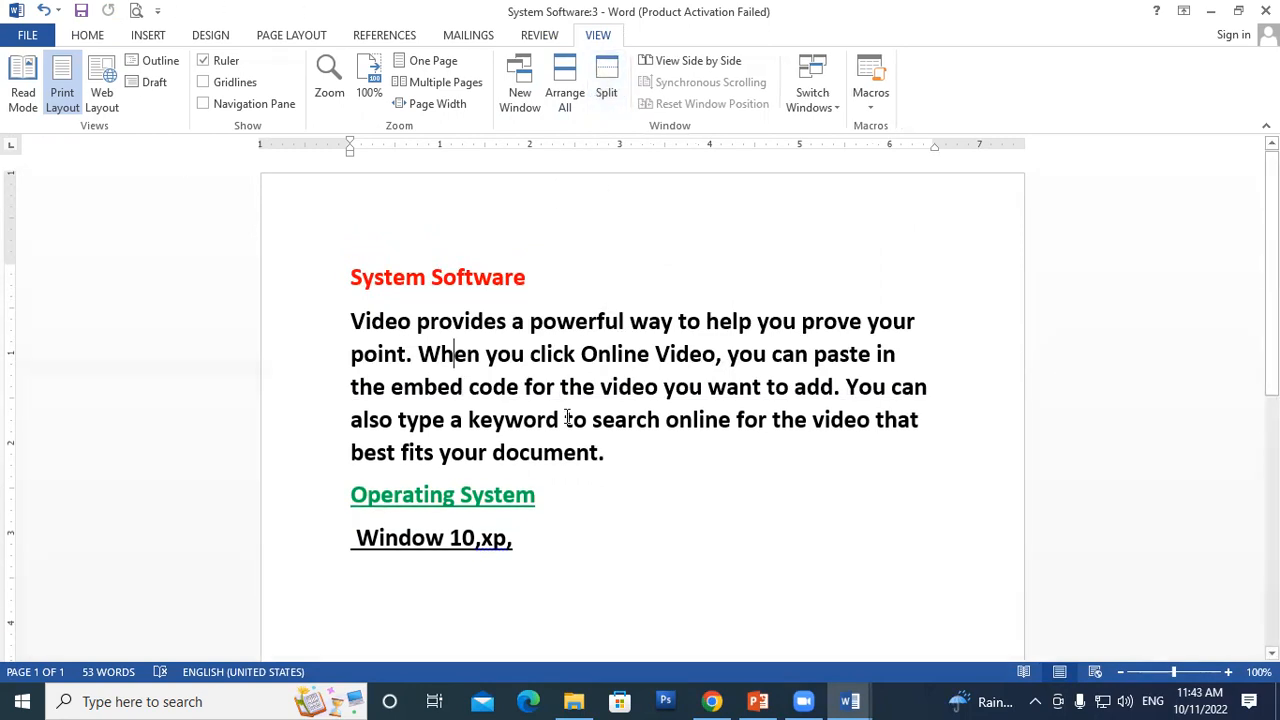
Split the window again from the paragraph's second line, scroll the lower pane up and down, and remove the split.
left_click(351, 350)
left_click(606, 88)
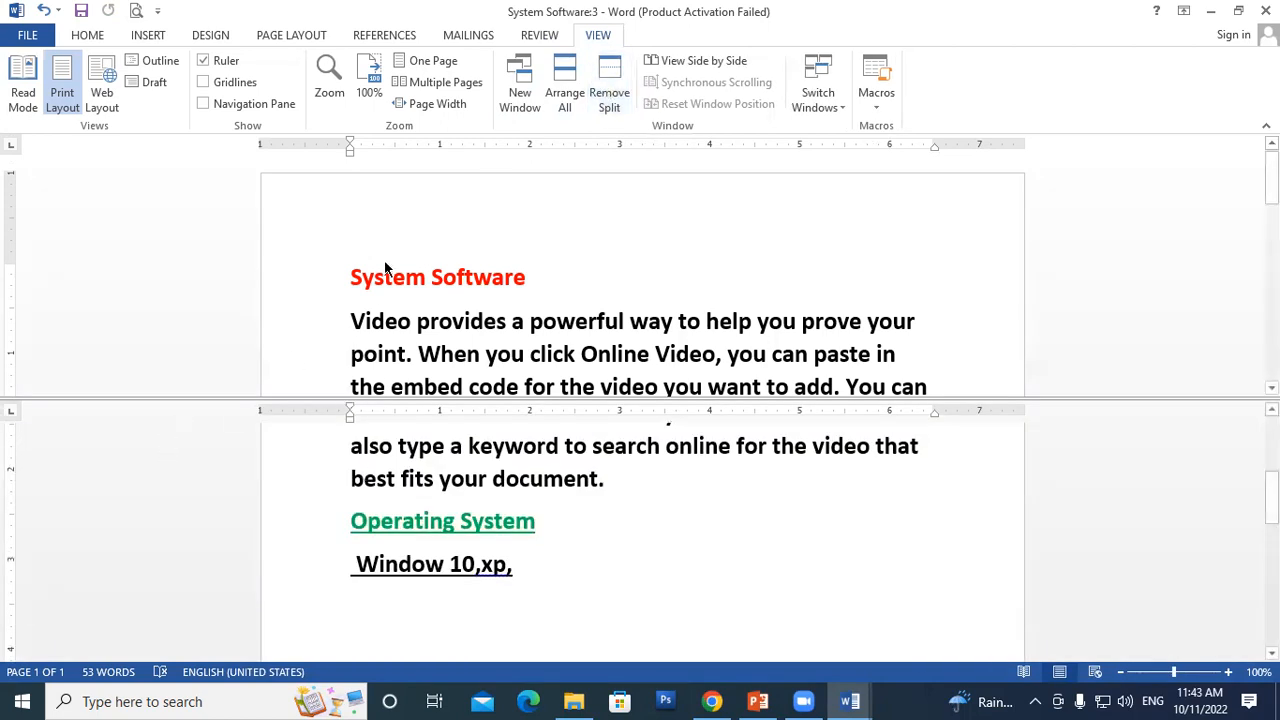
scroll(594, 553, "up", 5)
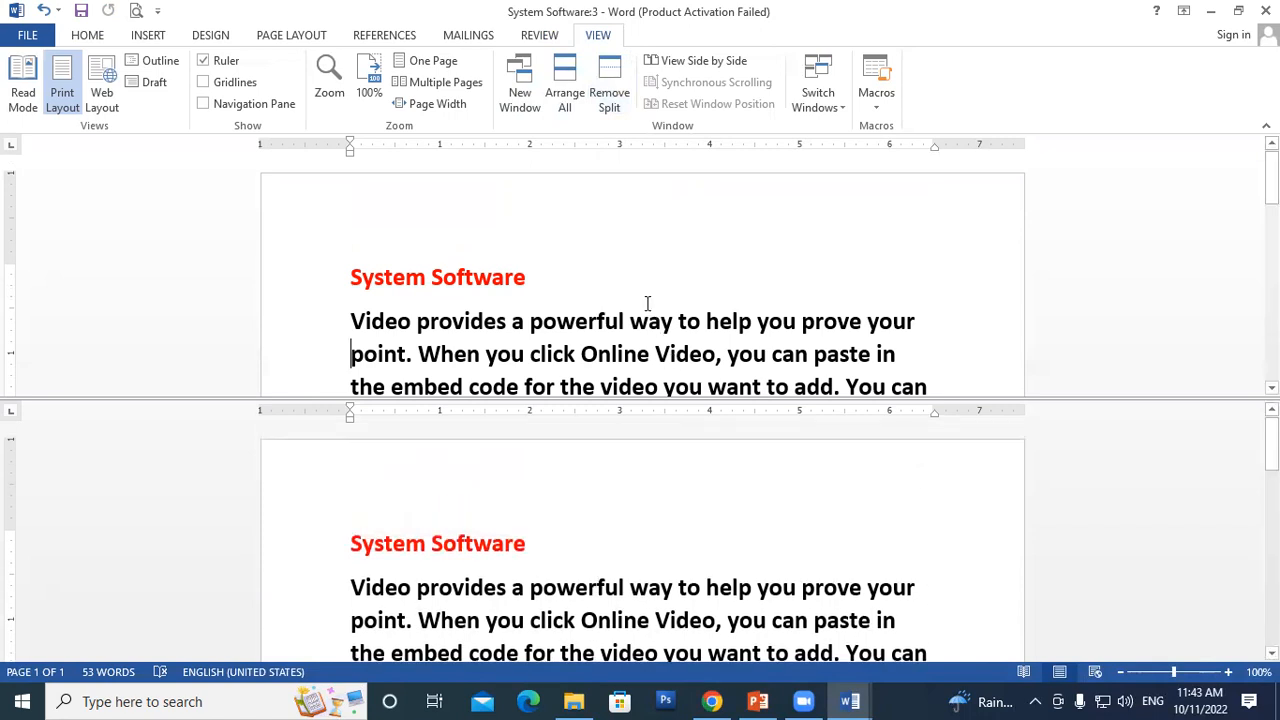
scroll(647, 303, "down", 5)
scroll(647, 303, "down", 1)
scroll(647, 303, "up", 4)
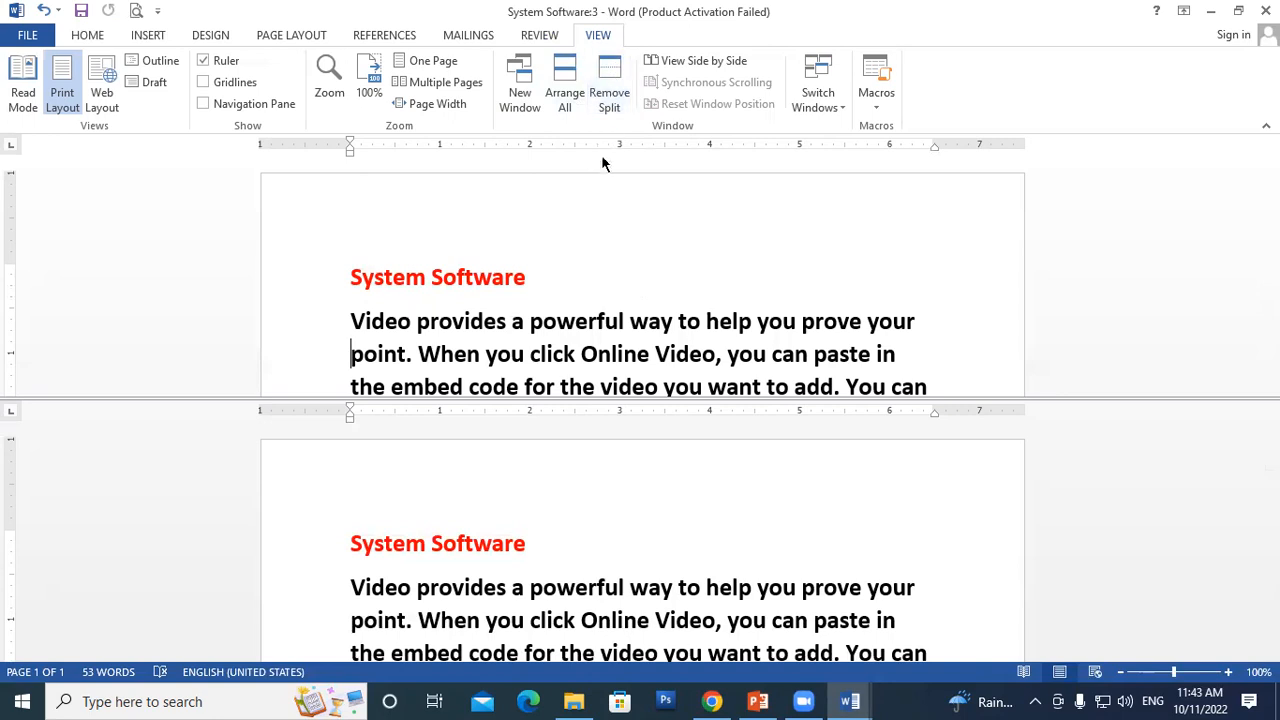
left_click(606, 80)
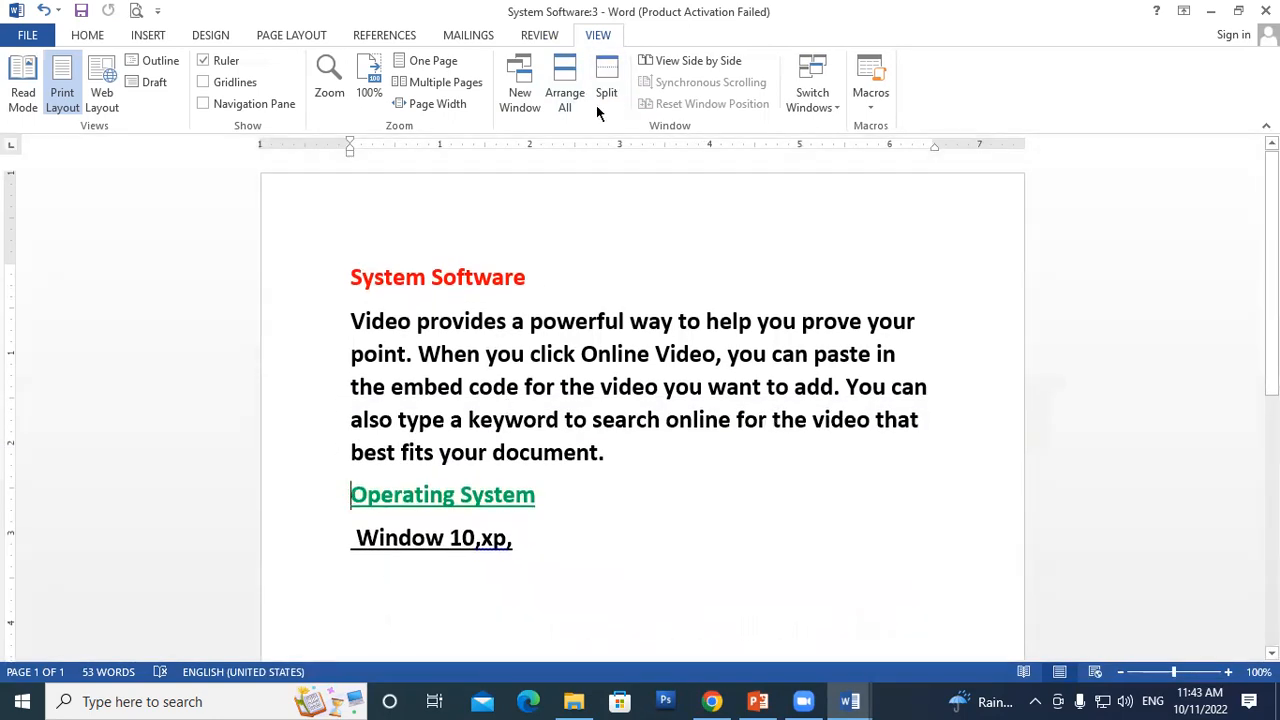
left_click(612, 67)
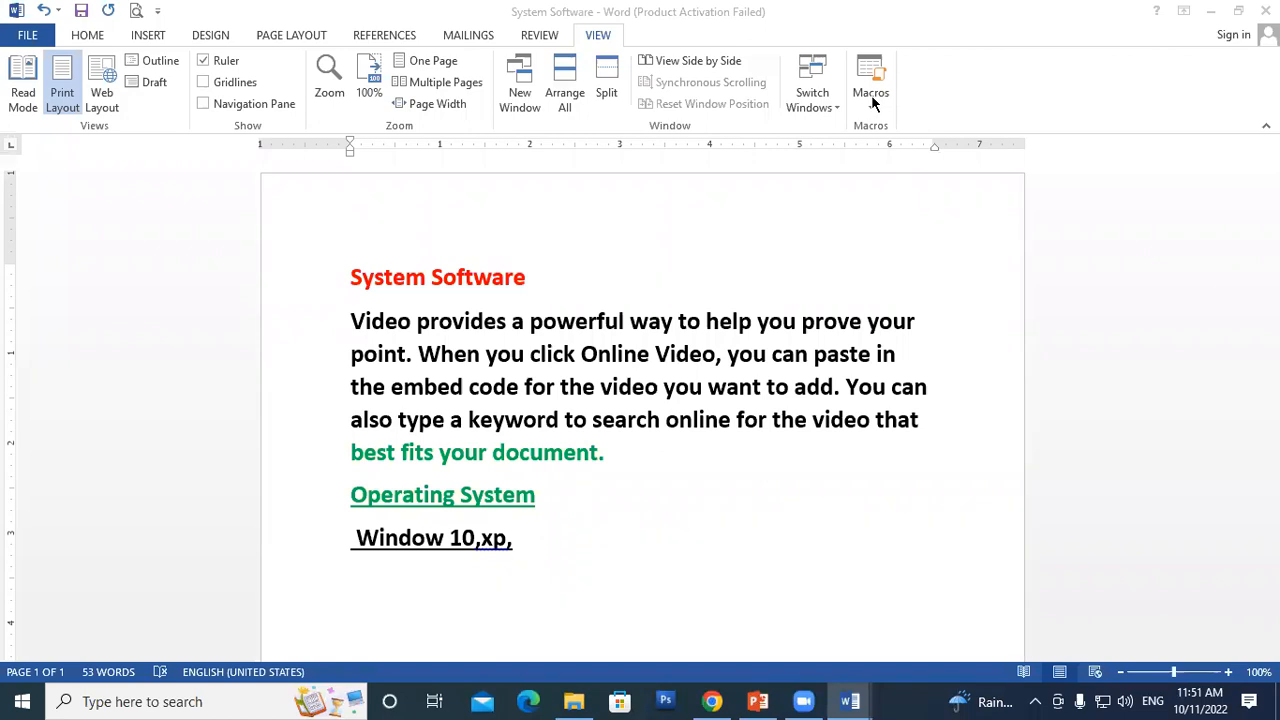
Select all the text from the "System Software" heading to "Window 10,xp," and preview the open Word windows.
left_click(579, 564)
left_click(545, 500)
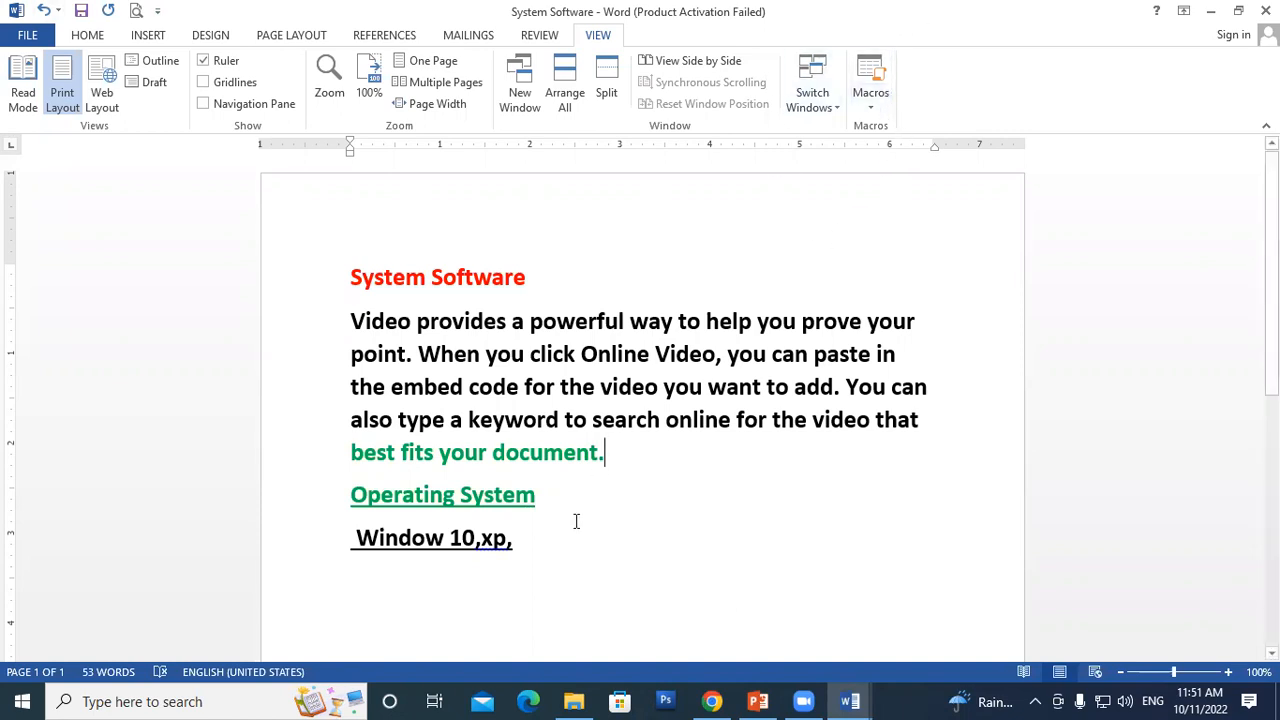
left_click_drag(544, 555, 302, 260)
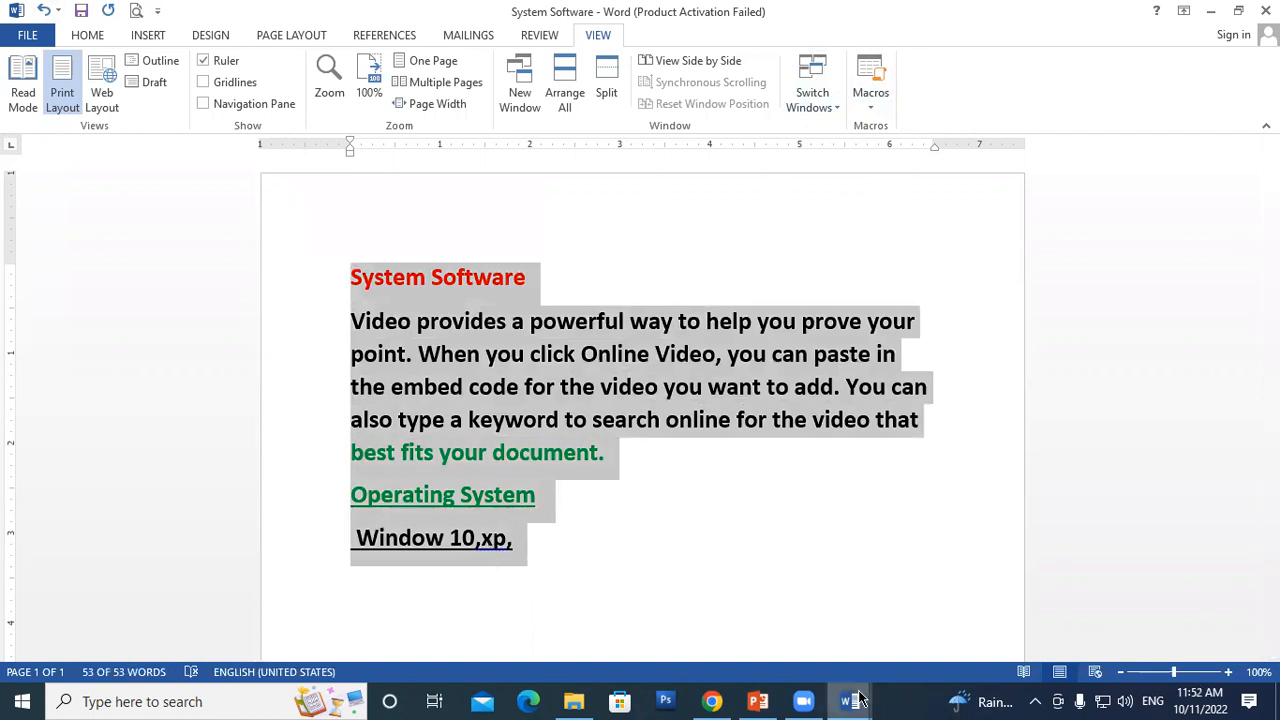
mouse_move(859, 693)
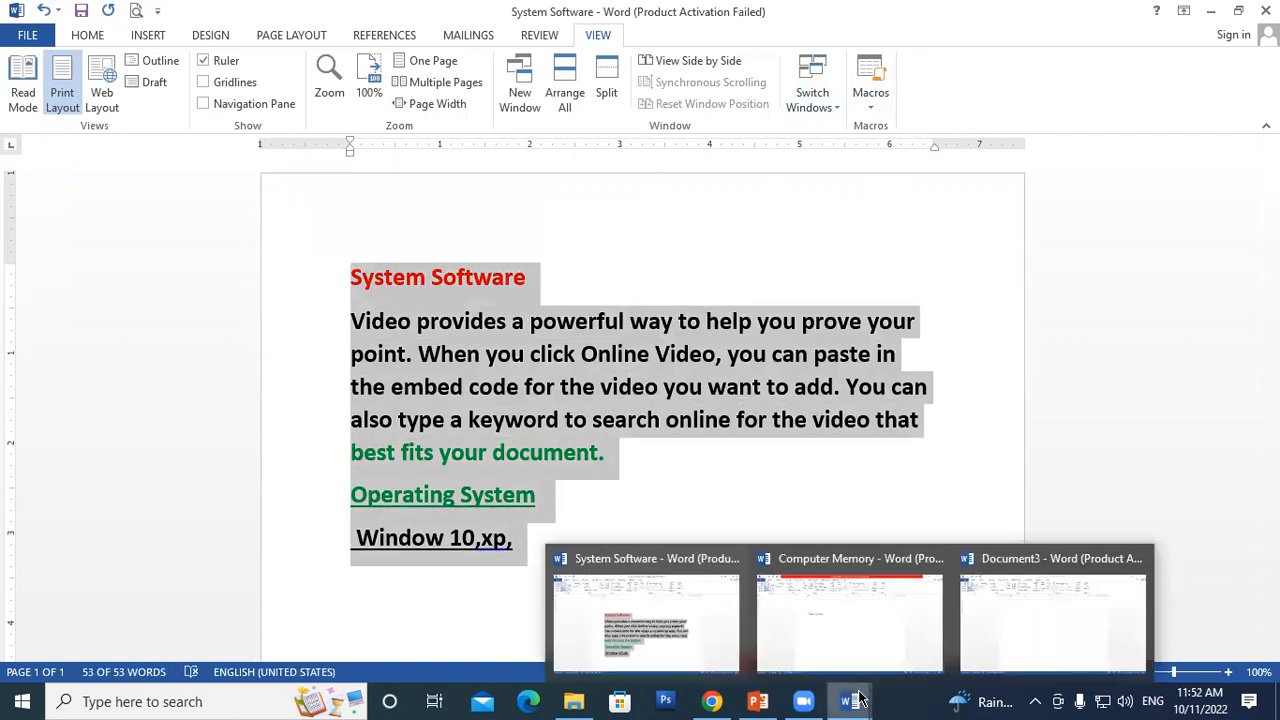
left_click(779, 464)
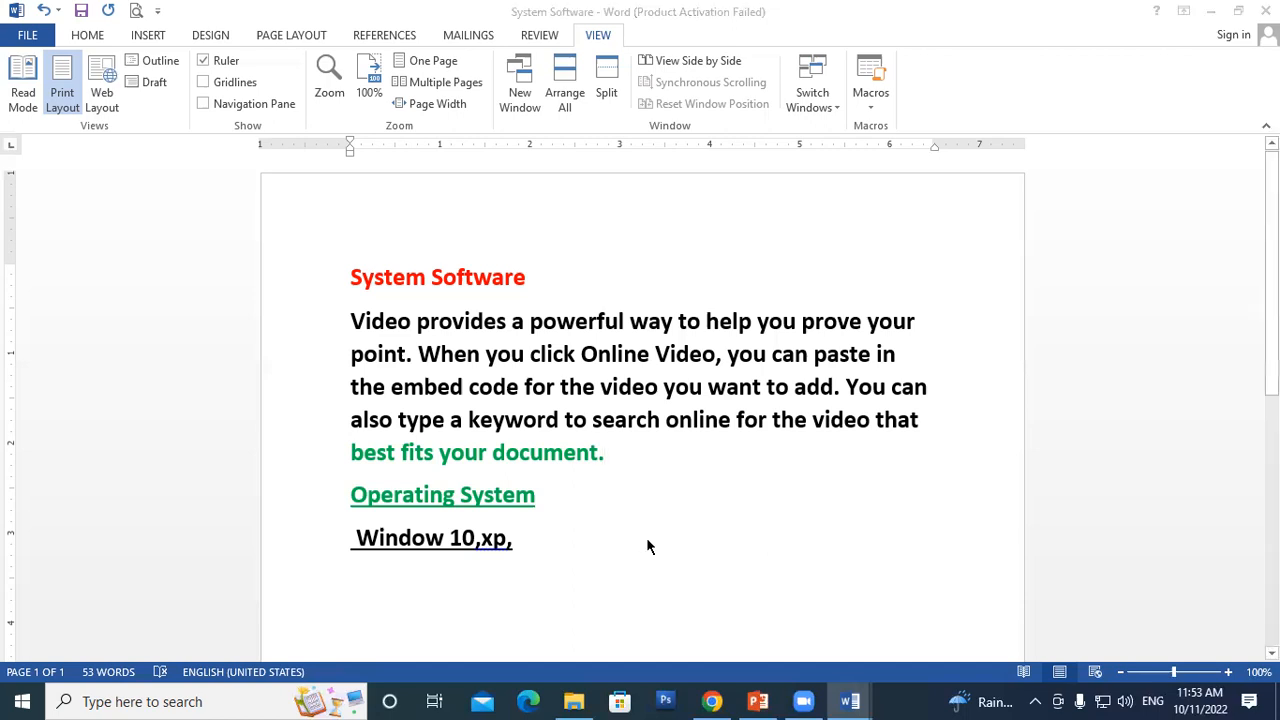
Create a blank document and set up a new macro recording with the name Macro1.
key("ctrl+n")
left_click(600, 38)
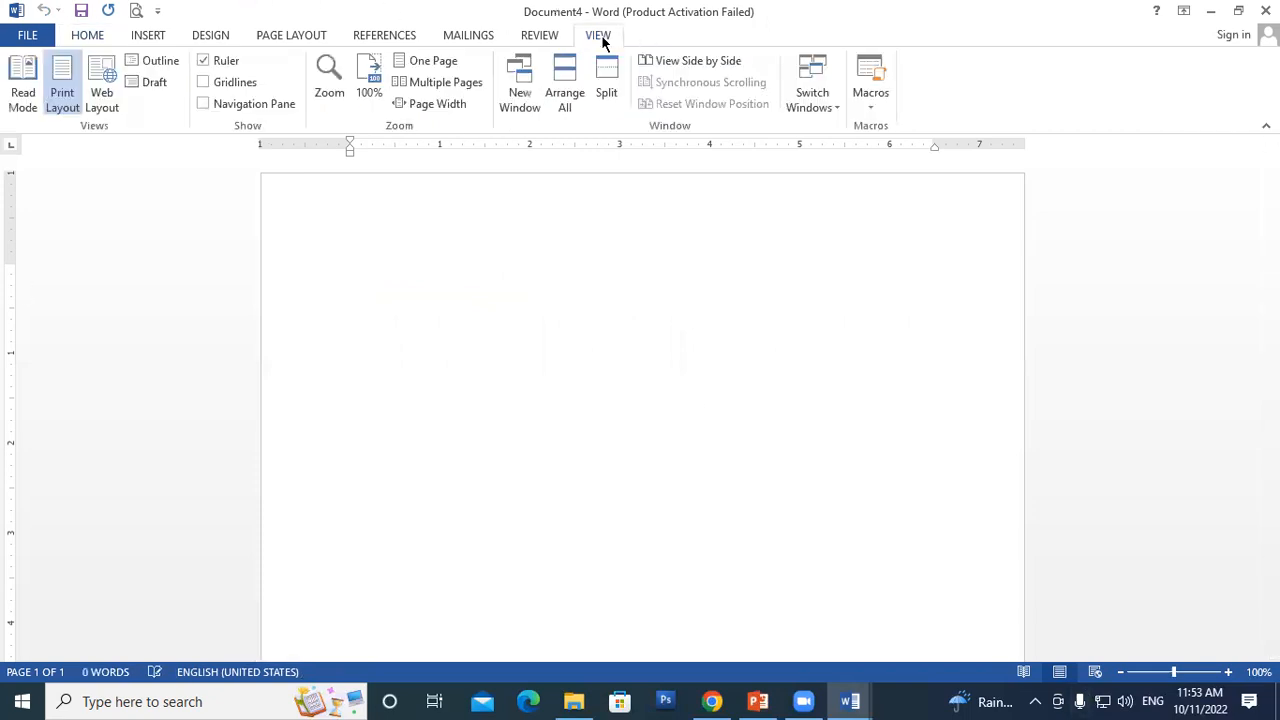
left_click(869, 108)
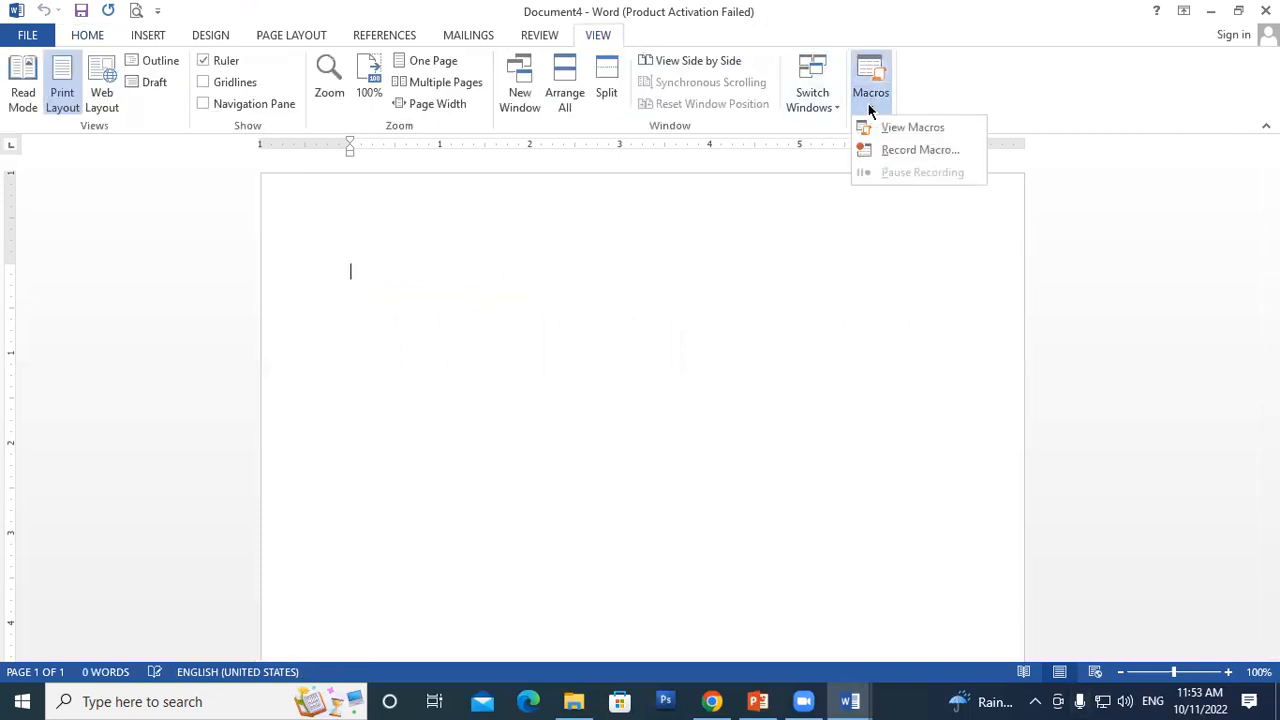
left_click(908, 150)
left_click_drag(554, 207, 413, 61)
left_click(371, 101)
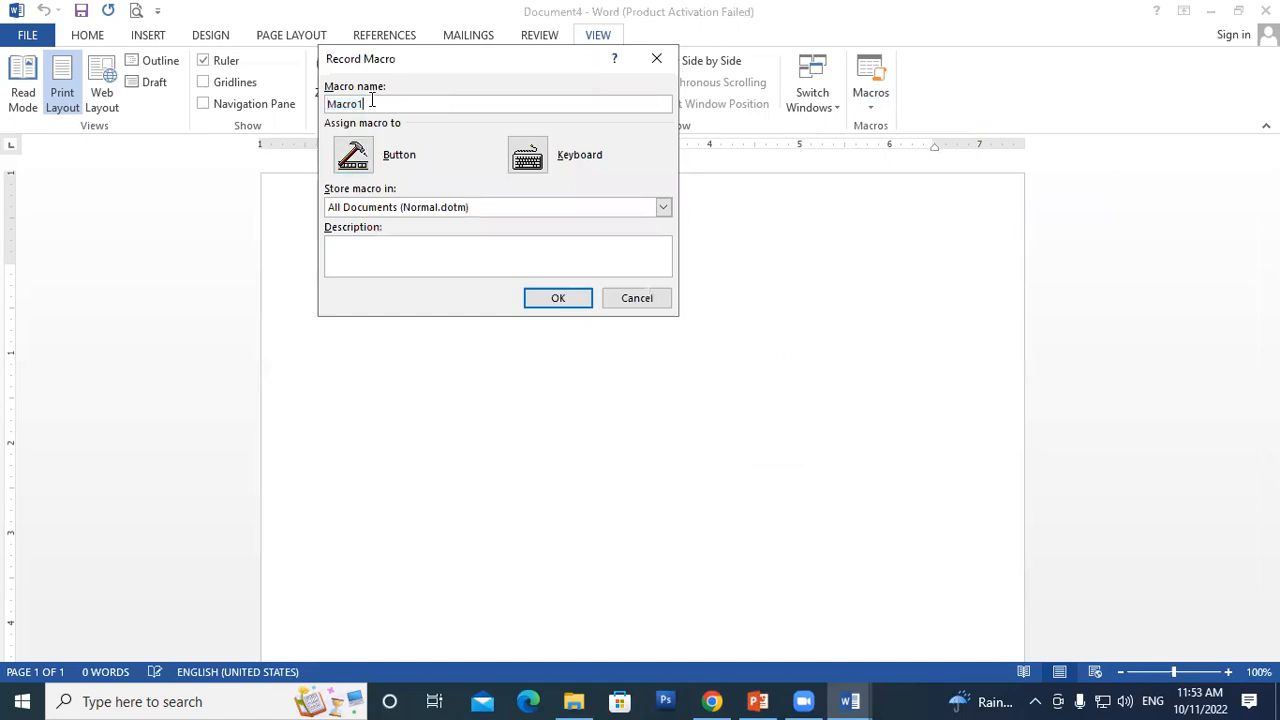
Assign the F3 shortcut key to Macro1, saved in Normal, and start recording.
left_click(527, 150)
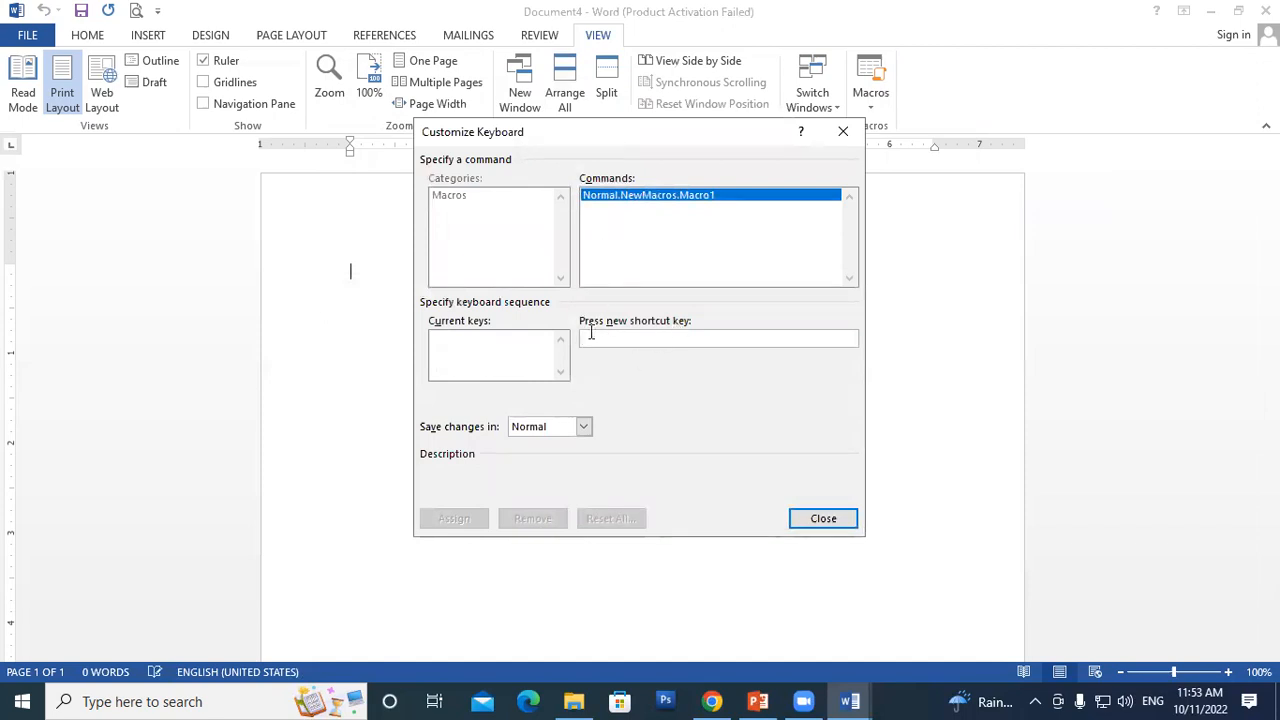
key("F5")
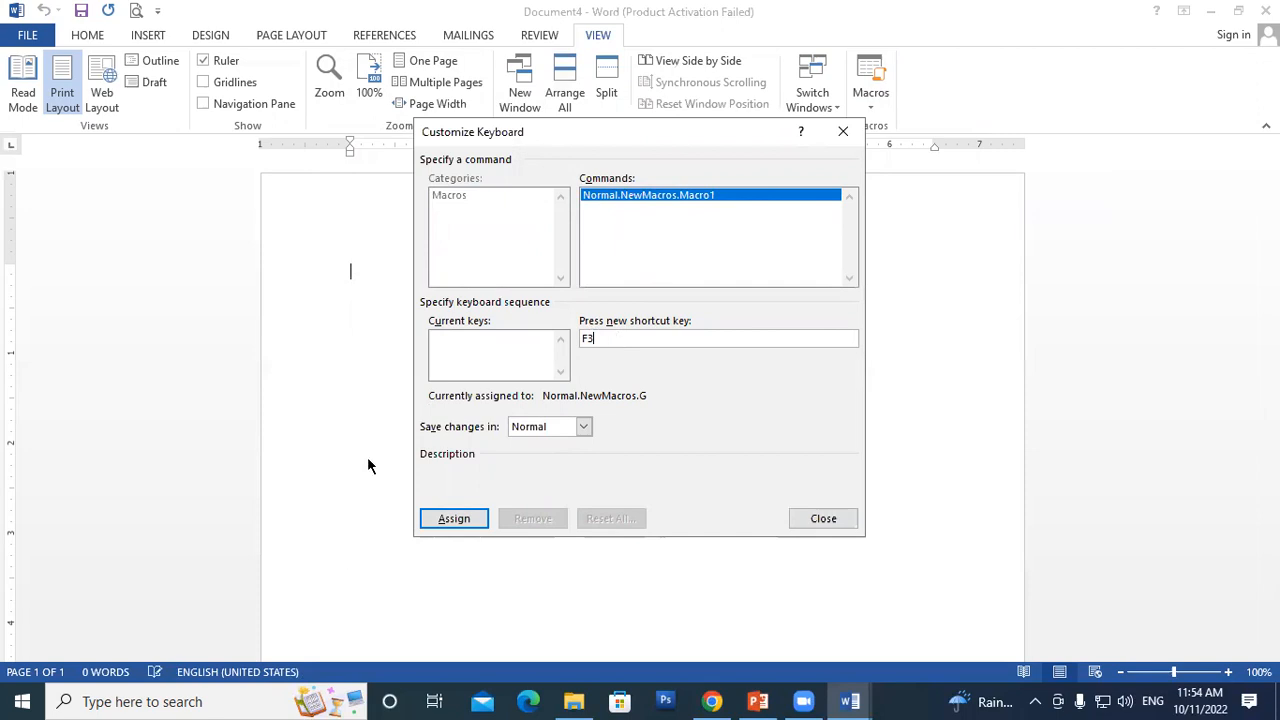
left_click(455, 518)
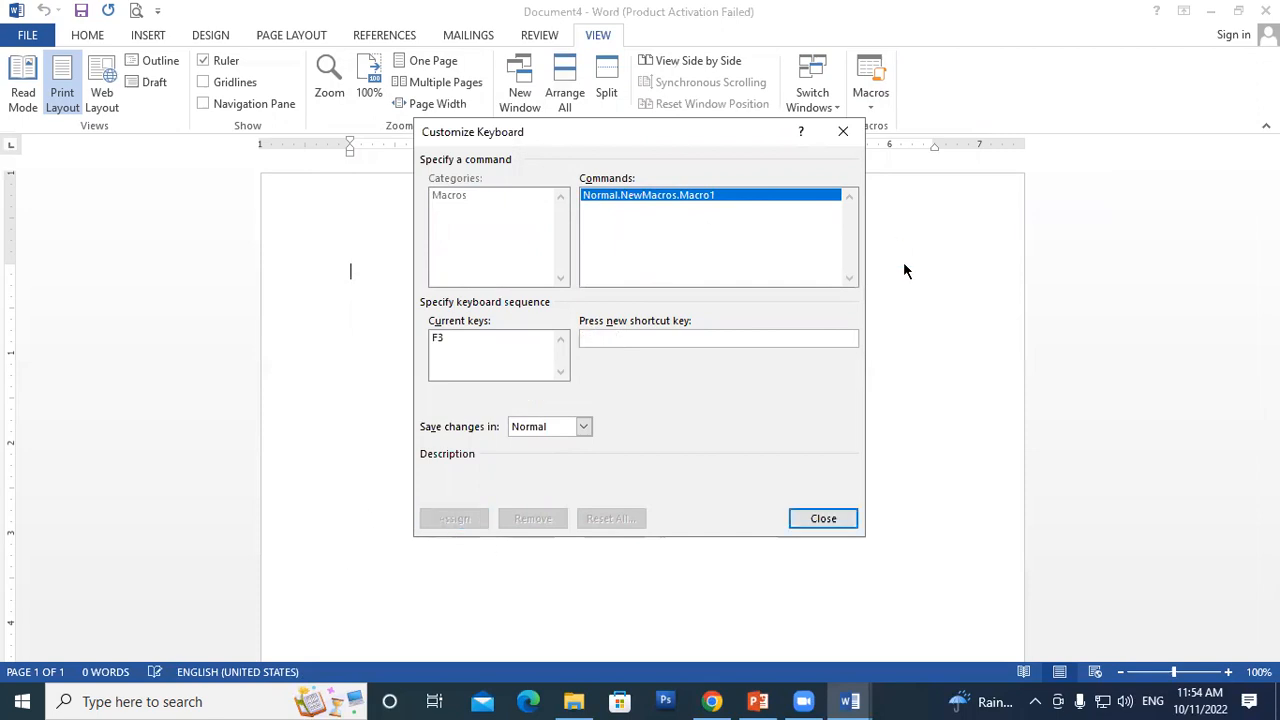
left_click(822, 518)
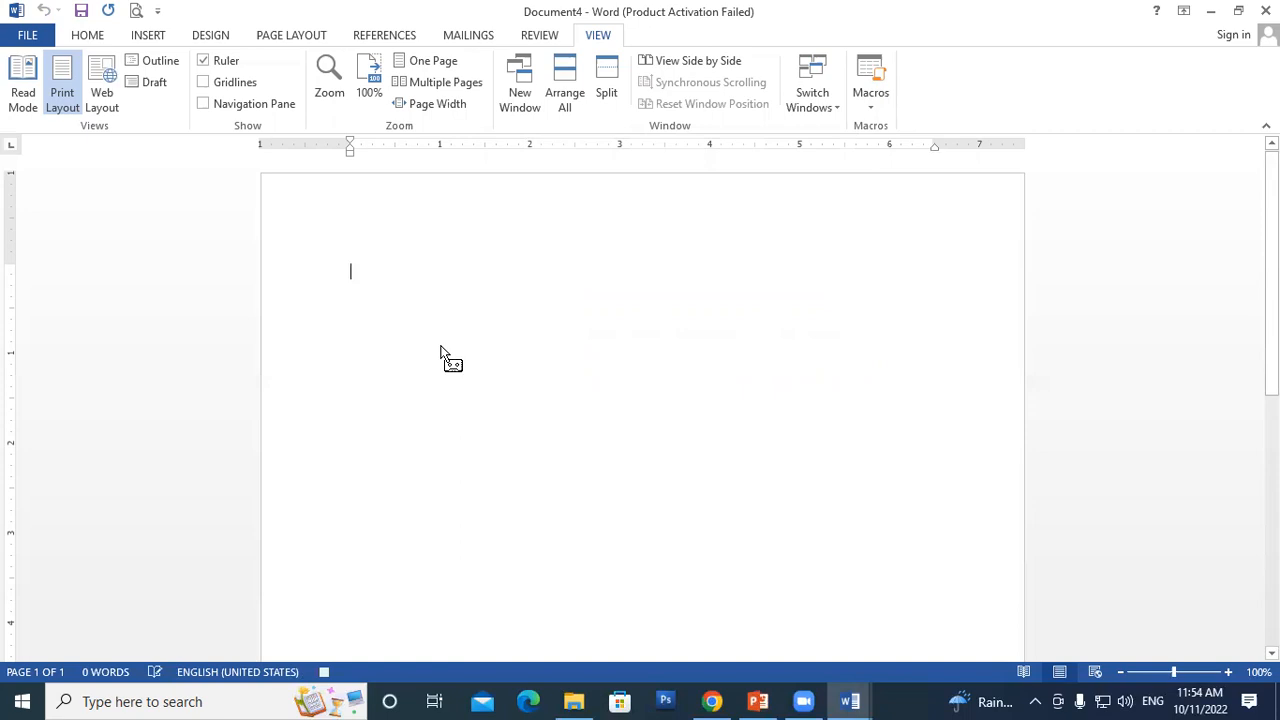
Enter "Gayatri Institute of Technology" on the first line and "Padrauna Kushinagar" on the second while the macro records.
type("Gayatri ")
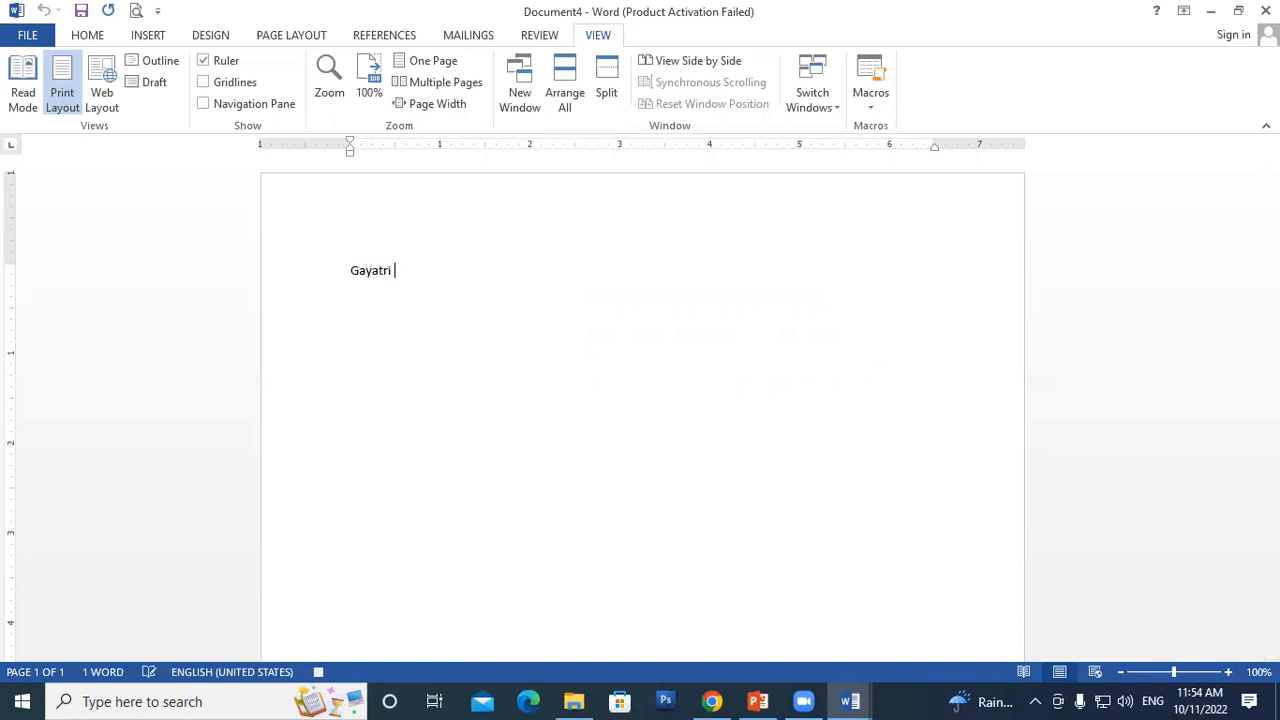
type("Instiut")
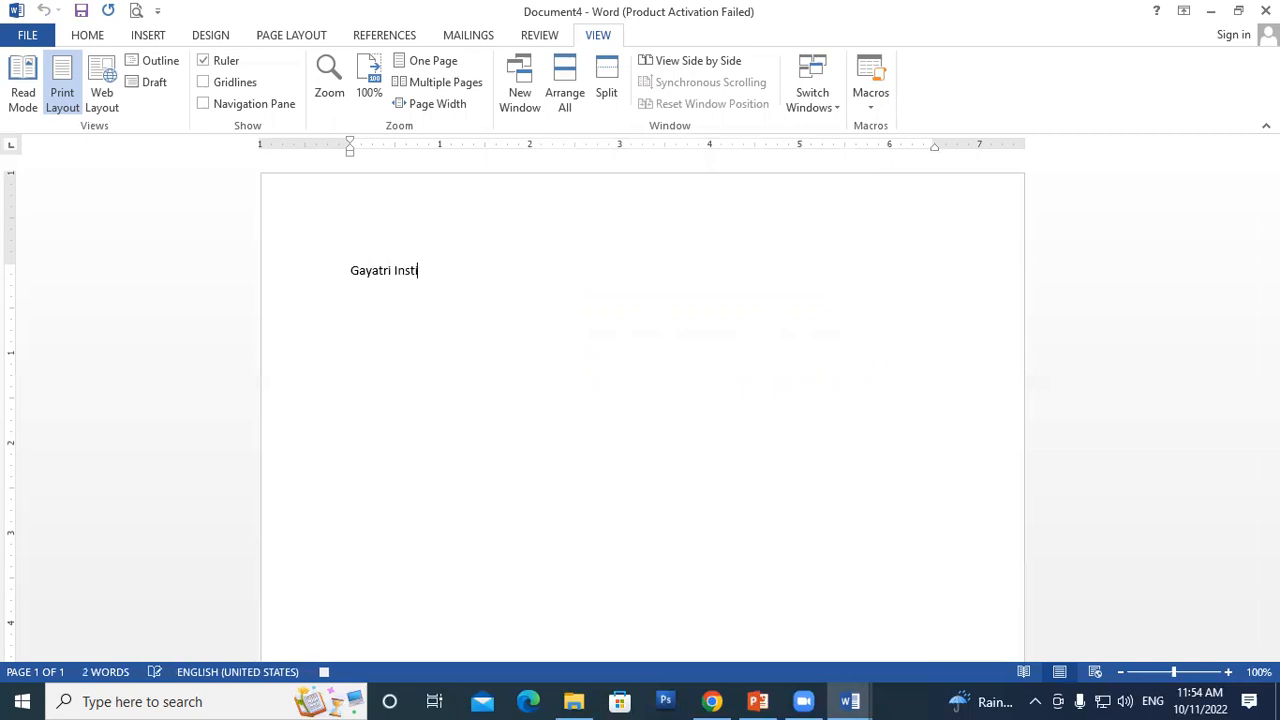
key("BackSpace")
key("BackSpace")
type("ute o f")
key("BackSpace")
key("BackSpace")
type("f Technology")
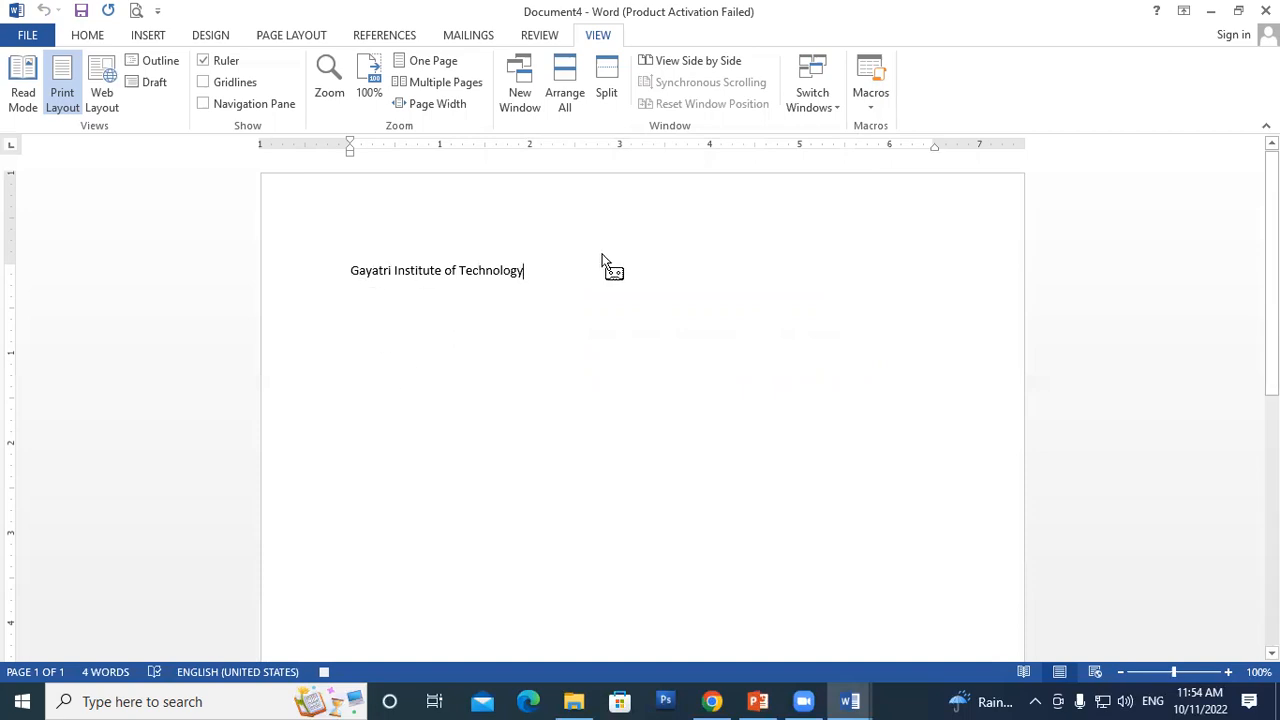
key("Return")
type("Padrauna Kushinagar")
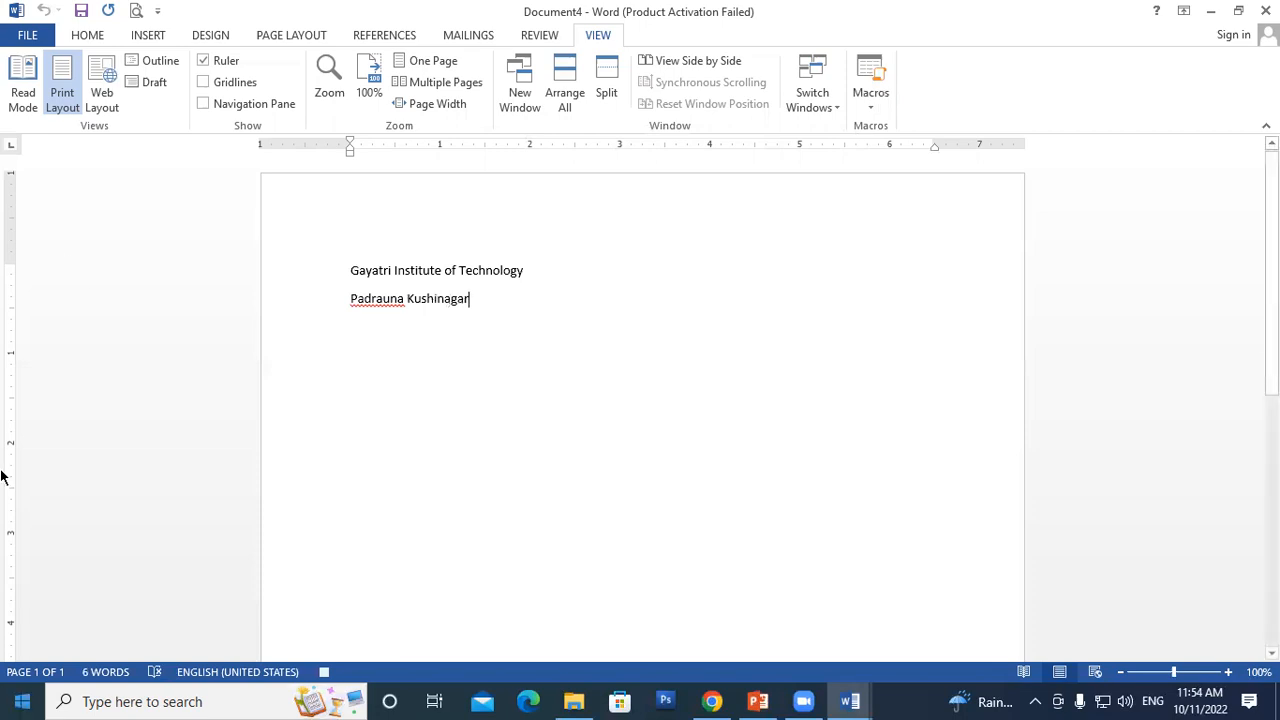
Stop the macro recording and check the list of saved macros.
left_click(877, 103)
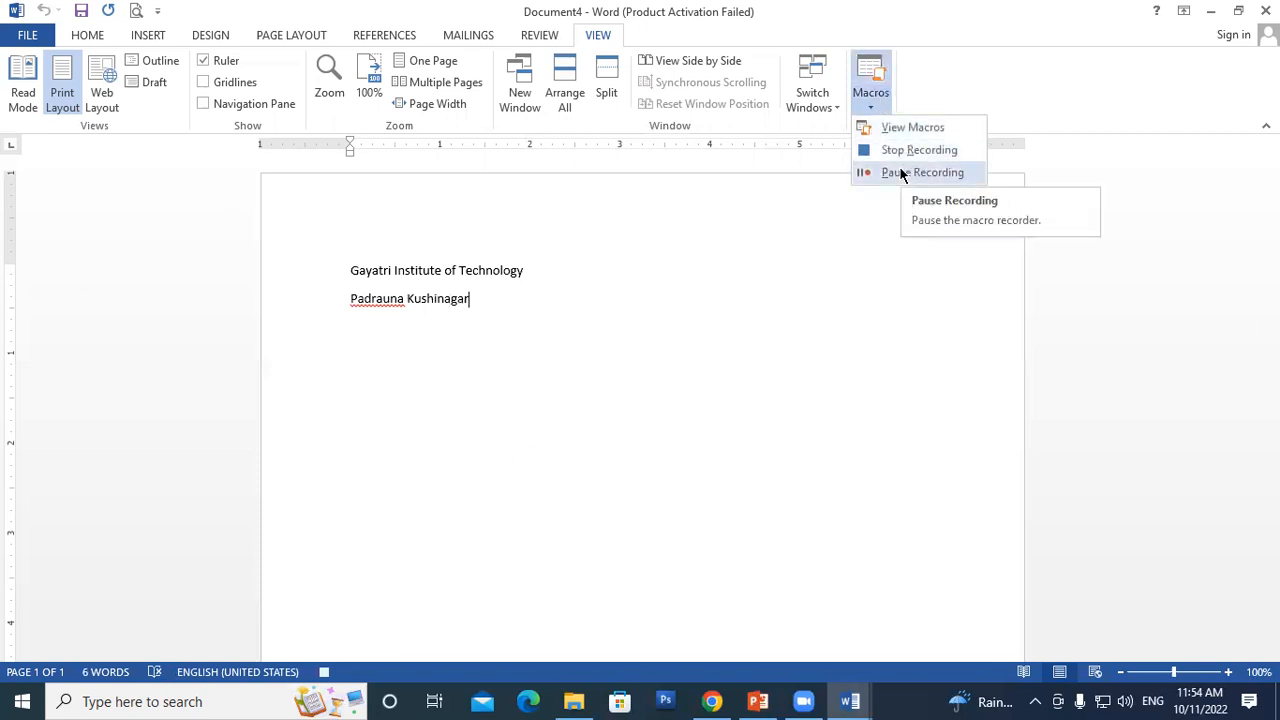
left_click(891, 150)
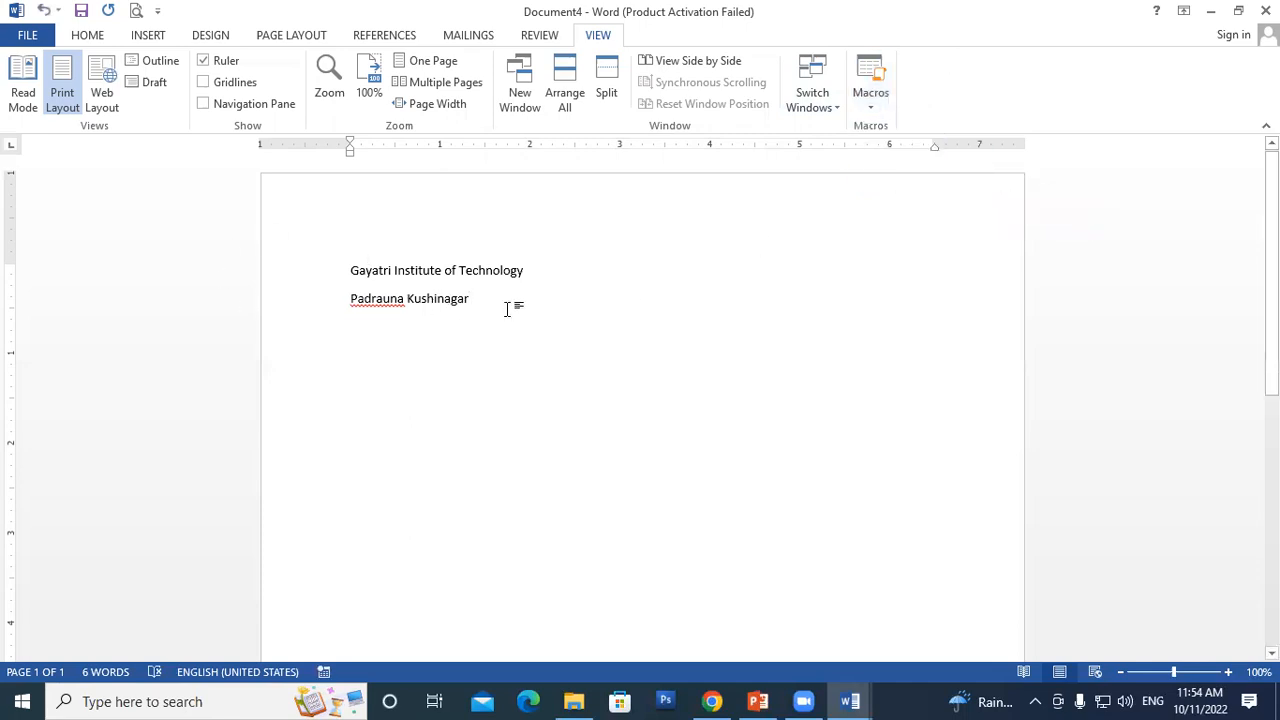
left_click(870, 95)
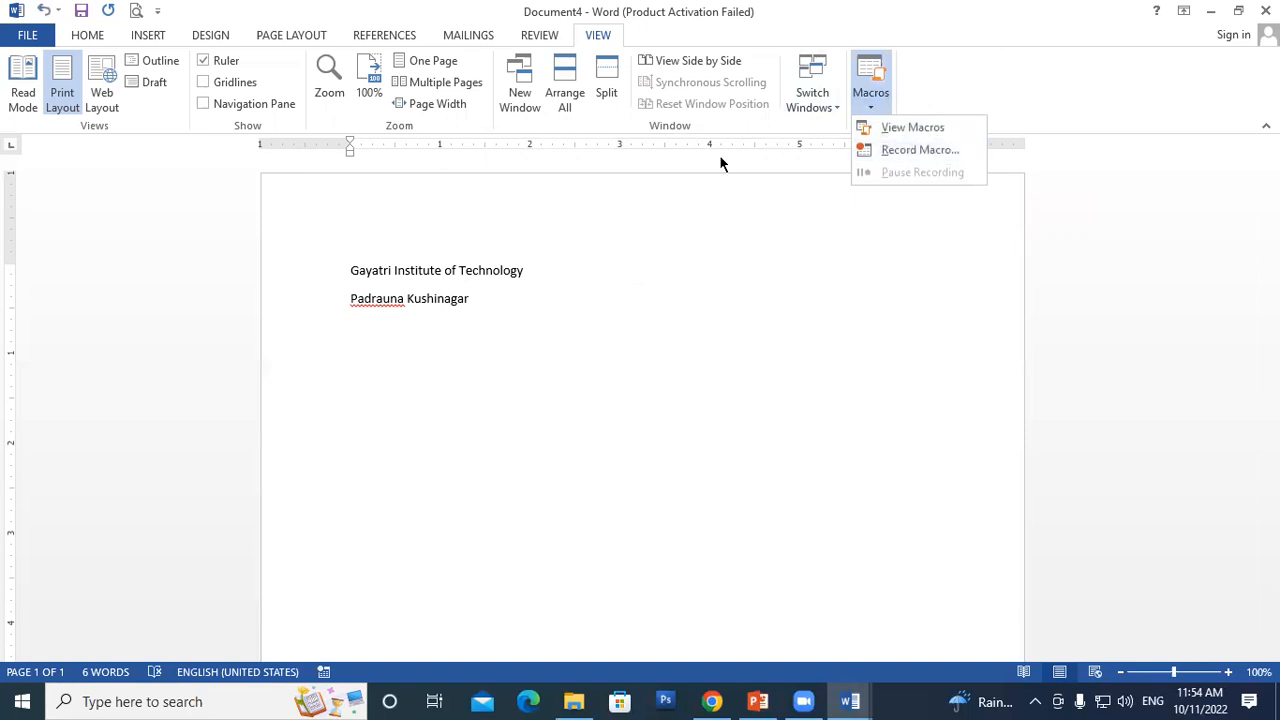
left_click(967, 128)
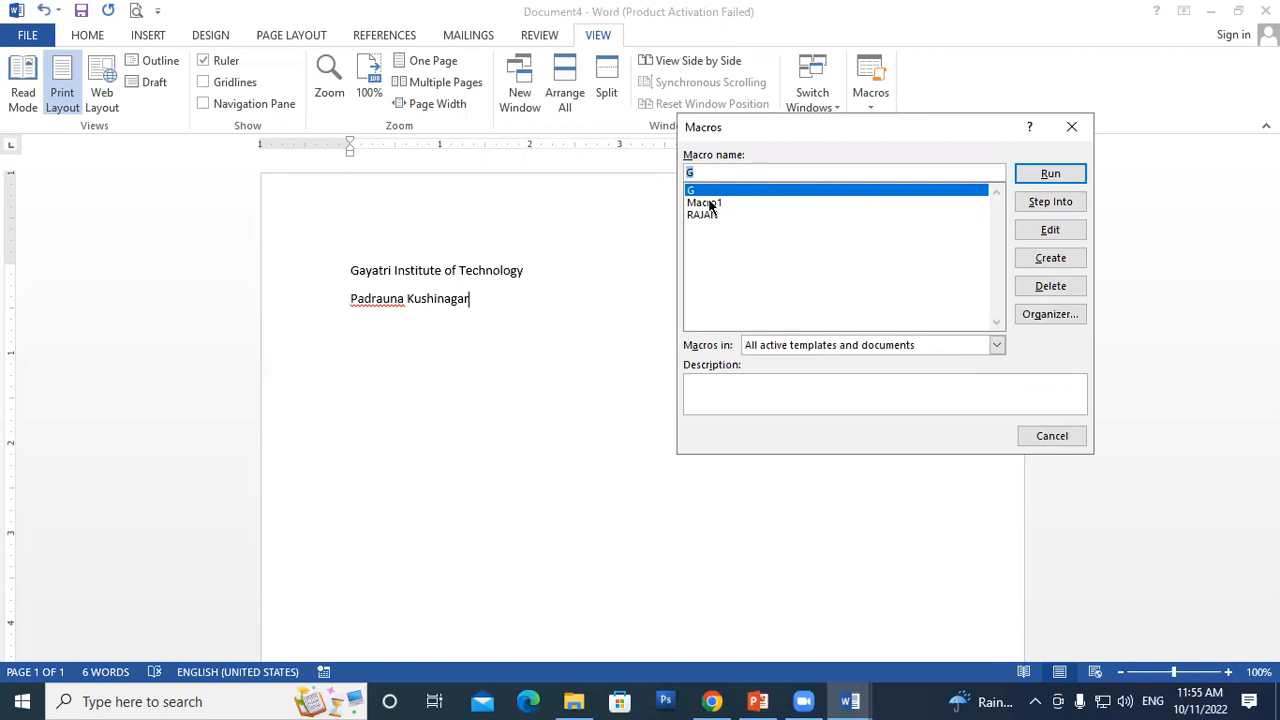
left_click(1072, 128)
Create another blank document and run Macro1 in it from the list of saved macros.
key("ctrl+n")
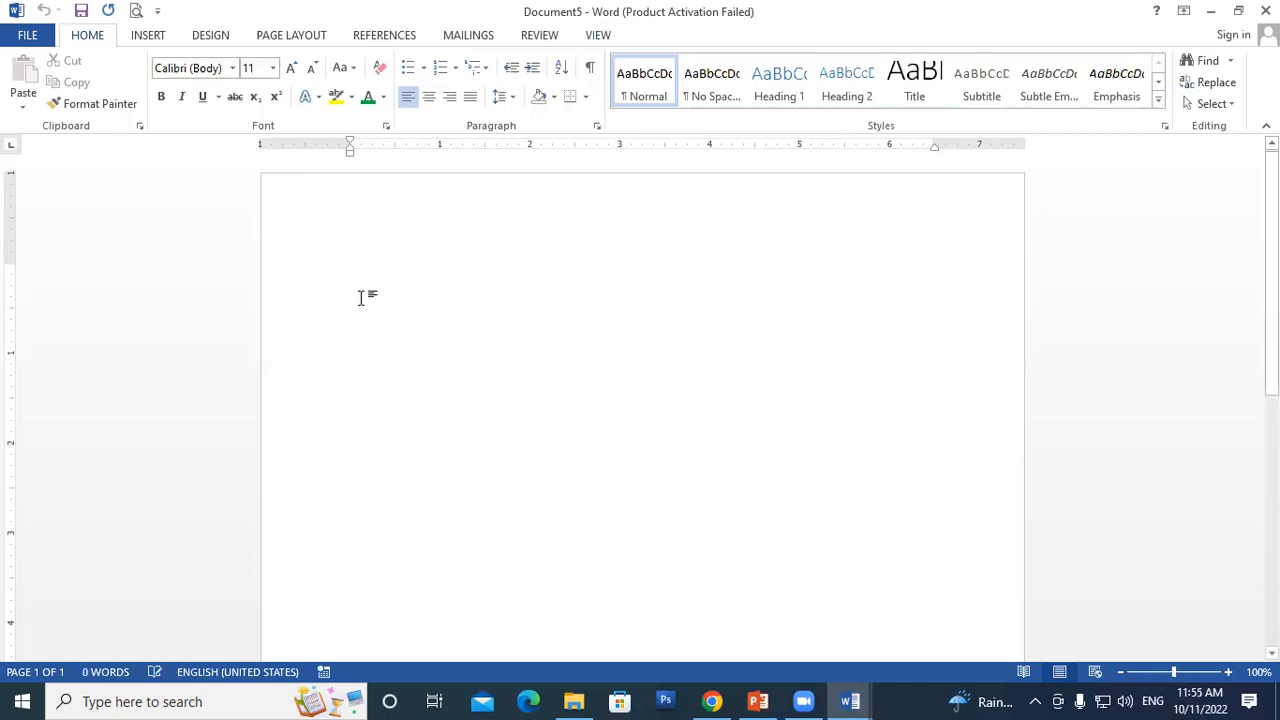
left_click(599, 36)
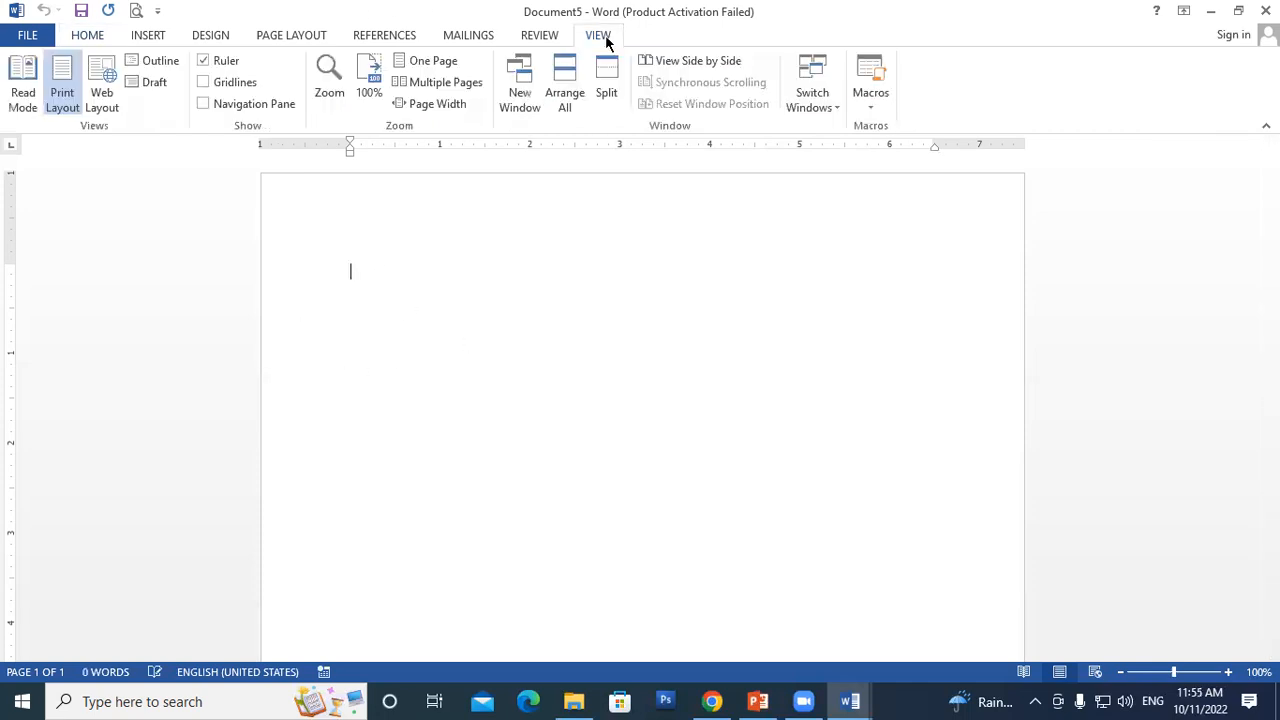
left_click(870, 100)
left_click(893, 128)
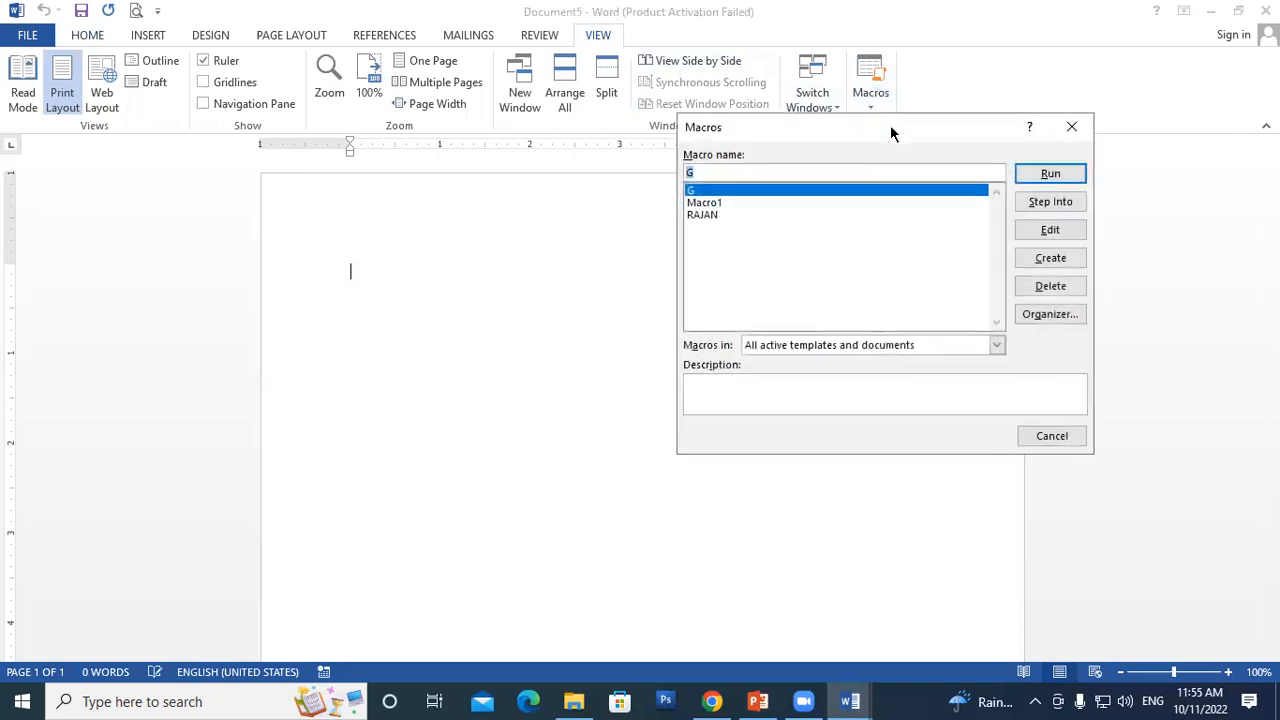
left_click(712, 204)
left_click(1058, 176)
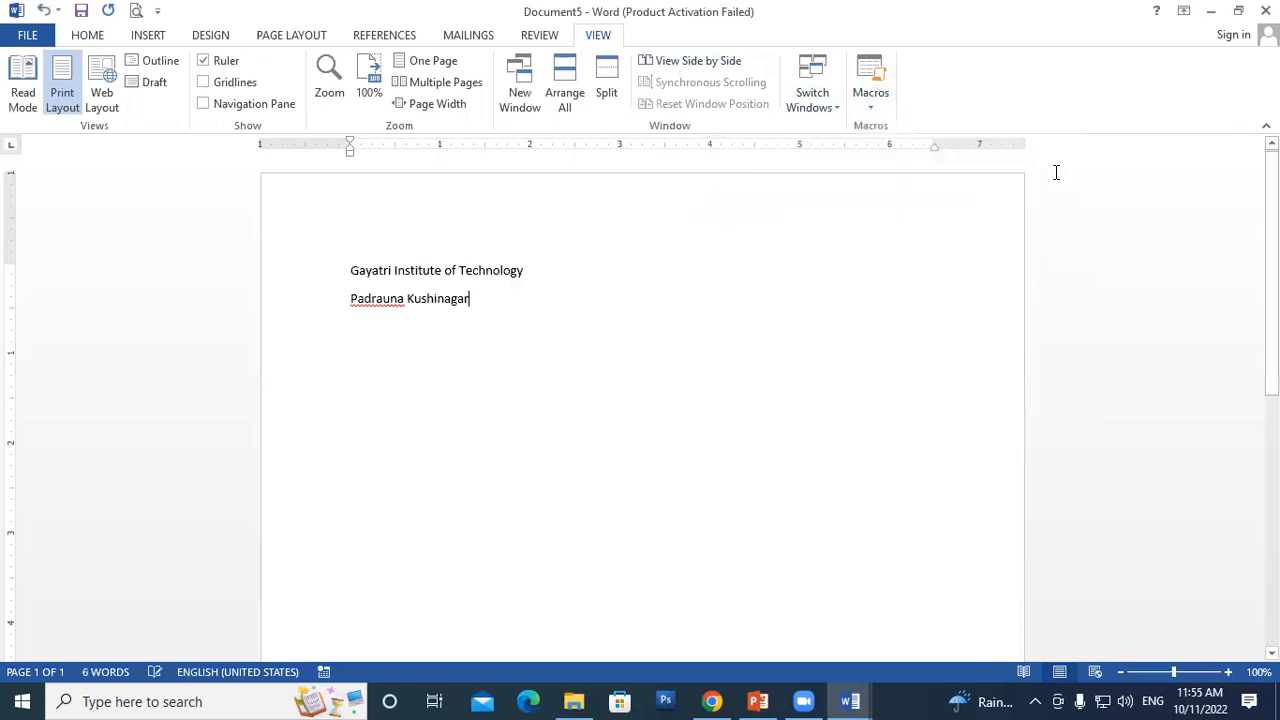
Create a further blank document and insert the lines "Gayatri Institute of Technology" and "Padrauna Kushinagar".
key("ctrl+n")
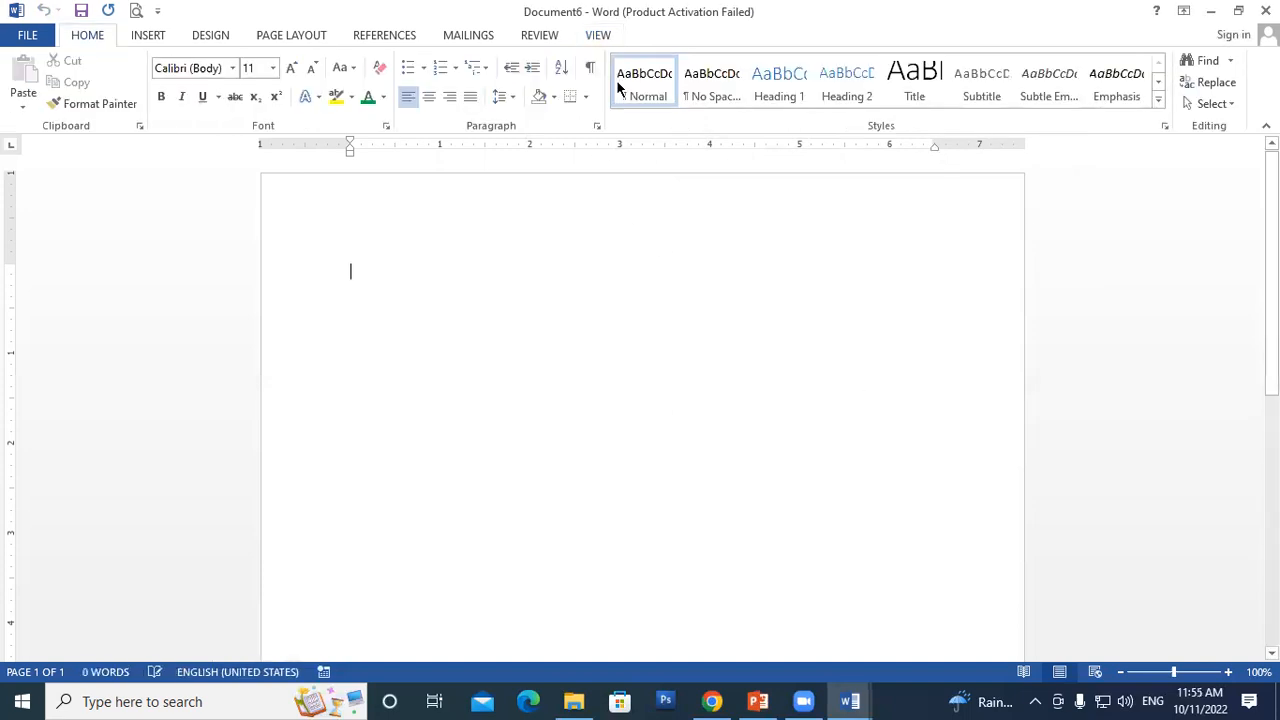
left_click(598, 35)
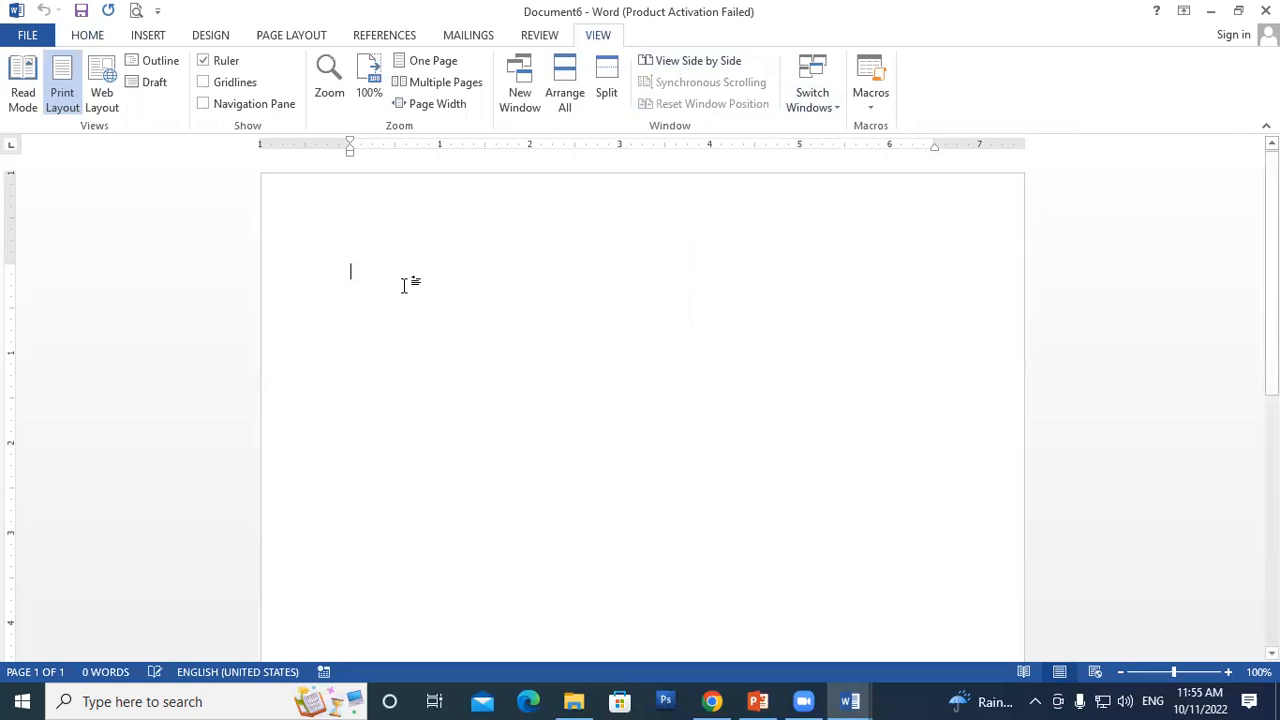
type("Gayatri Institute of Technology Padrauna Kushinagar")
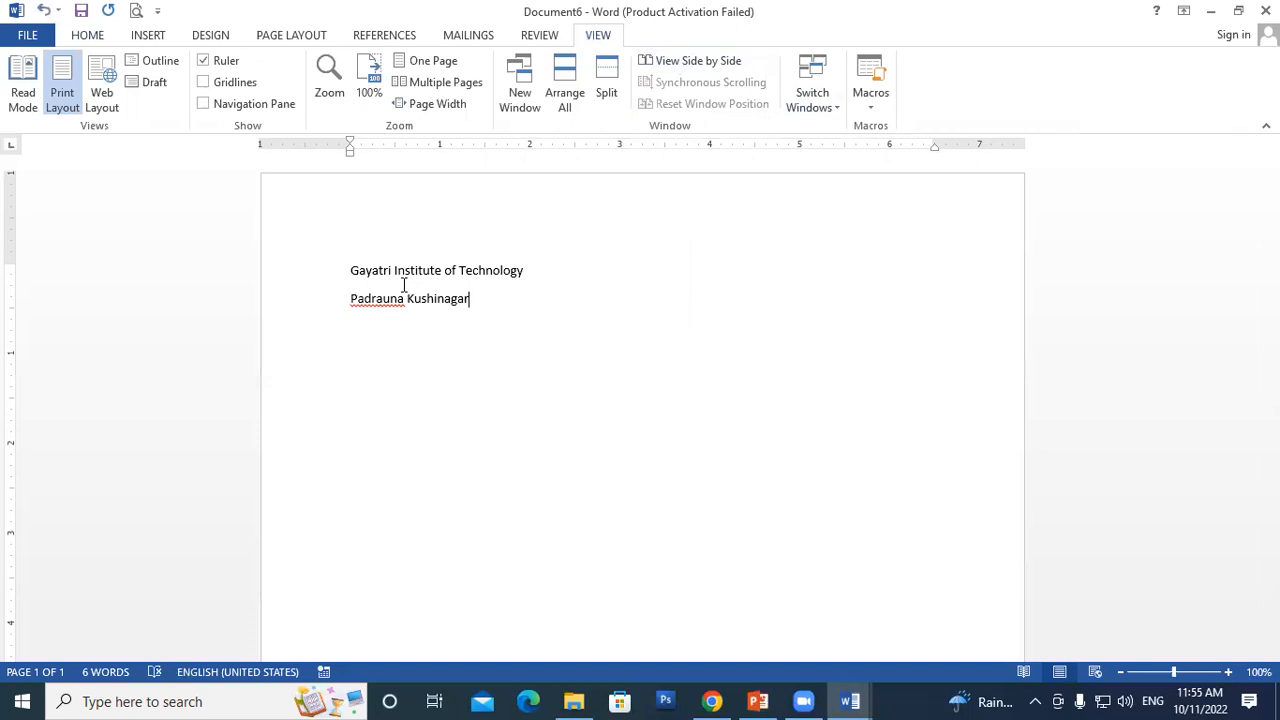
left_click(871, 104)
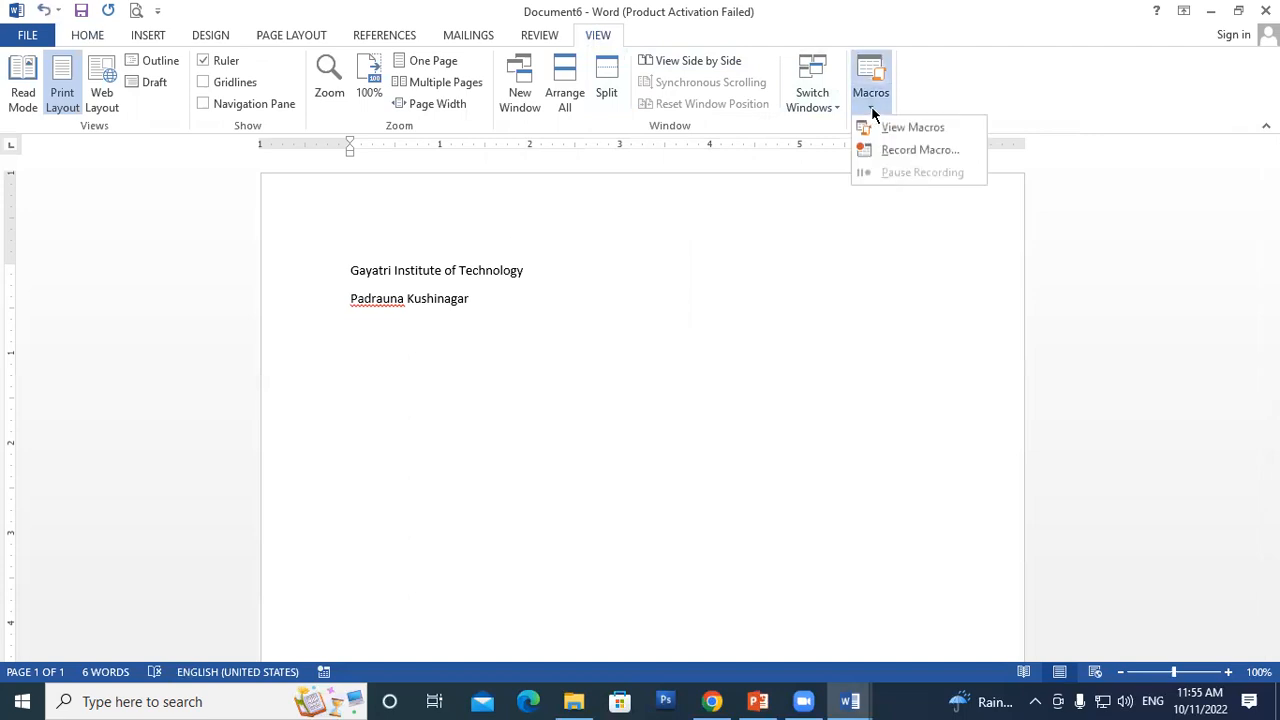
left_click(907, 130)
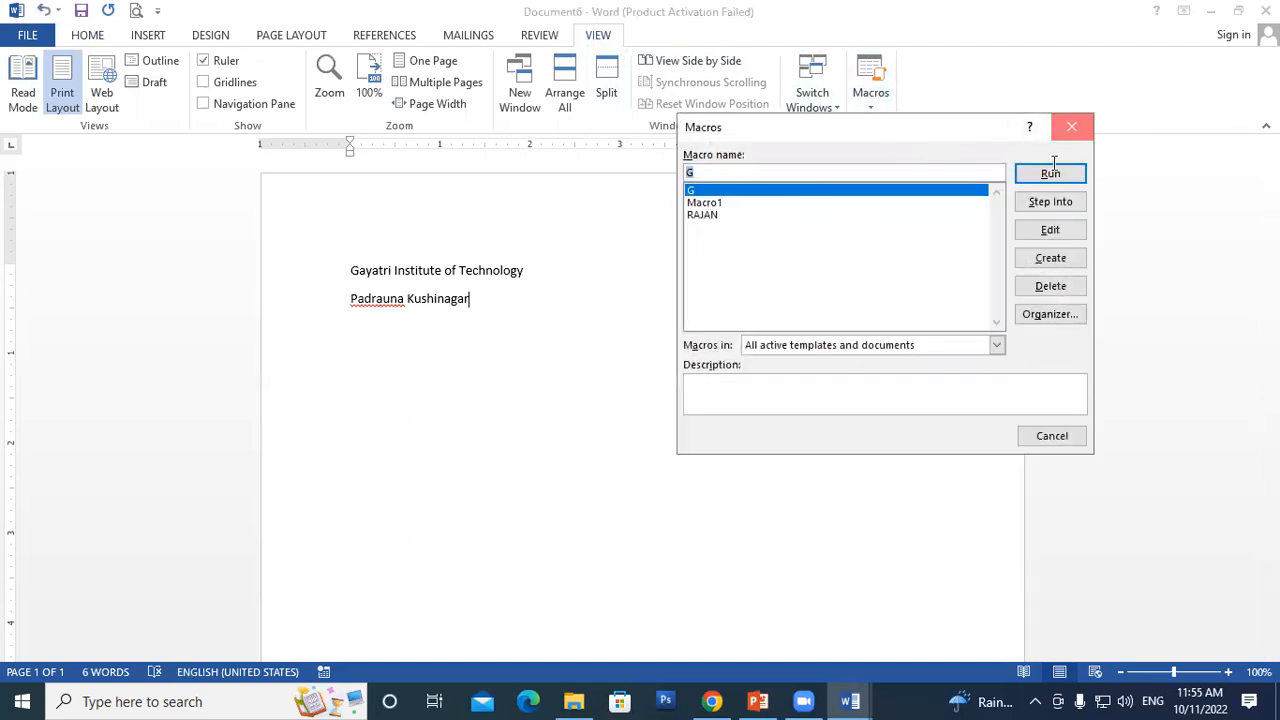
left_click(1071, 126)
Add a new line below "Padrauna Kushinagar" and run the last macro in the list of saved macros there.
key("Return")
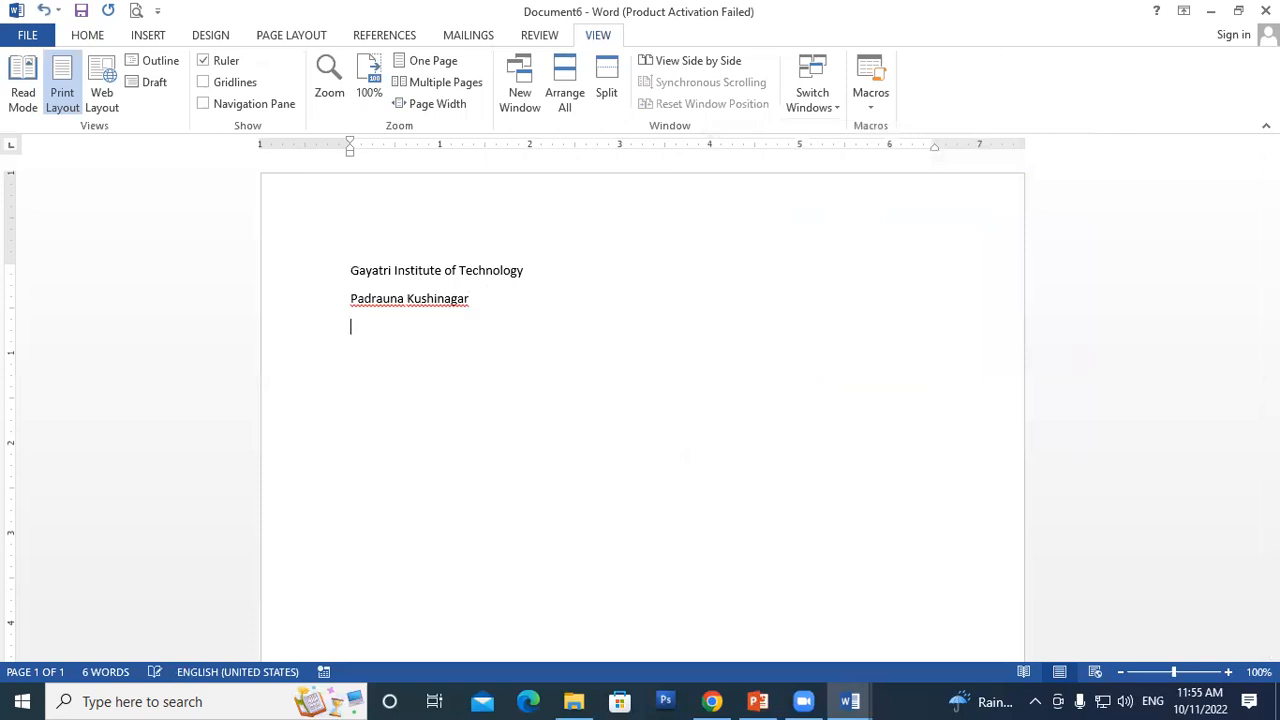
left_click(872, 104)
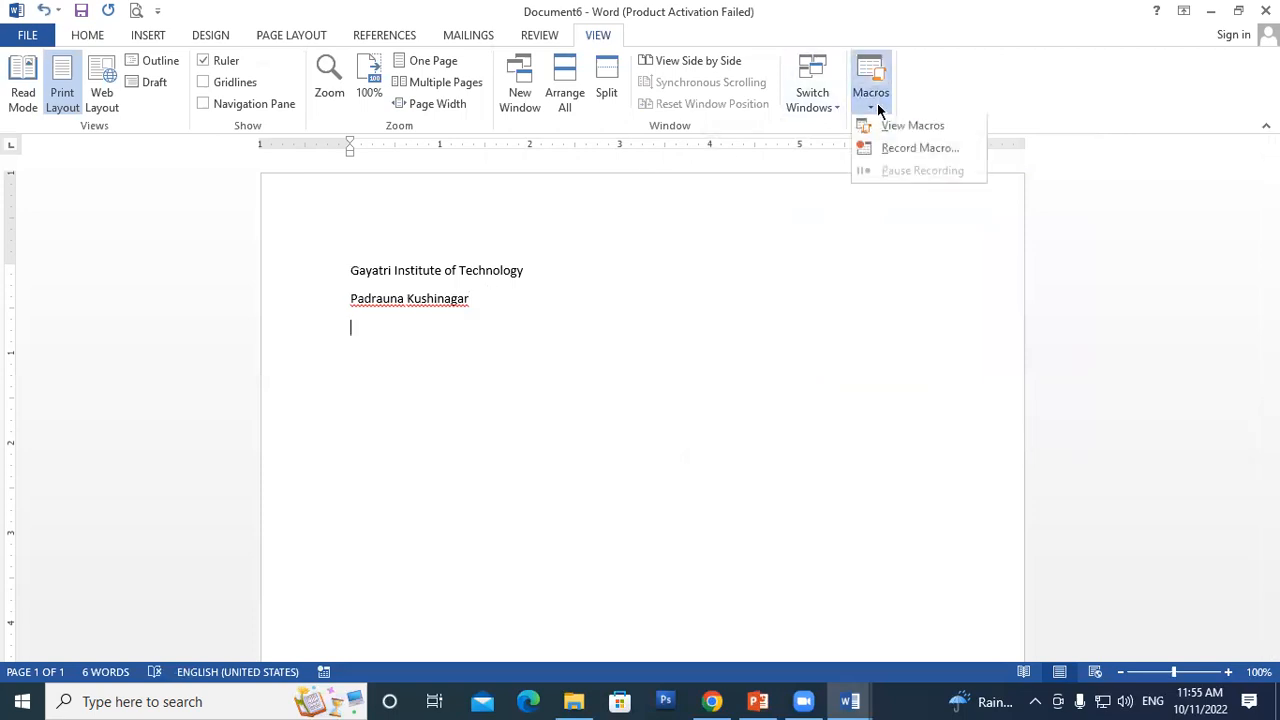
left_click(940, 129)
left_click(716, 214)
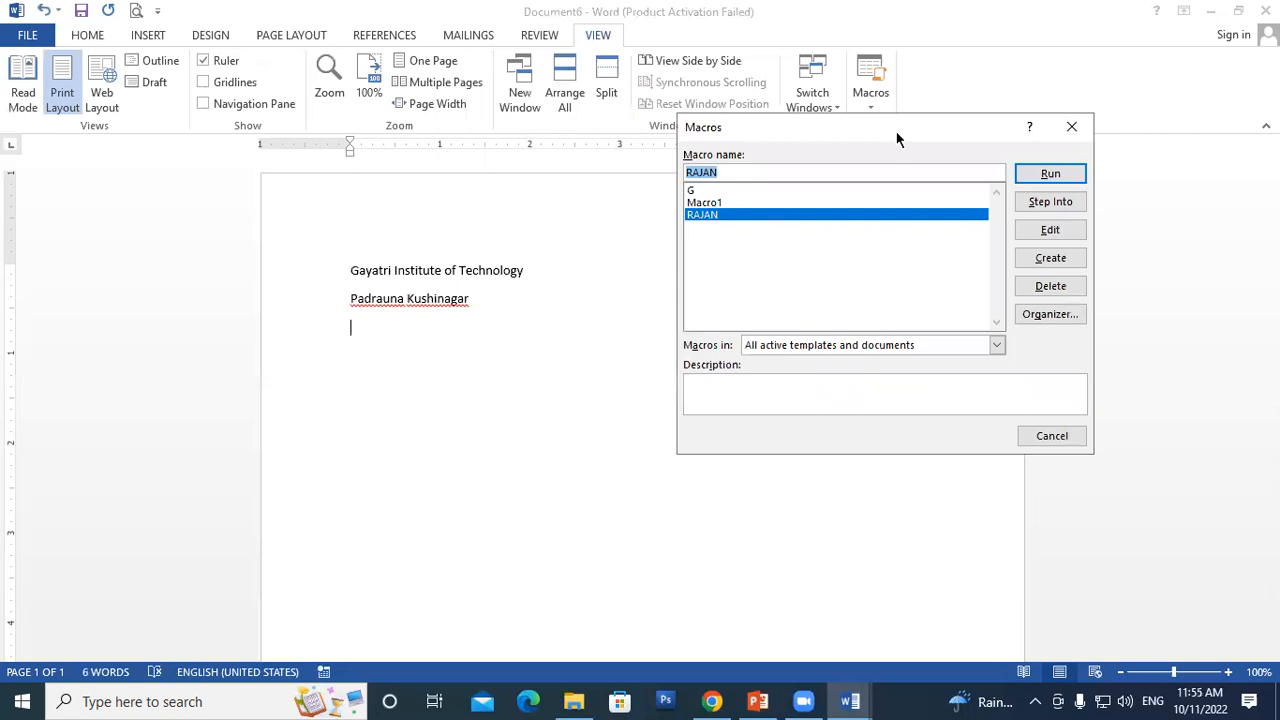
left_click(1050, 174)
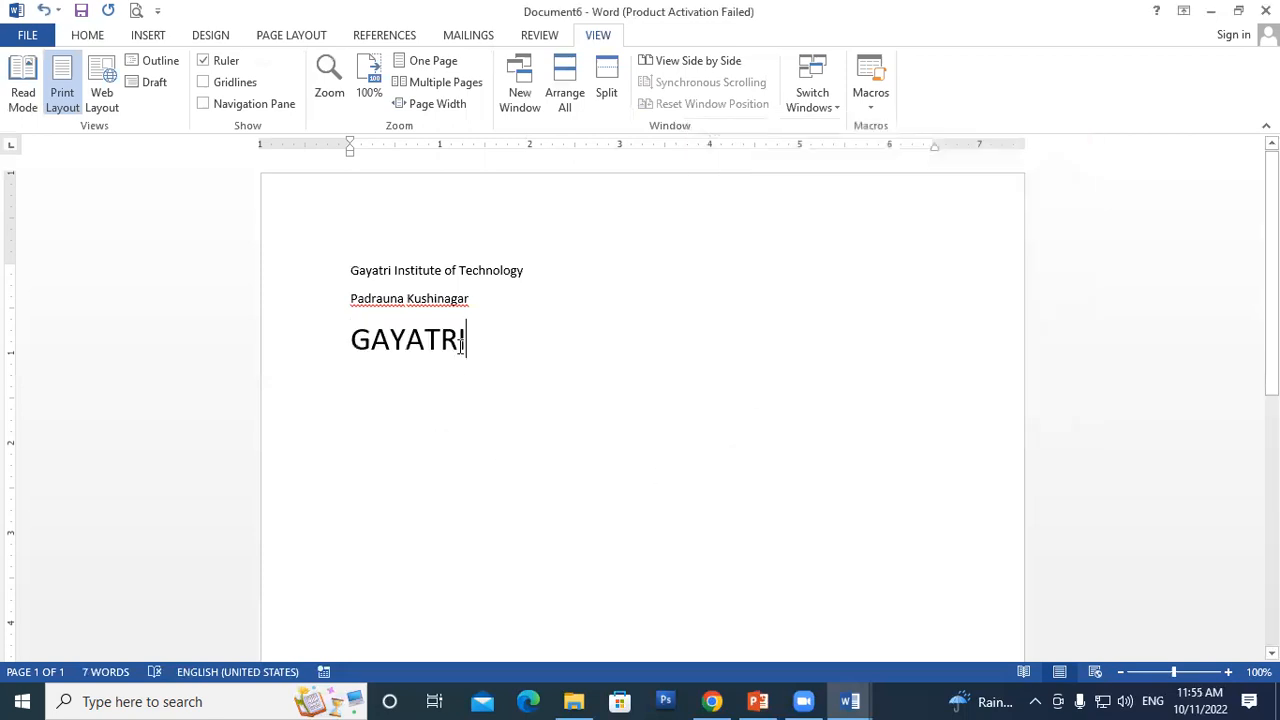